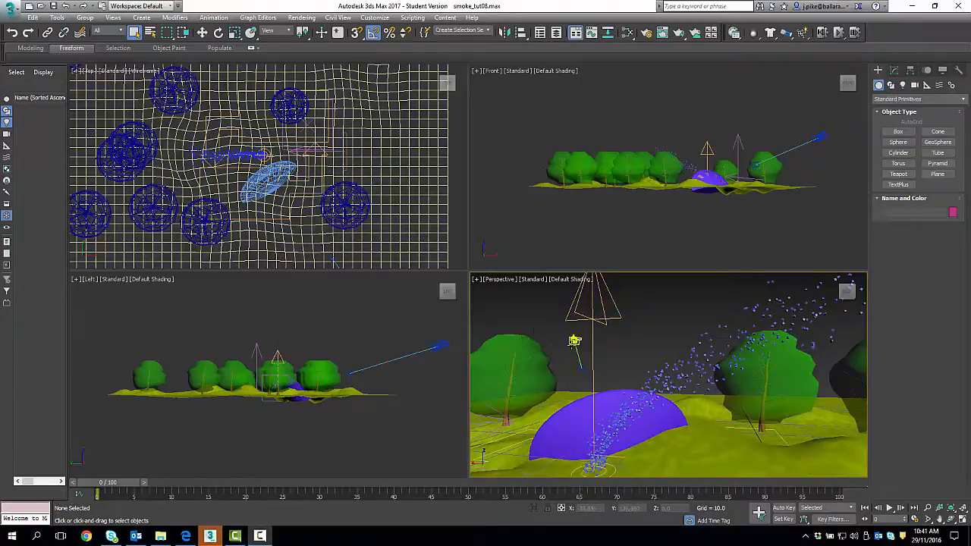
# Step: Delete the existing physical camera from the scene
pyautogui.click(574, 340)
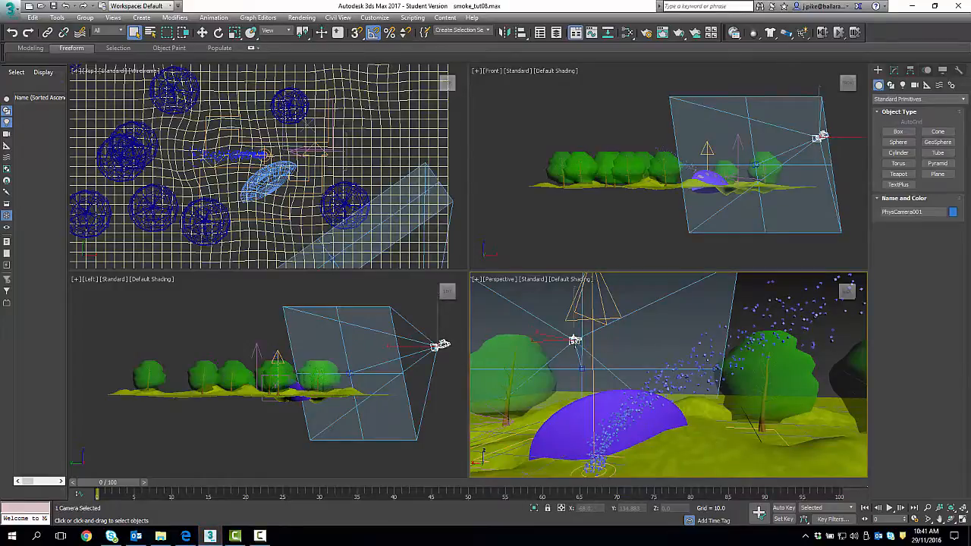
pyautogui.press('Delete')
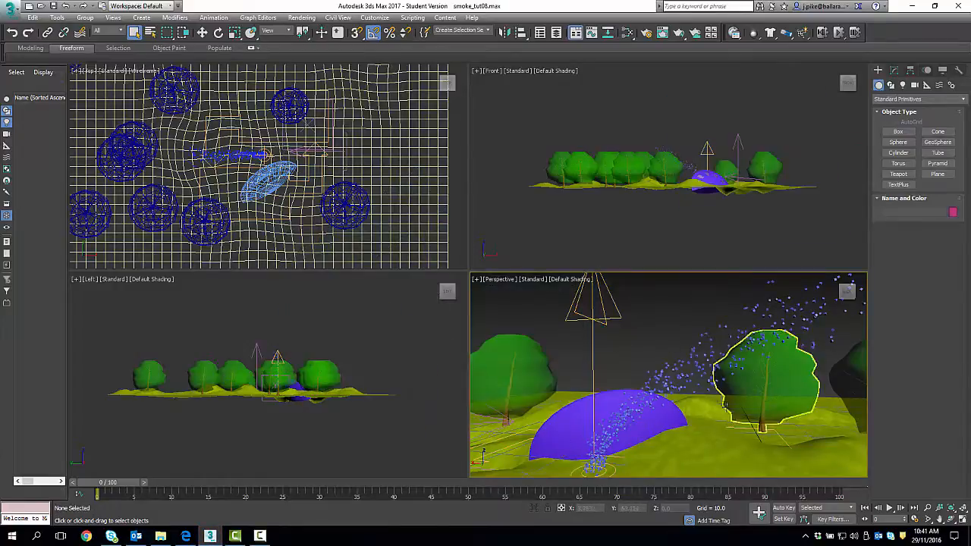
# Step: Frame the smoke particles, purple mound and trees in the perspective view, preview the animation, and create a physical camera from that view
pyautogui.moveTo(685, 383)
pyautogui.mouseDown(button='middle')
pyautogui.moveTo(694, 368)
pyautogui.moveTo(675, 379)
pyautogui.mouseUp(button='middle')
pyautogui.scroll(-4, 682, 382)
pyautogui.scroll(4, 675, 379)
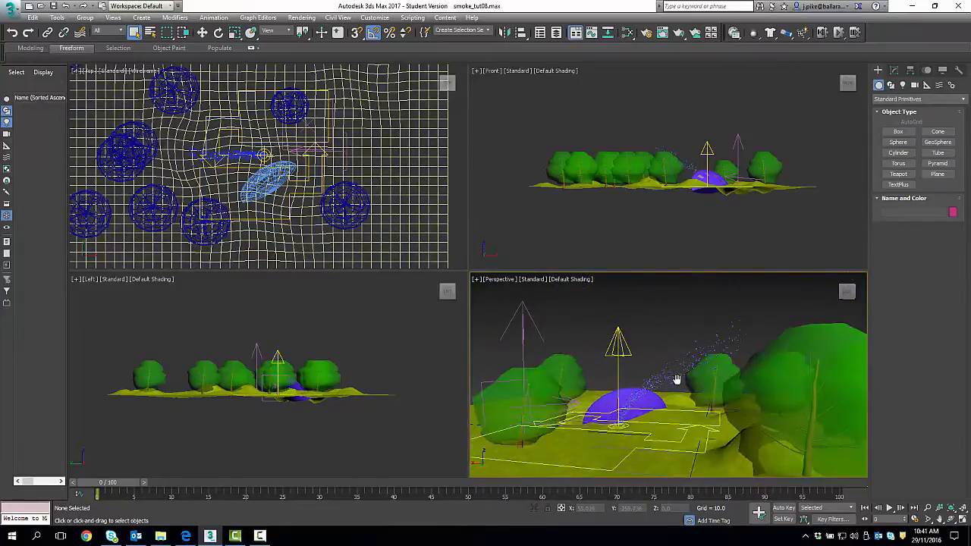
pyautogui.scroll(5, 678, 380)
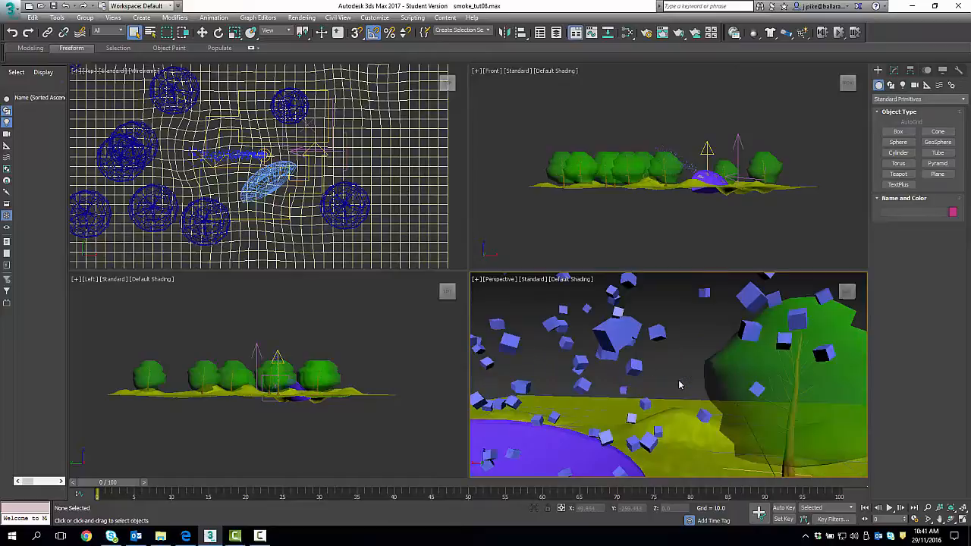
pyautogui.scroll(-5, 680, 384)
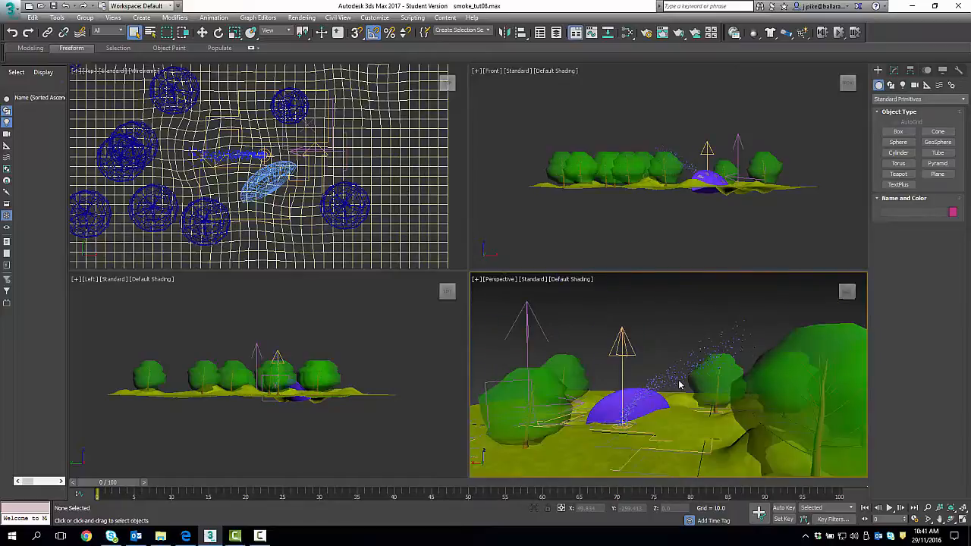
pyautogui.scroll(5, 679, 385)
pyautogui.scroll(-6, 679, 385)
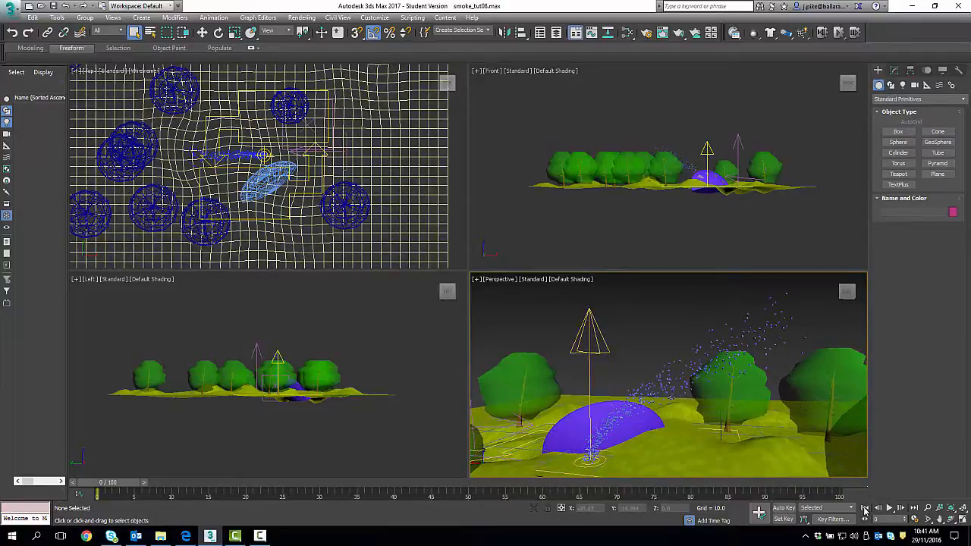
pyautogui.click(889, 507)
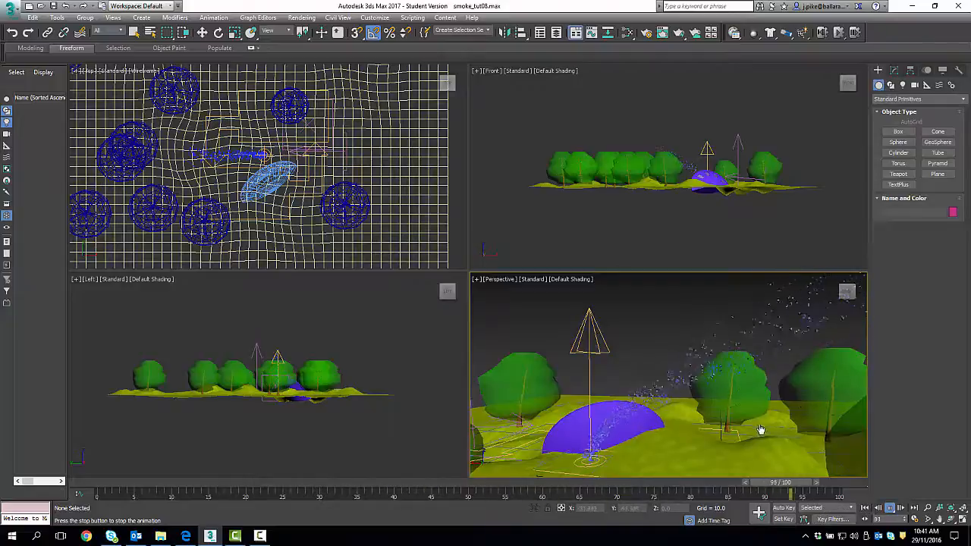
pyautogui.press('Escape')
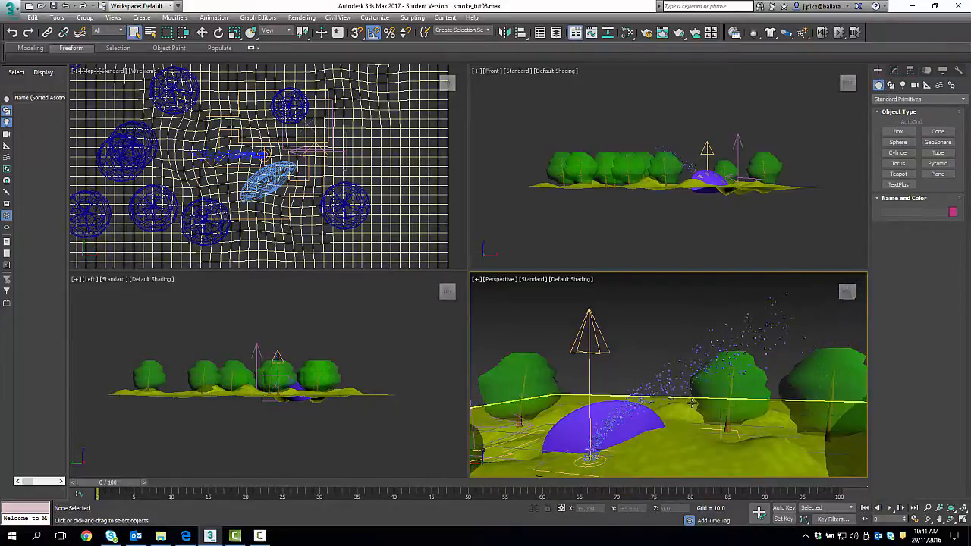
pyautogui.scroll(-5, 666, 411)
pyautogui.scroll(5, 666, 412)
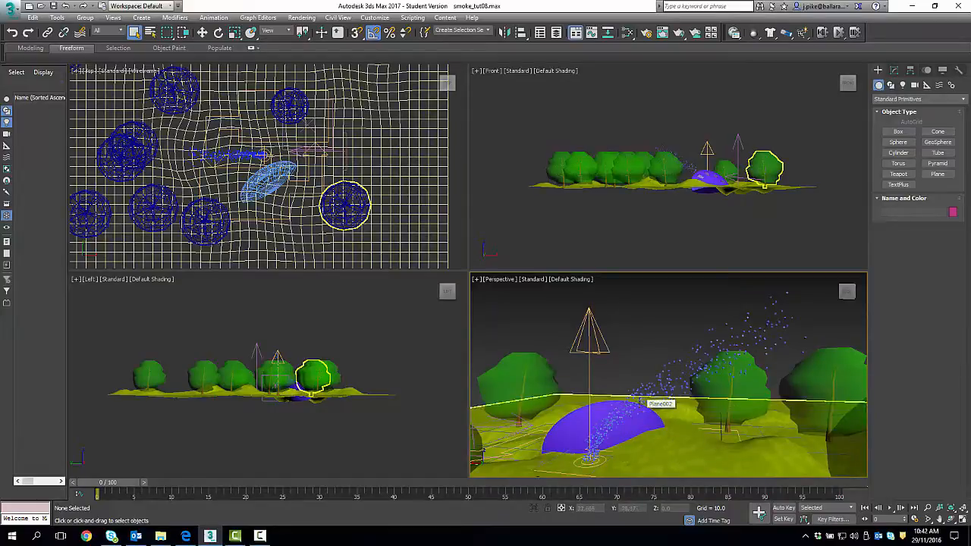
pyautogui.hotkey('ctrl', 'c')
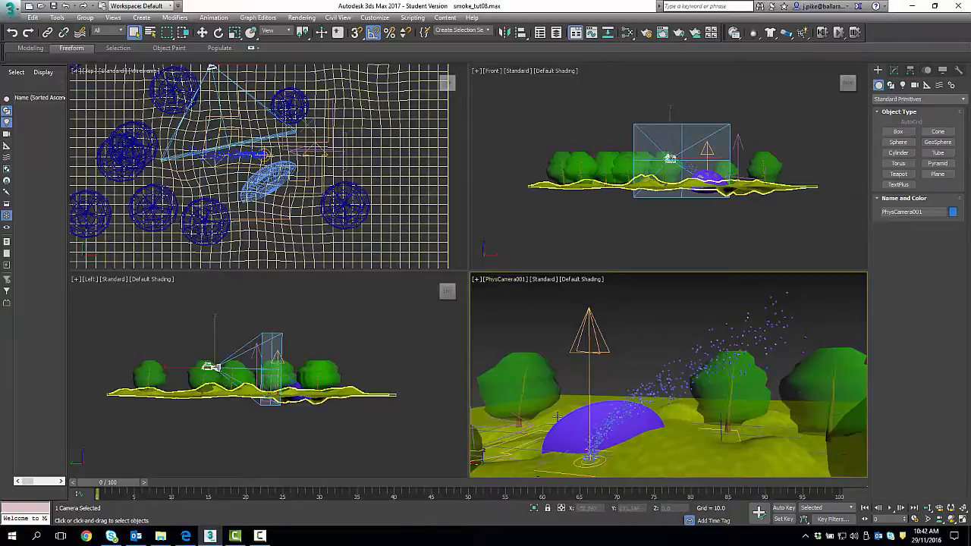
# Step: Set the animation's end time to frame 300 and scrub through the timeline to preview the particles
pyautogui.click(916, 522)
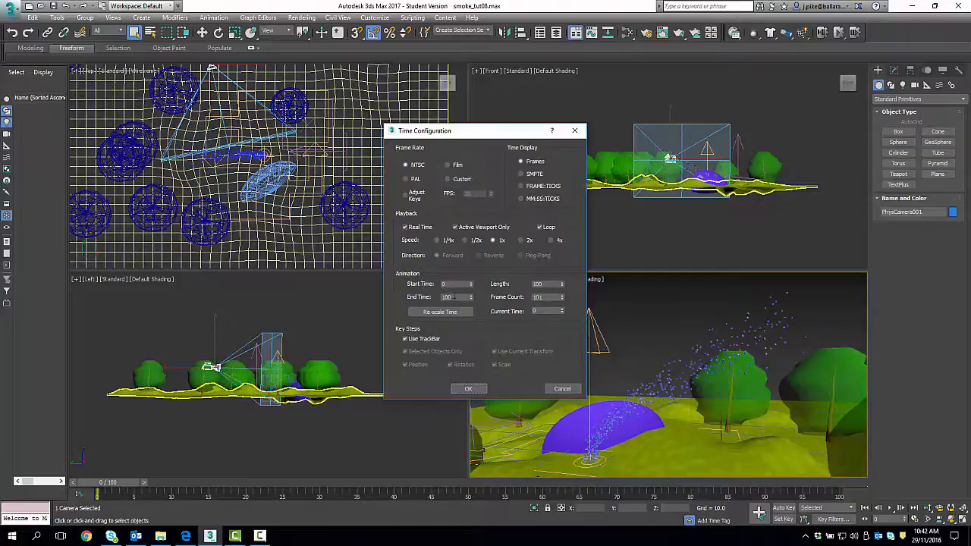
pyautogui.doubleClick(445, 296)
pyautogui.click(470, 389)
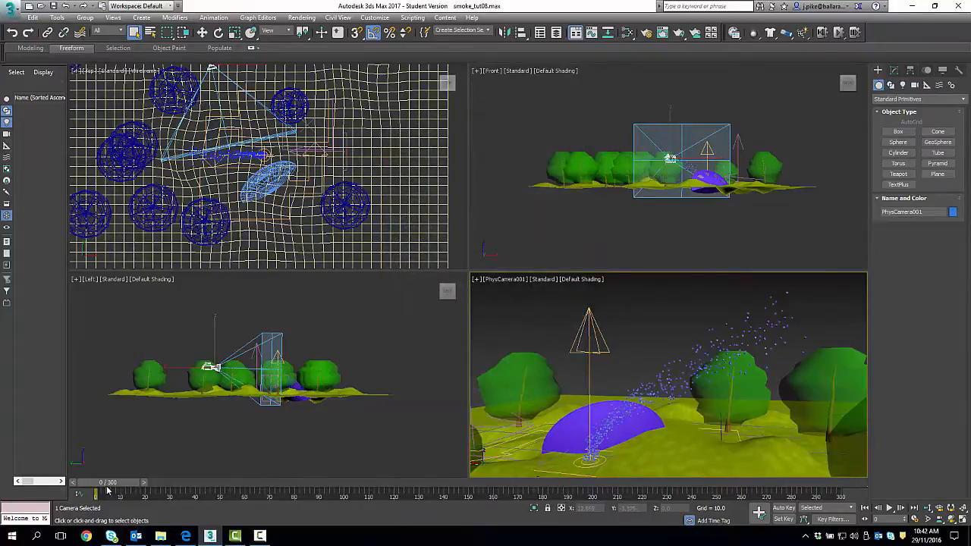
pyautogui.moveTo(120, 484); pyautogui.dragTo(834, 484)
pyautogui.moveTo(692, 463); pyautogui.dragTo(83, 461)
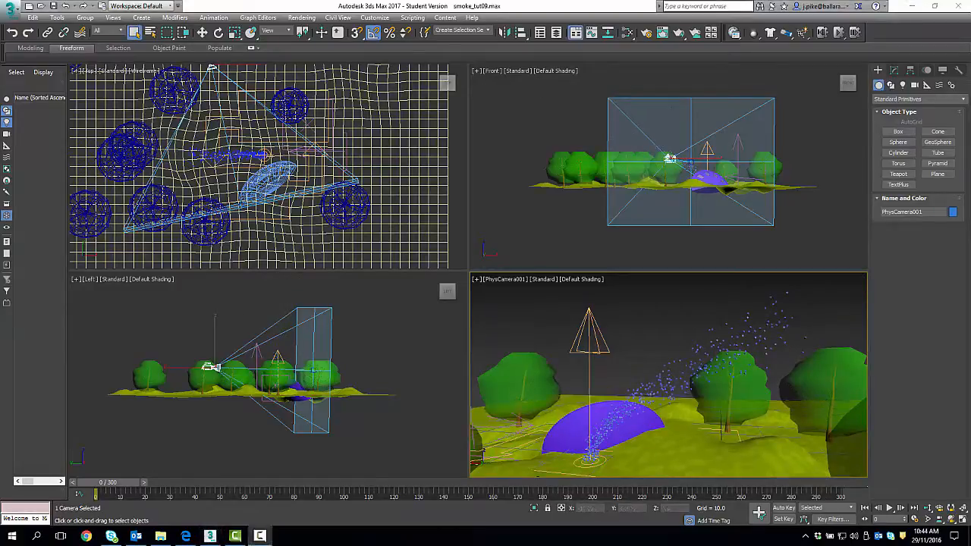
# Step: Open the Particle View for the particle flow source that emits the smoke
pyautogui.click(588, 344)
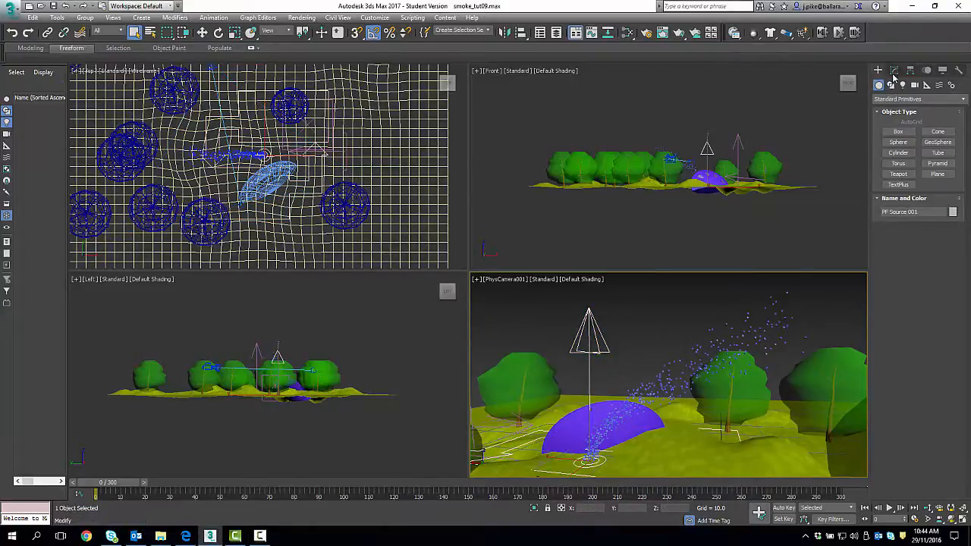
pyautogui.click(893, 70)
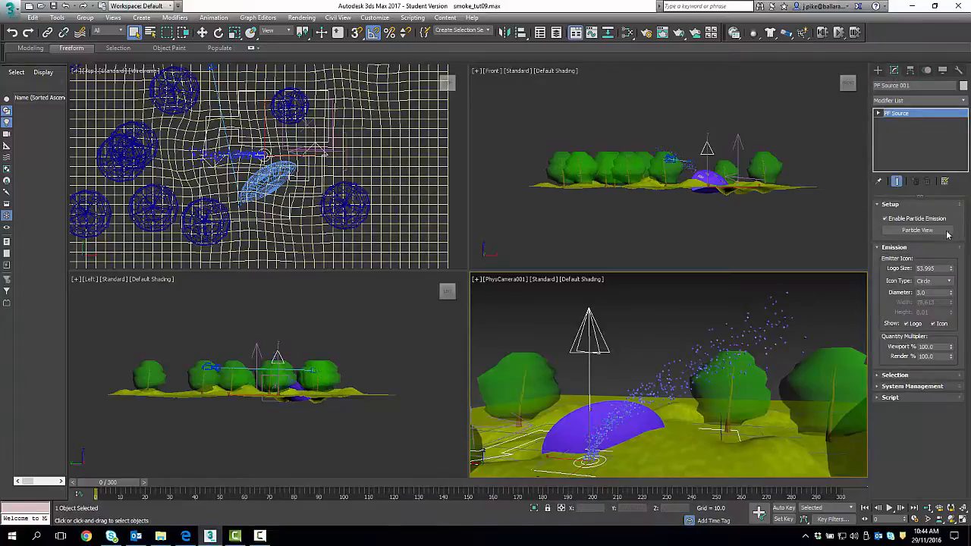
pyautogui.click(895, 231)
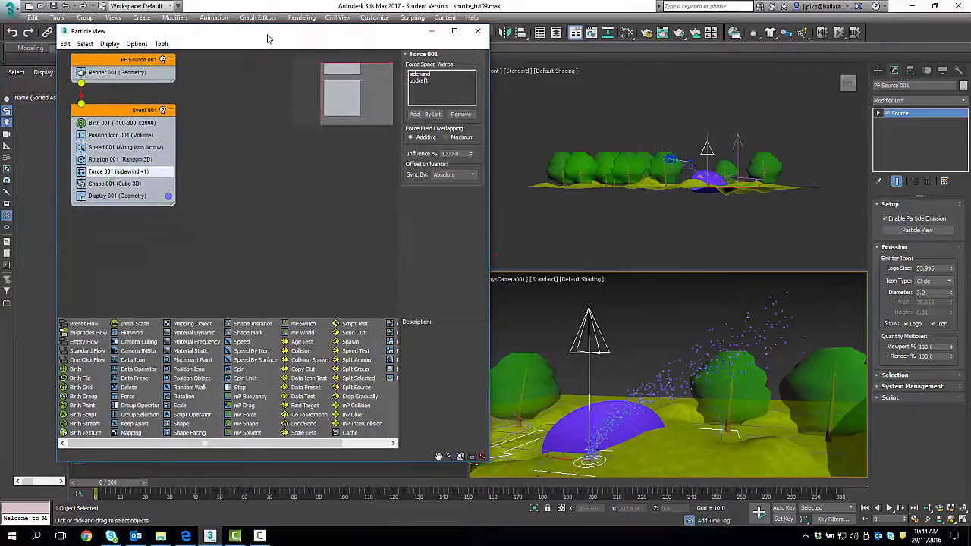
pyautogui.moveTo(270, 33); pyautogui.dragTo(490, 71)
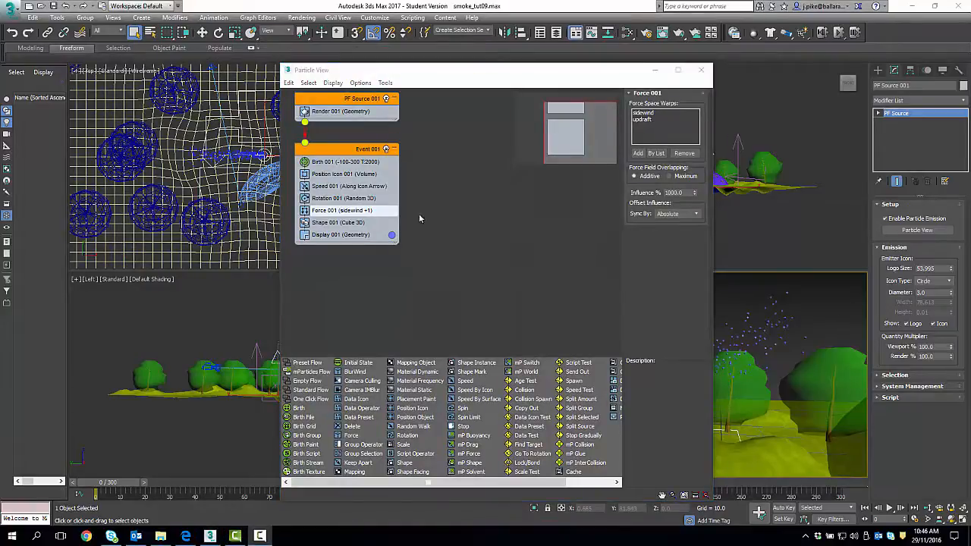
# Step: Set the Birth operator's particle amount to 250
pyautogui.click(327, 161)
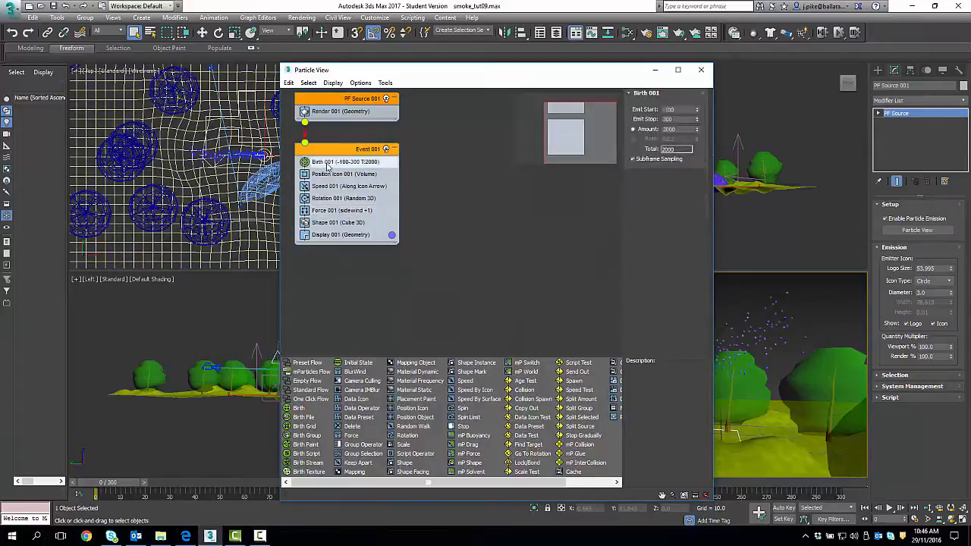
pyautogui.doubleClick(673, 129)
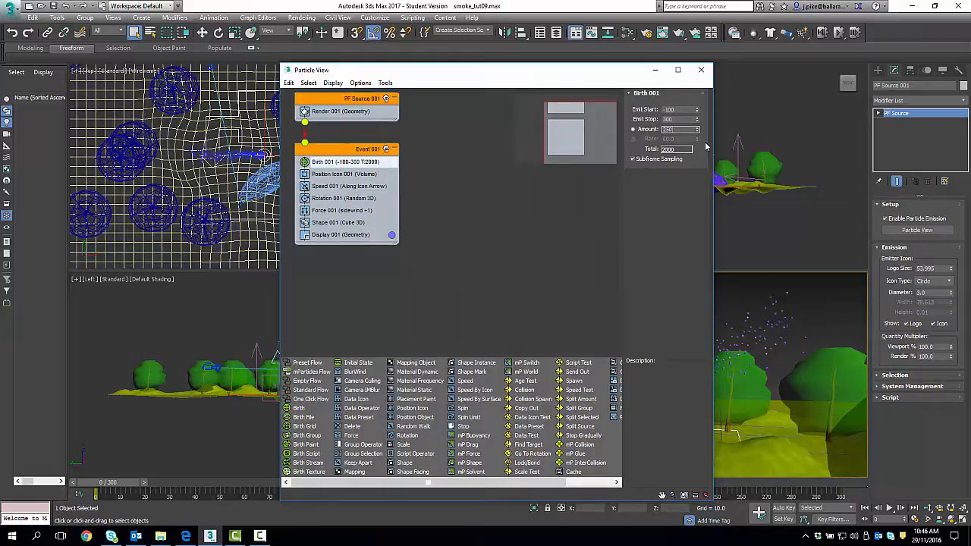
pyautogui.write('250')
pyautogui.press('Return')
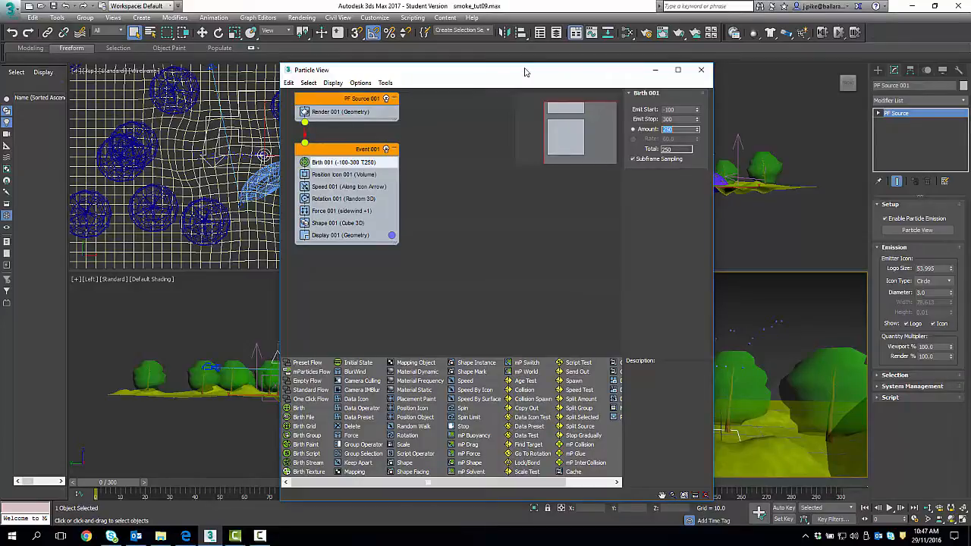
# Step: Replace the Shape operator in Event 001 with a Shape Facing operator
pyautogui.moveTo(524, 72); pyautogui.dragTo(439, 23)
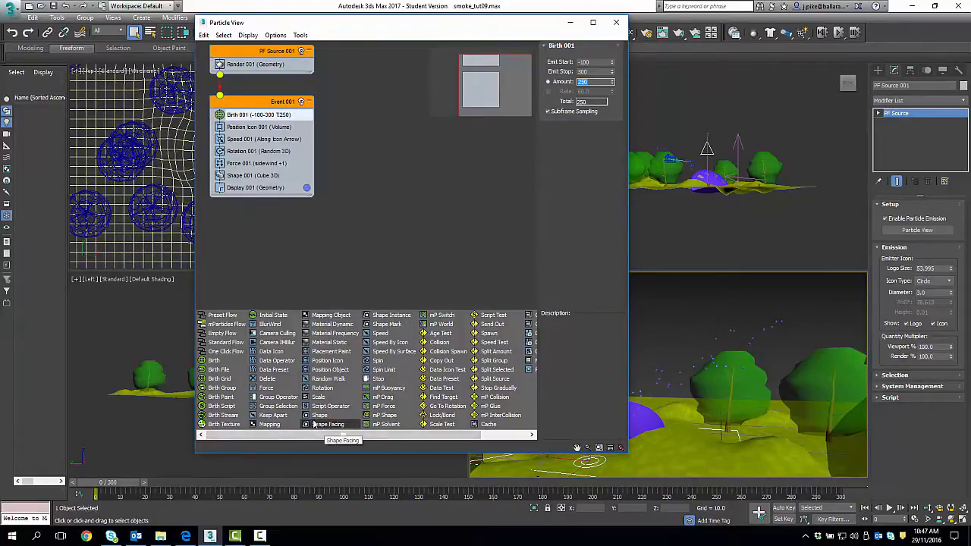
pyautogui.moveTo(316, 427); pyautogui.dragTo(238, 182)
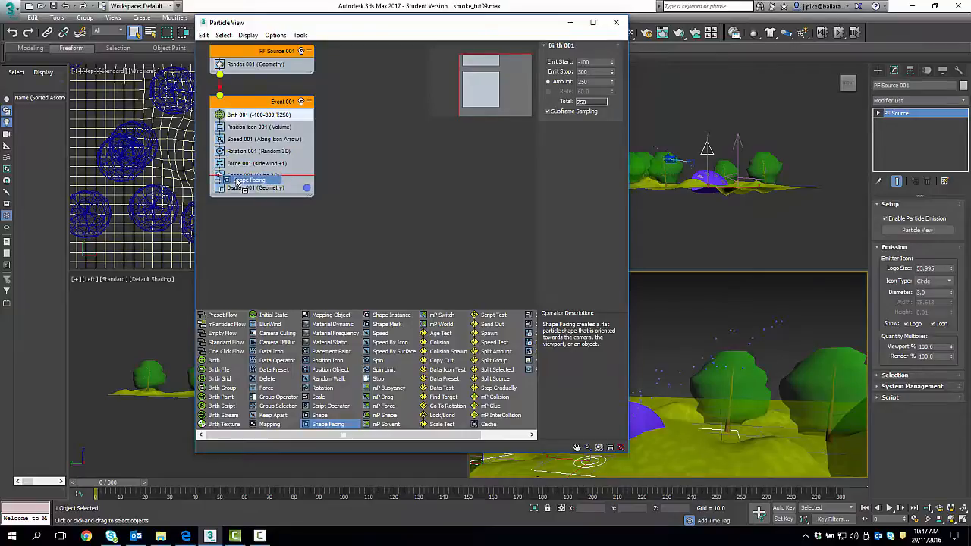
pyautogui.moveTo(237, 181); pyautogui.dragTo(236, 182)
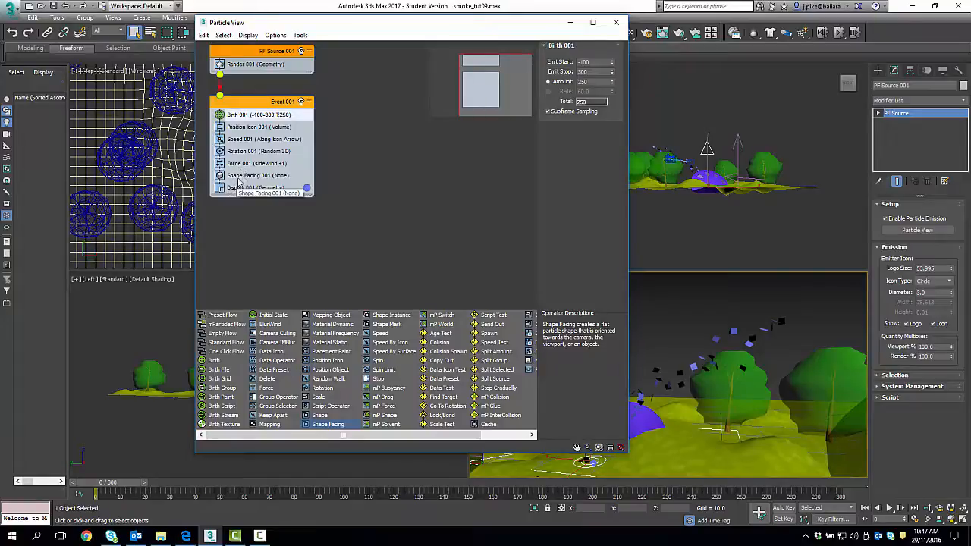
# Step: Move the Shape Facing operator above the Force operator in Event 001
pyautogui.click(245, 179)
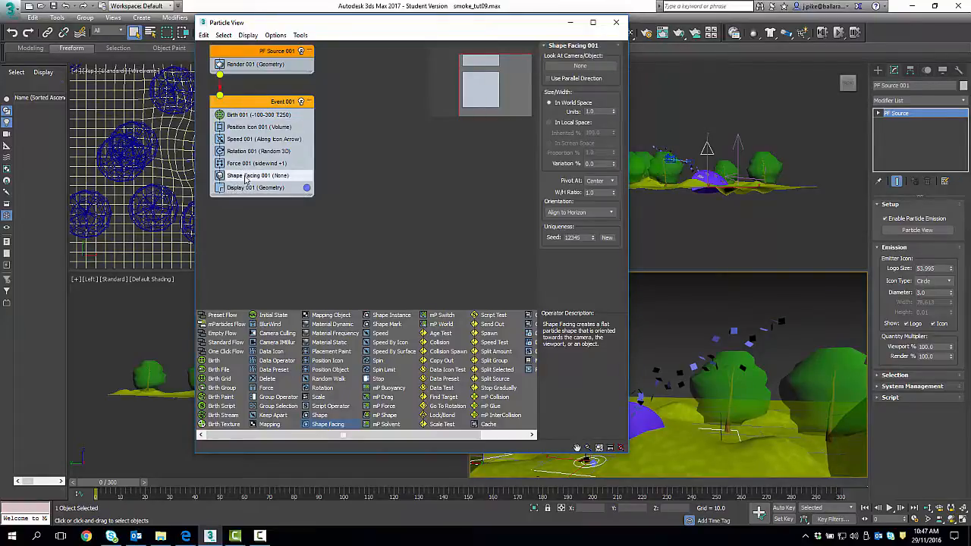
pyautogui.moveTo(245, 178); pyautogui.dragTo(232, 162)
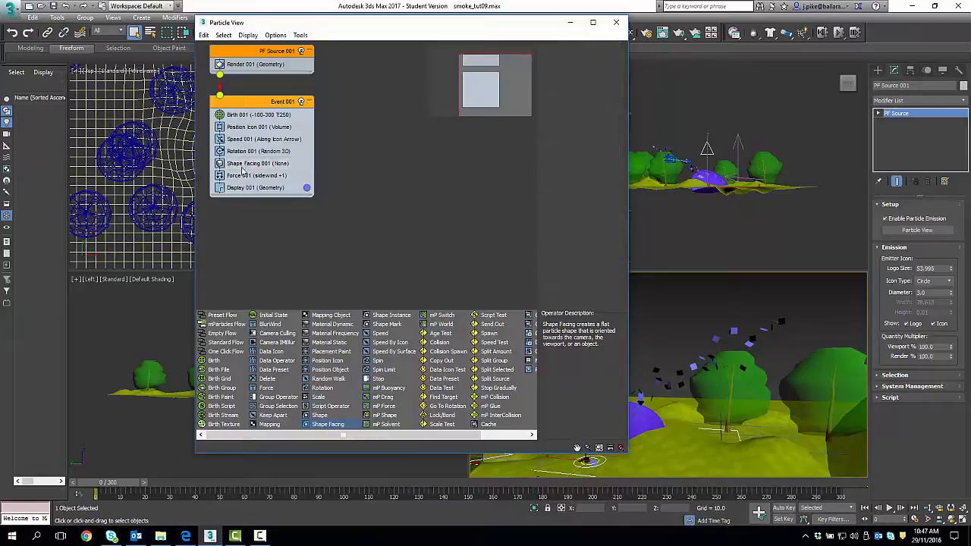
pyautogui.click(242, 167)
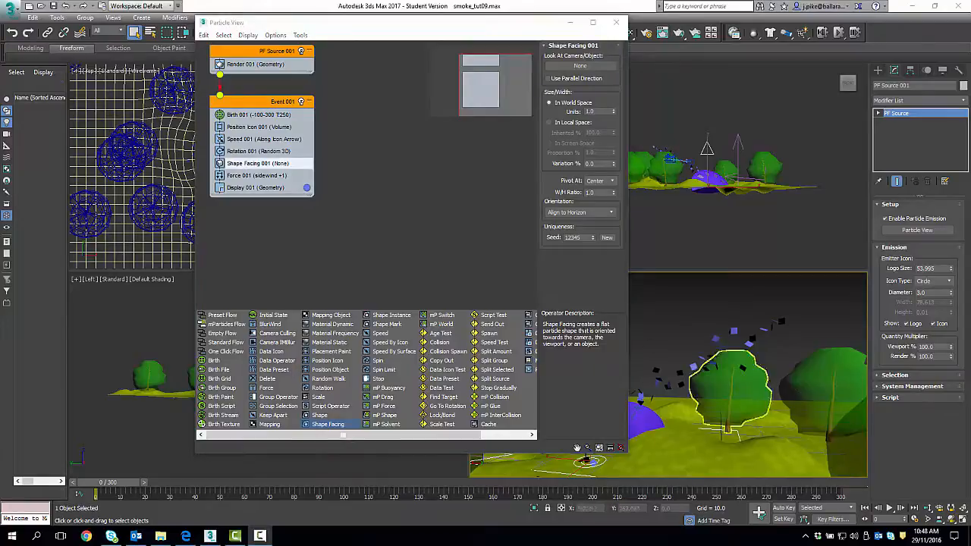
# Step: Assign PhysCamera001 as the look-at camera of the Shape Facing operator
pyautogui.click(424, 51)
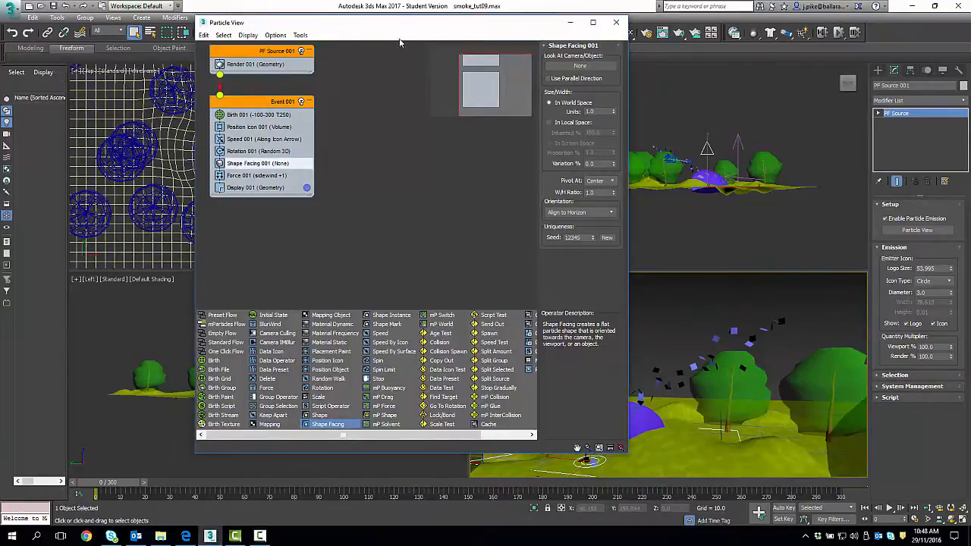
pyautogui.moveTo(410, 23); pyautogui.dragTo(232, 44)
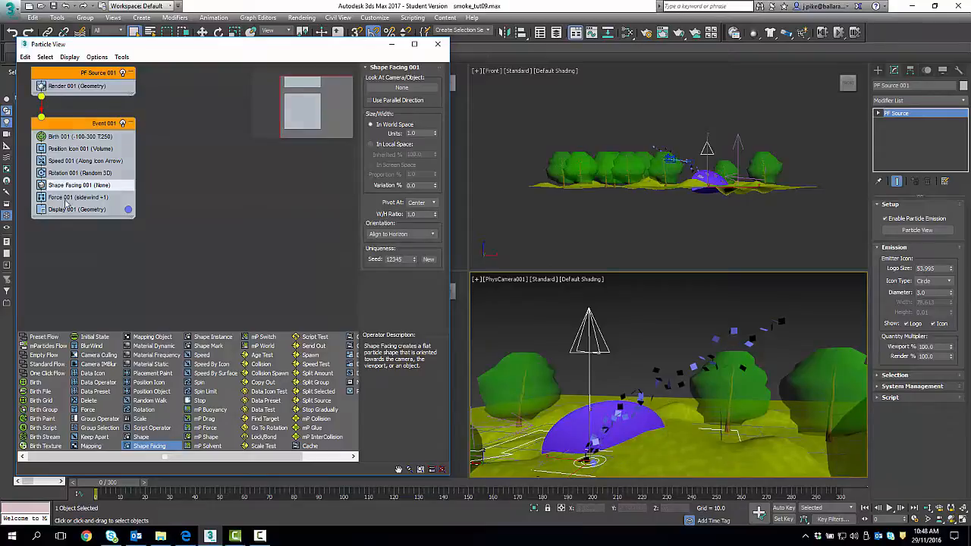
pyautogui.click(59, 186)
pyautogui.click(60, 187)
pyautogui.click(653, 220)
pyautogui.scroll(8, 652, 219)
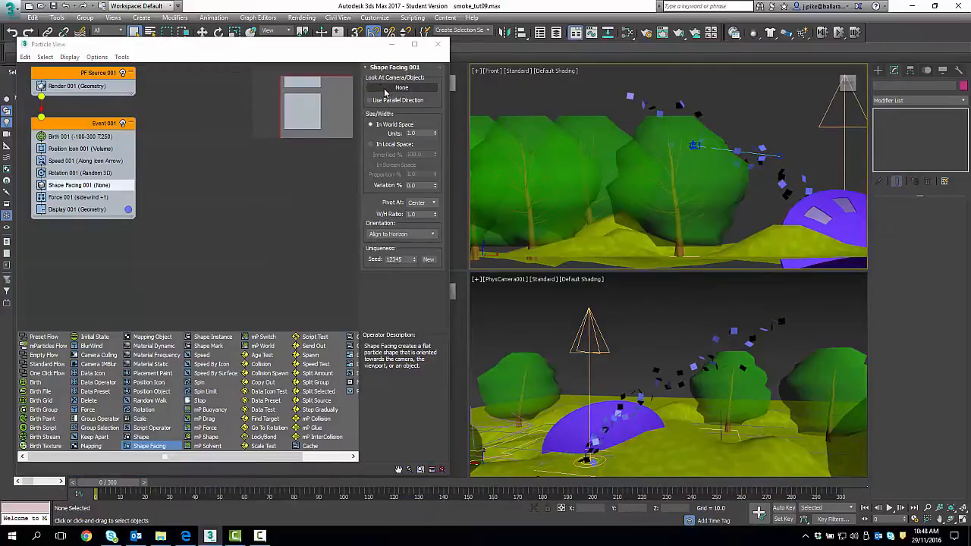
pyautogui.click(387, 88)
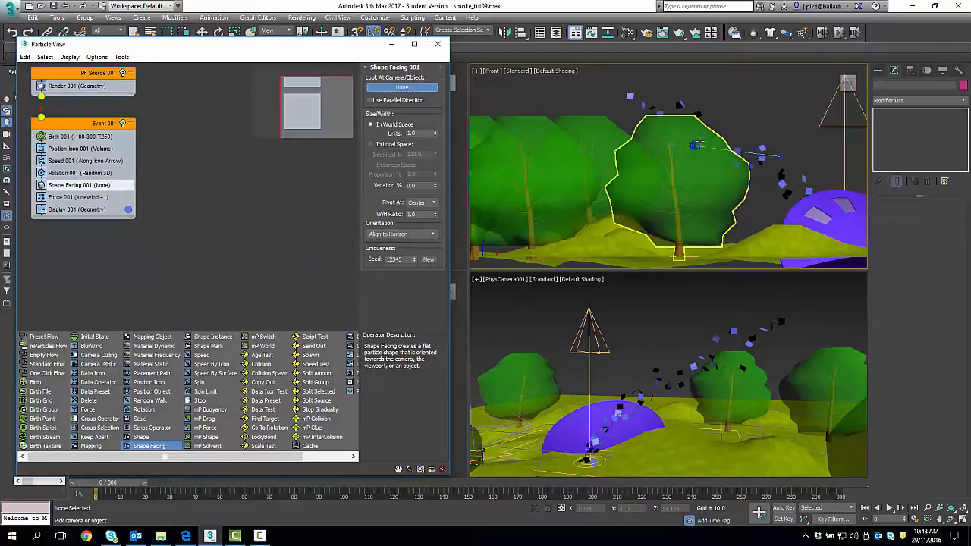
pyautogui.moveTo(694, 144); pyautogui.dragTo(664, 141, button='middle')
pyautogui.scroll(2, 599, 208)
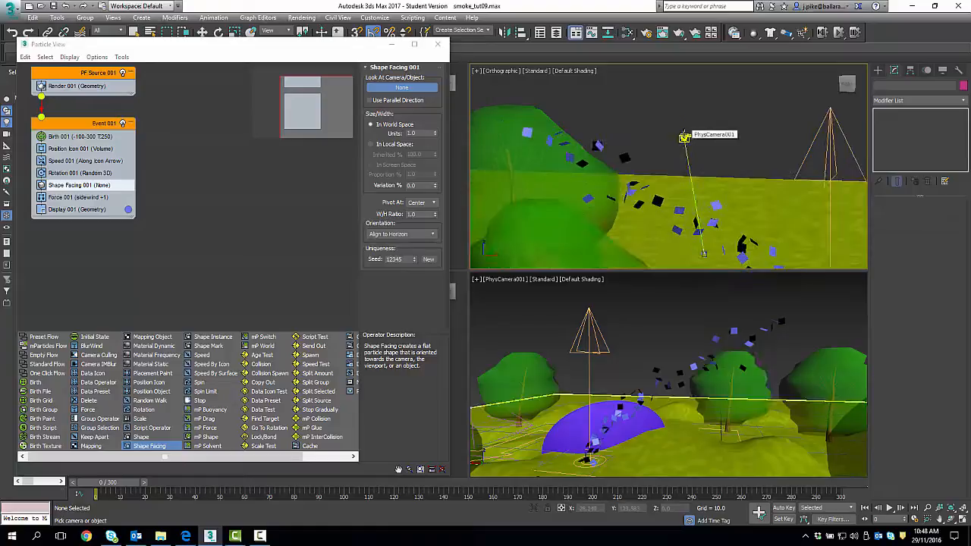
pyautogui.click(684, 138)
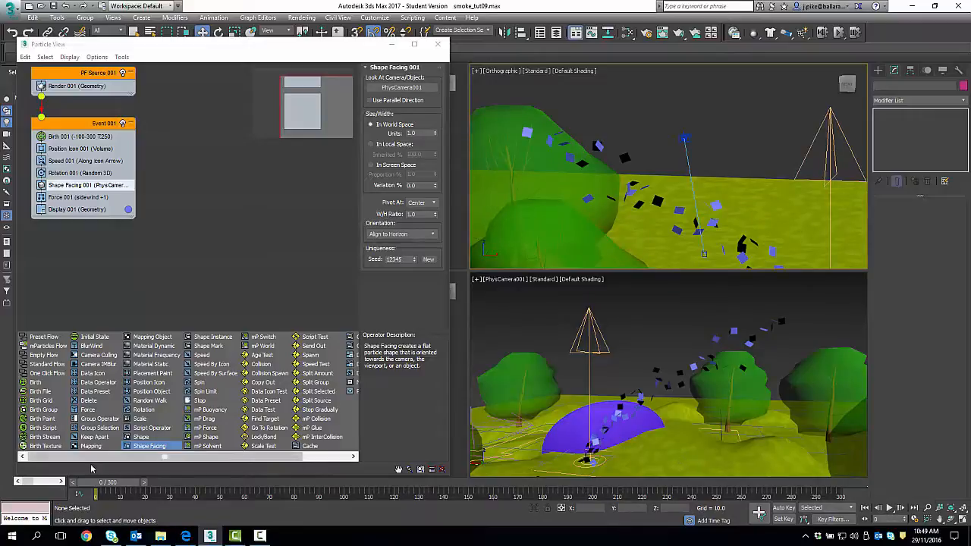
# Step: Go to frame 227 and set the Shape Facing particles' world-space size to 5 units
pyautogui.moveTo(108, 484); pyautogui.dragTo(657, 478)
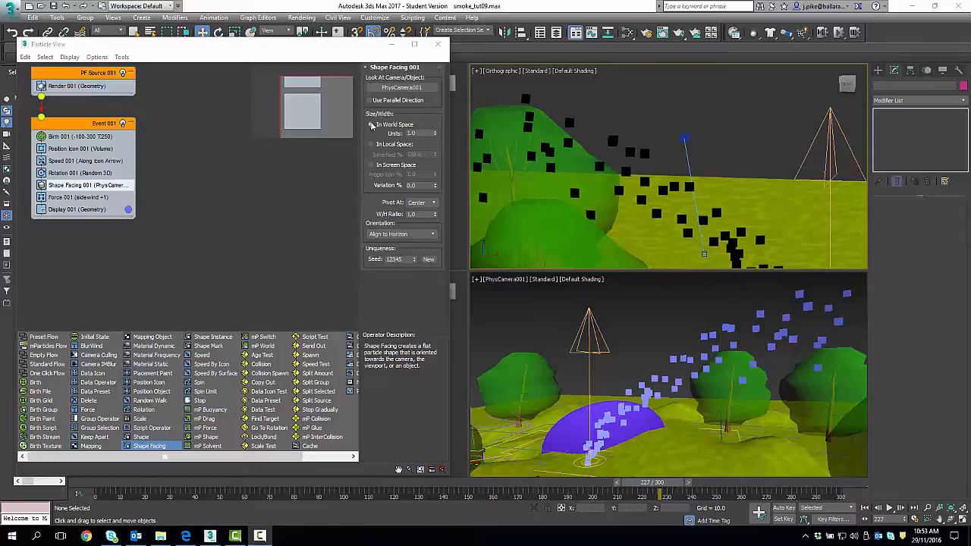
pyautogui.doubleClick(411, 133)
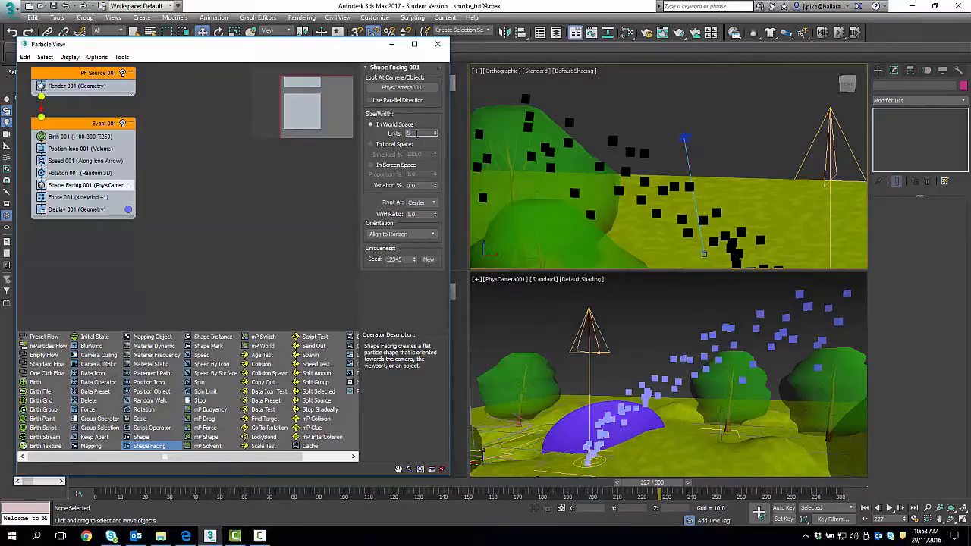
pyautogui.press('Return')
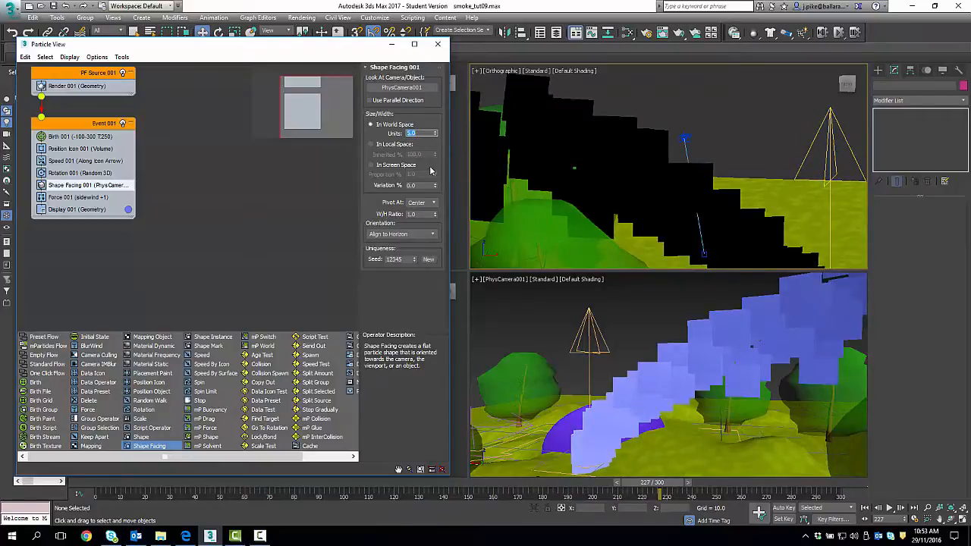
# Step: Switch the orthographic viewport to the Front view and scrub the animation to frame 239
pyautogui.click(540, 71)
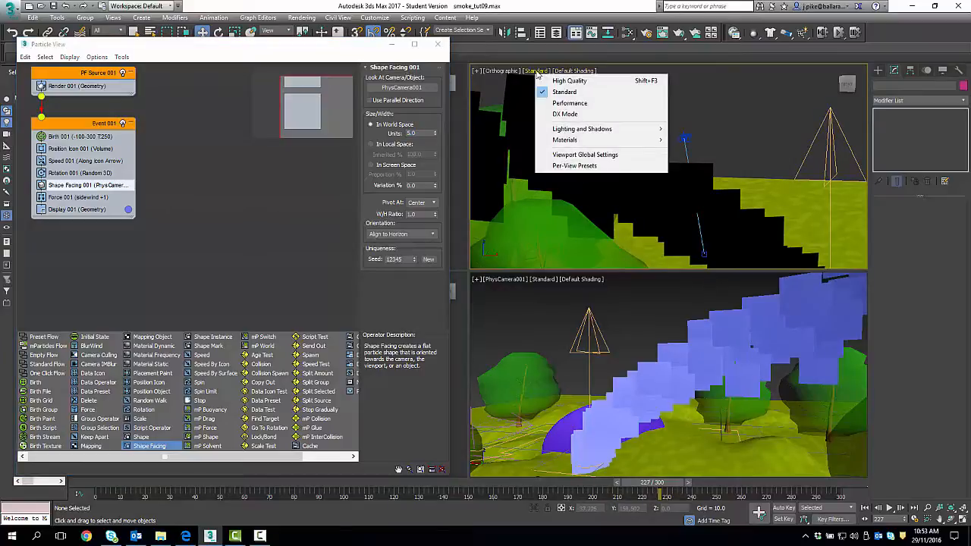
pyautogui.click(500, 72)
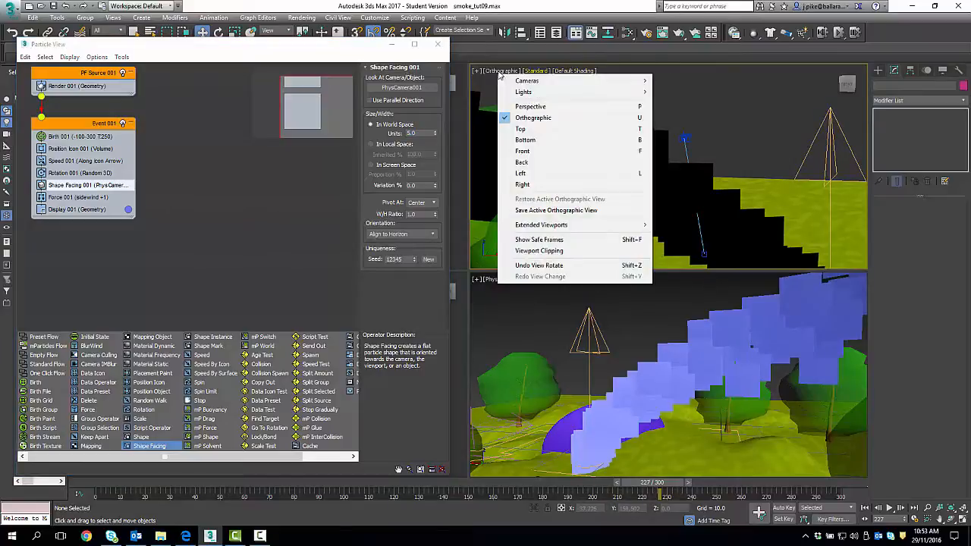
pyautogui.click(531, 151)
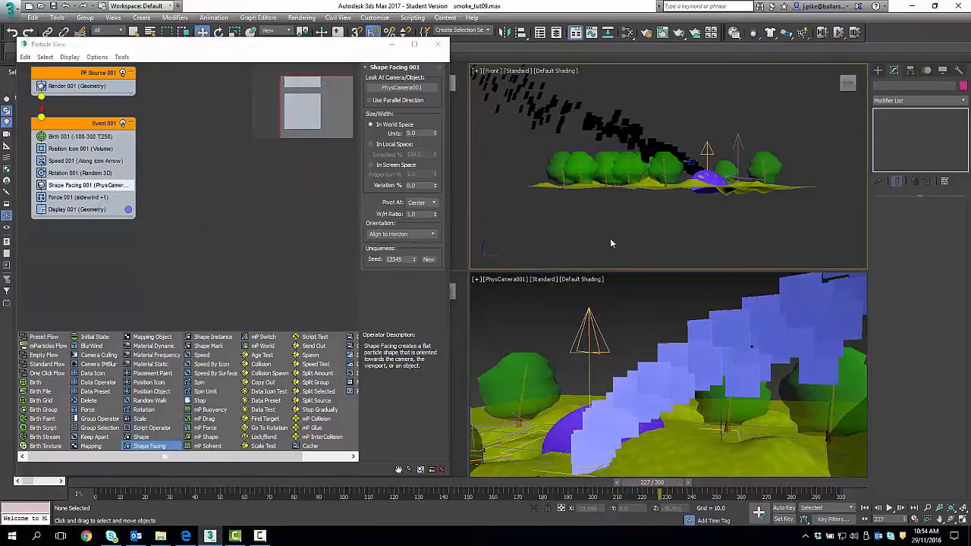
pyautogui.scroll(5, 641, 193)
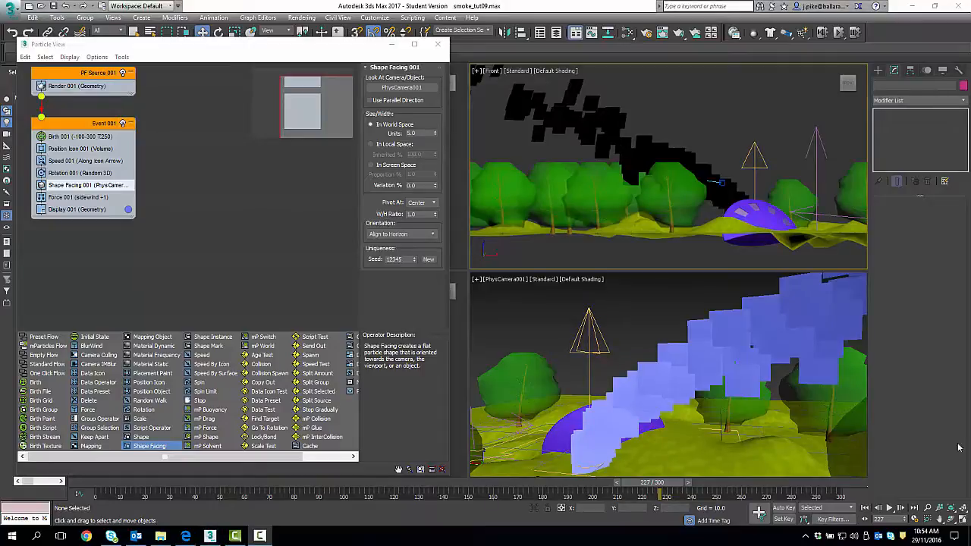
pyautogui.moveTo(658, 487); pyautogui.dragTo(690, 462)
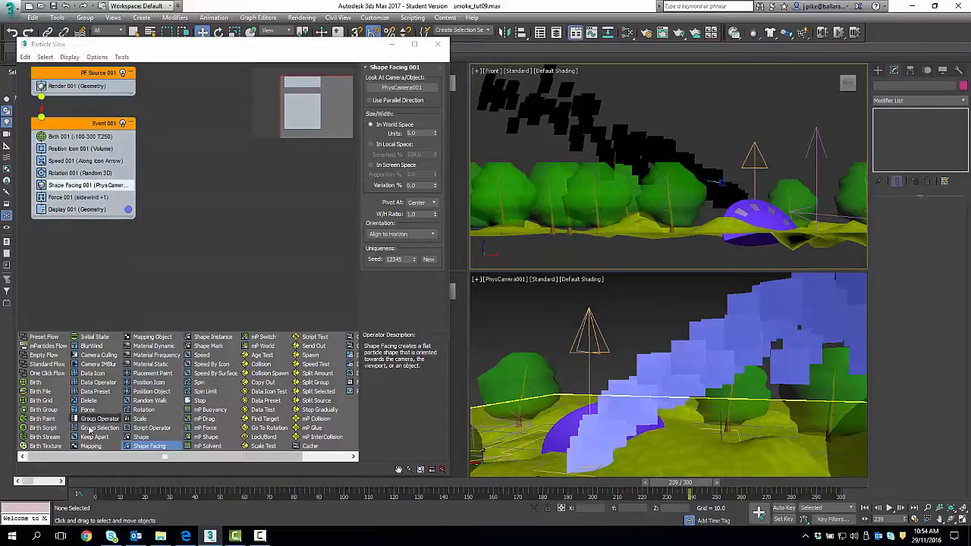
# Step: Add a Scale operator directly below Shape Facing in Event 001 and set its type to Relative Successive
pyautogui.click(140, 419)
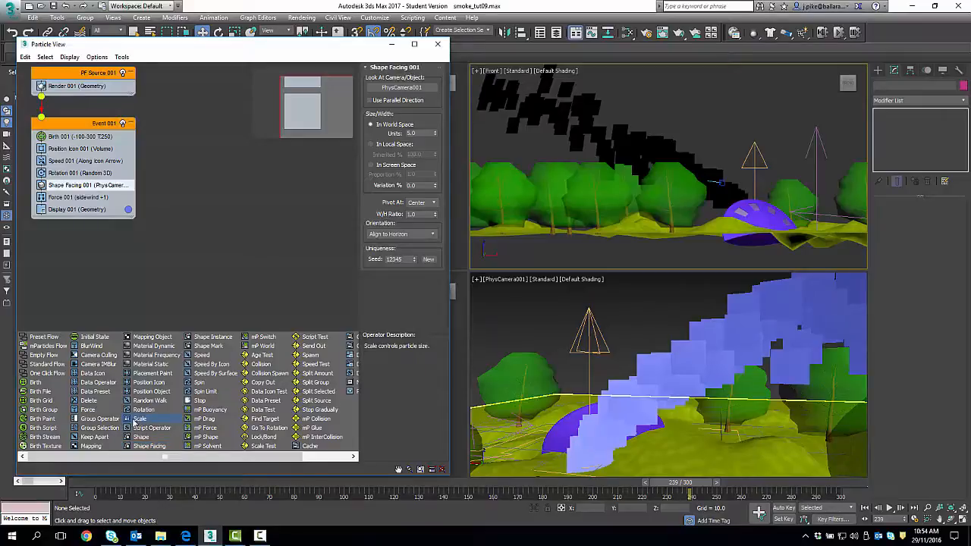
pyautogui.moveTo(133, 421); pyautogui.dragTo(50, 197)
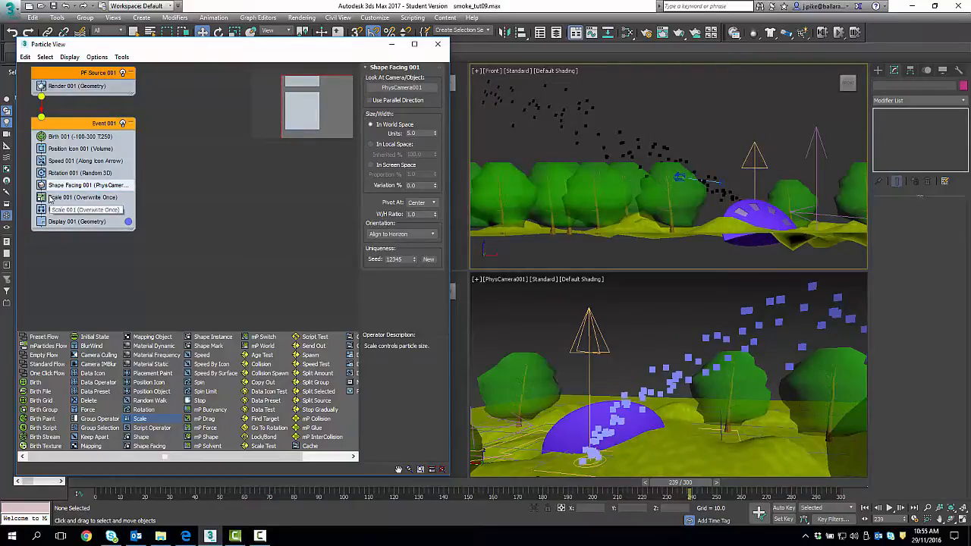
pyautogui.click(50, 197)
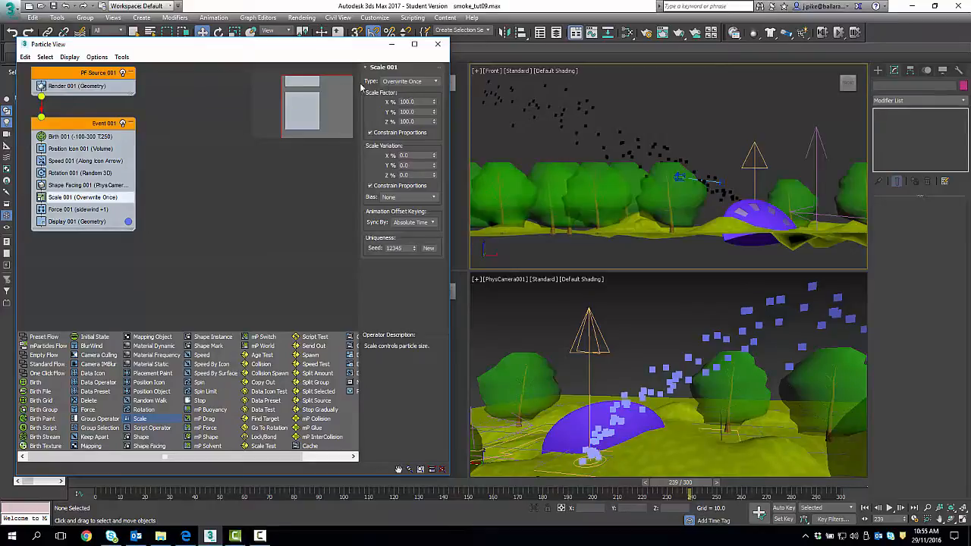
pyautogui.click(436, 82)
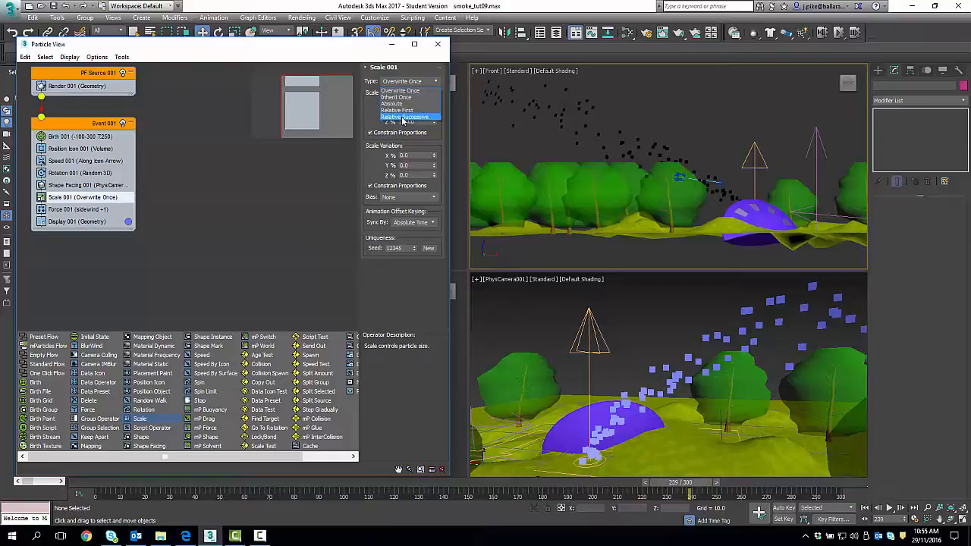
pyautogui.click(403, 118)
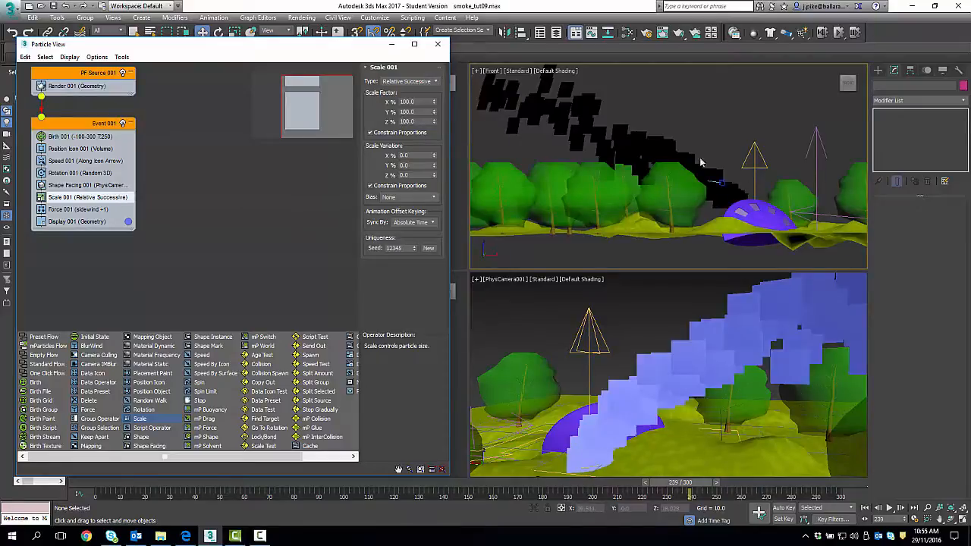
# Step: Set the Scale operator's constrained scale factor to 100.2% and scrub the animation to frame 300
pyautogui.doubleClick(417, 101)
pyautogui.press('Return')
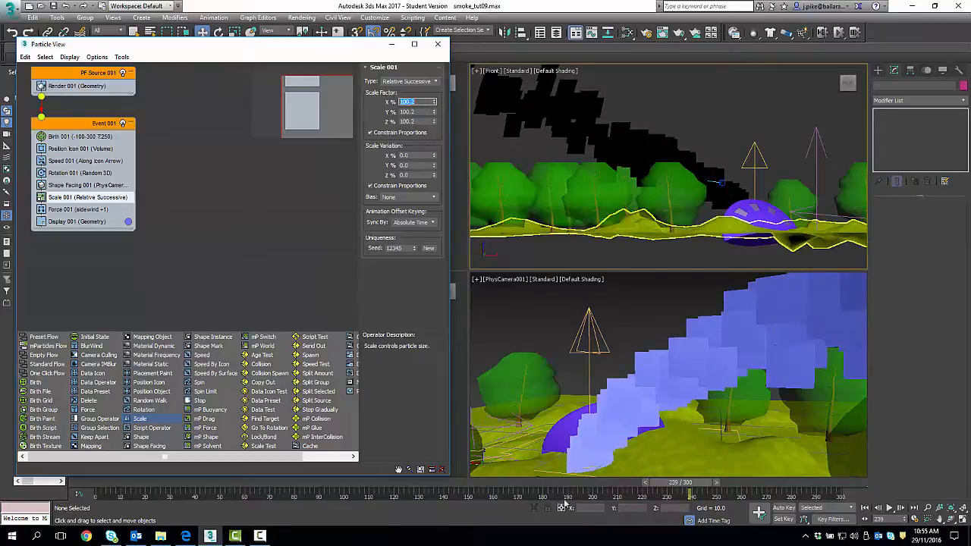
pyautogui.moveTo(679, 488); pyautogui.dragTo(857, 481)
pyautogui.press('w')
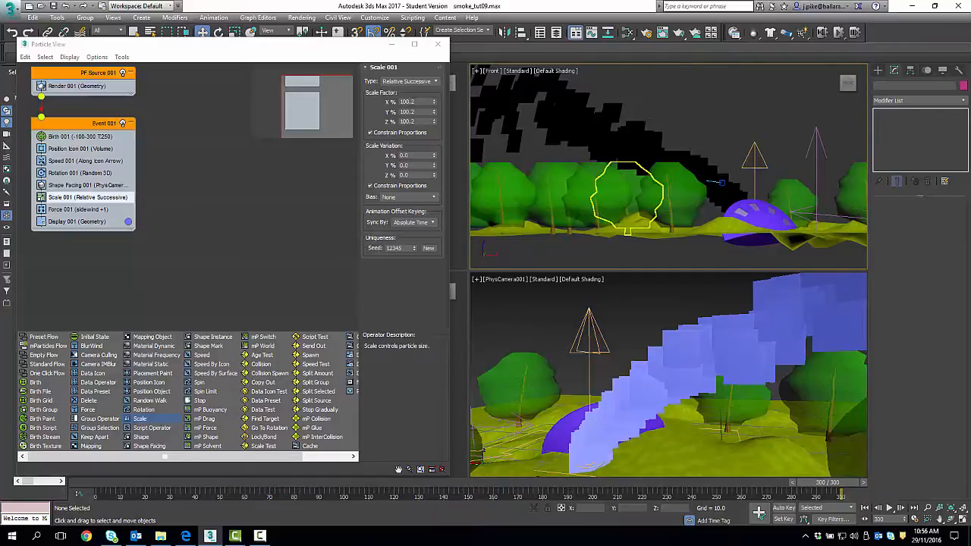
pyautogui.press('F10')
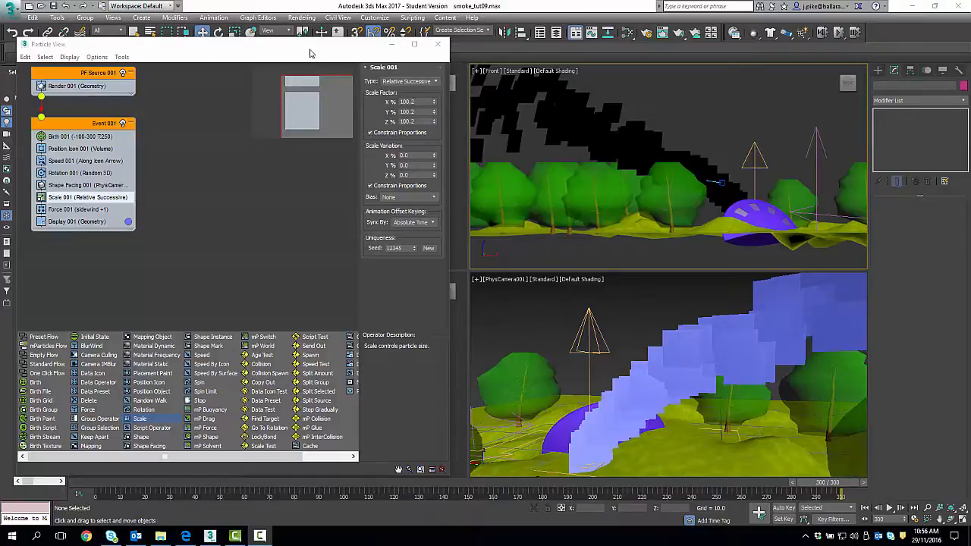
# Step: Minimize Particle View and open the Slate Material Editor in a maximized window
pyautogui.click(391, 44)
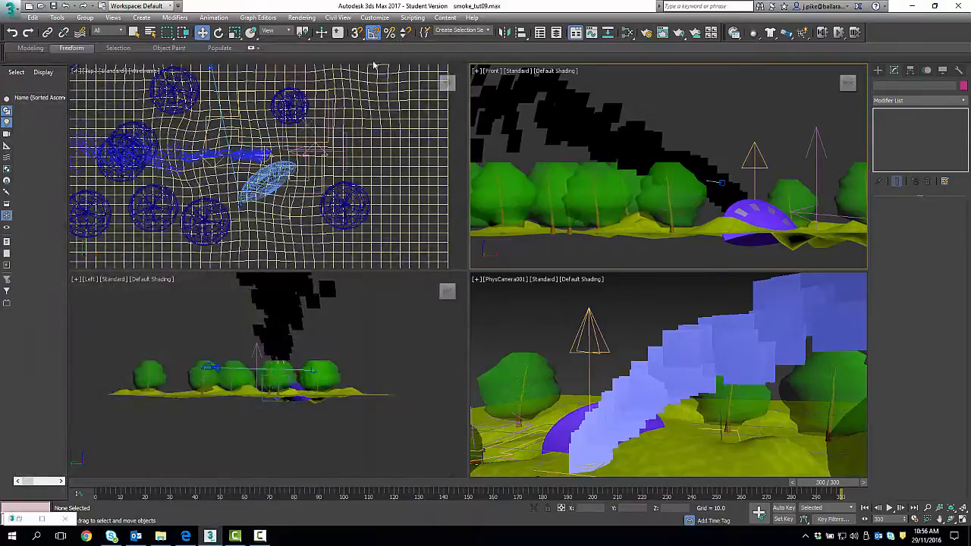
pyautogui.click(626, 33)
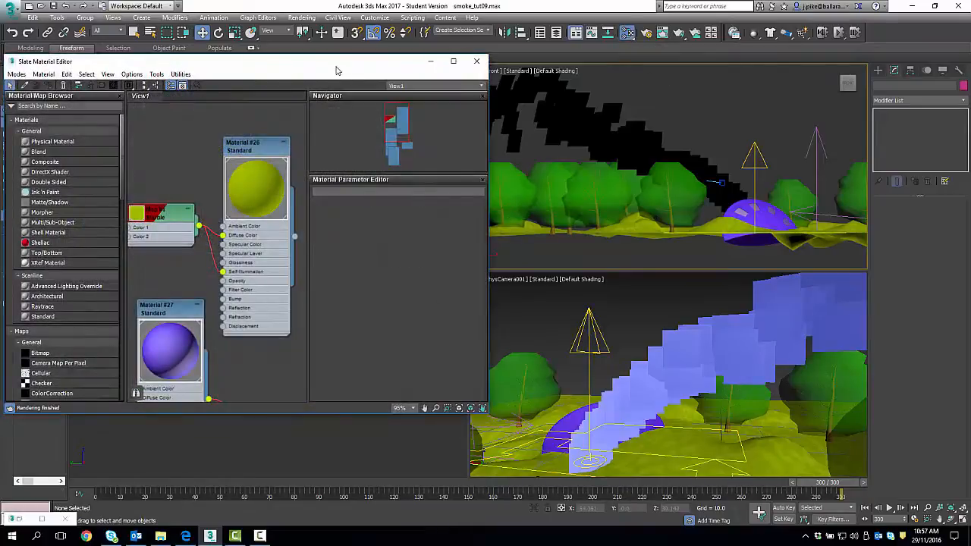
pyautogui.moveTo(336, 66); pyautogui.dragTo(402, 38)
pyautogui.scroll(-3, 268, 185)
pyautogui.moveTo(268, 185); pyautogui.dragTo(270, 138, button='middle')
pyautogui.click(523, 36)
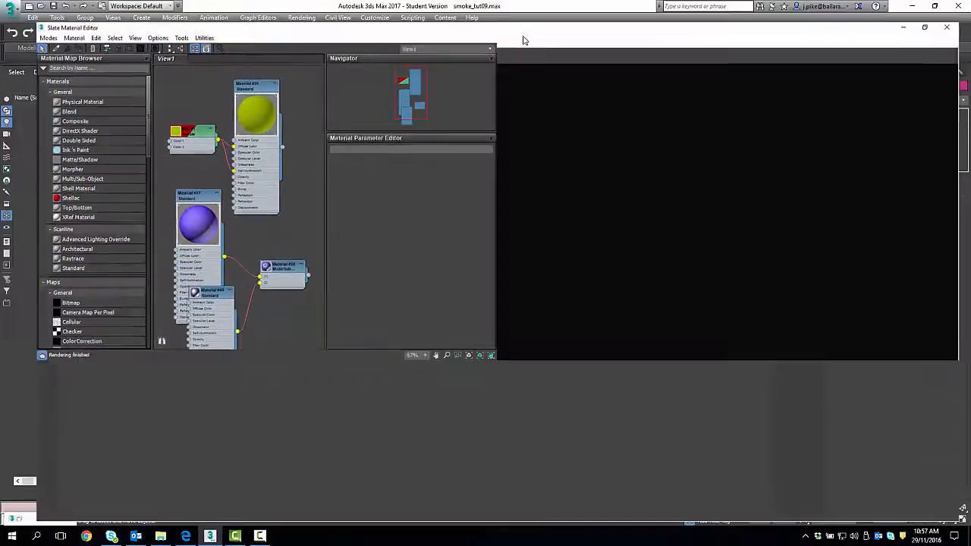
# Step: Delete all existing material and map nodes from View1 of the material editor
pyautogui.moveTo(193, 121); pyautogui.dragTo(265, 170, button='middle')
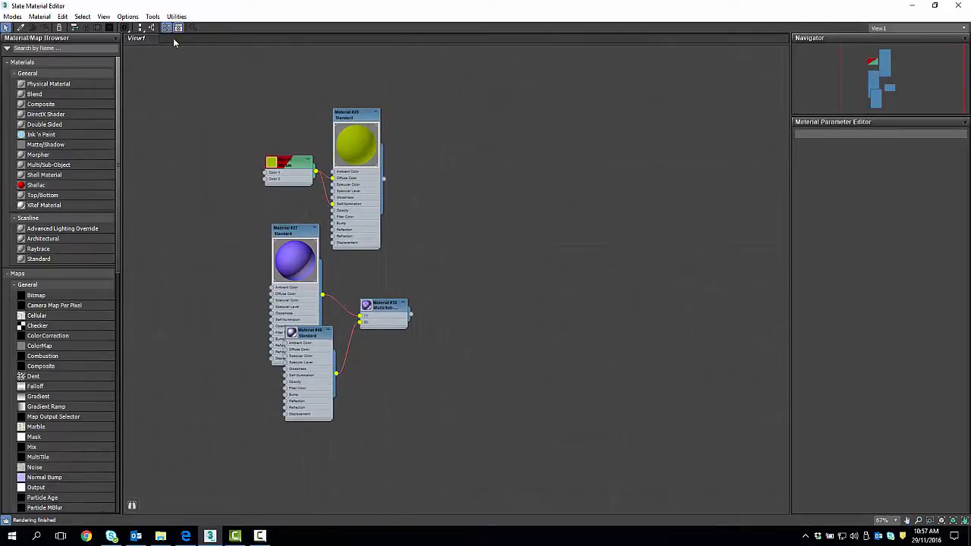
pyautogui.moveTo(187, 63); pyautogui.dragTo(540, 485)
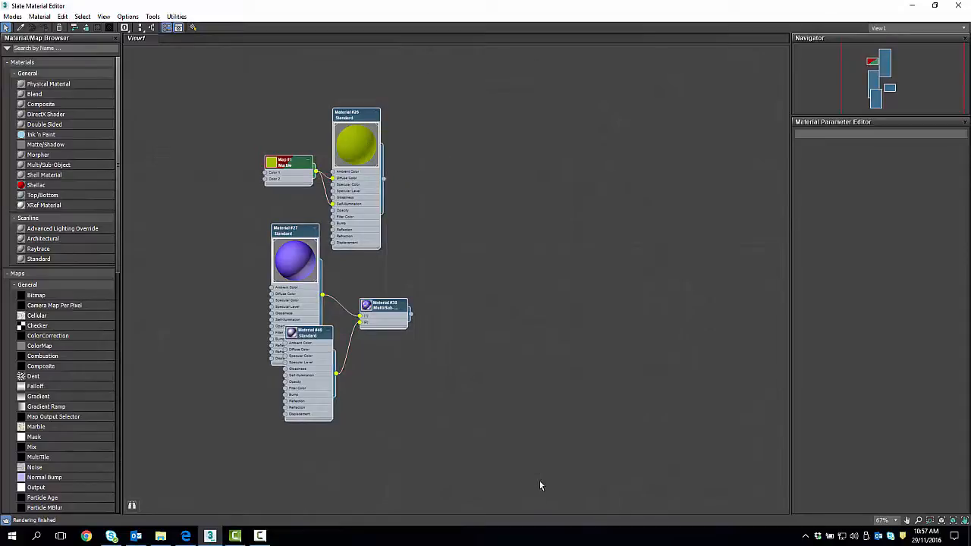
pyautogui.press('Delete')
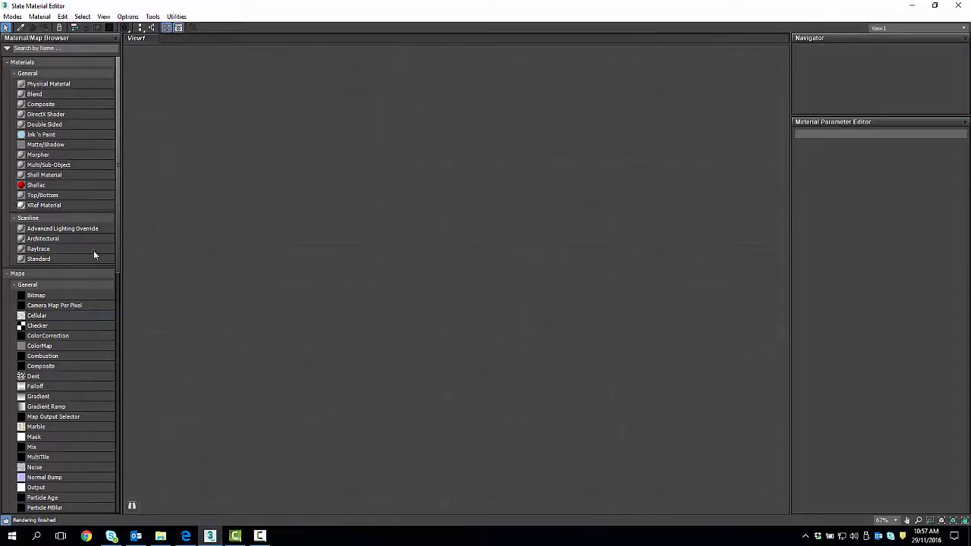
# Step: Place the 01 - Default sample slot material in View1 as an instance, near the centre of the view
pyautogui.moveTo(116, 261); pyautogui.dragTo(108, 512)
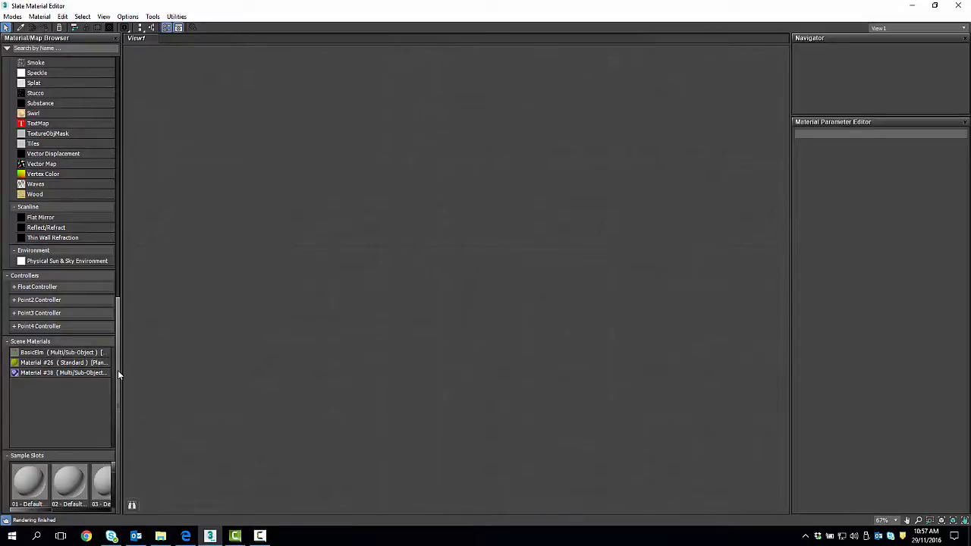
pyautogui.moveTo(117, 371); pyautogui.dragTo(151, 71)
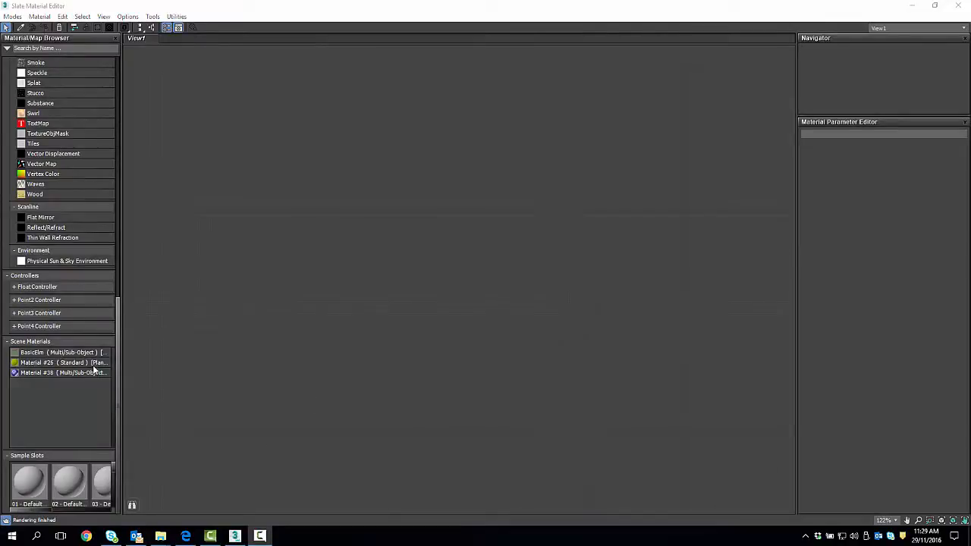
pyautogui.moveTo(117, 384); pyautogui.dragTo(141, 111)
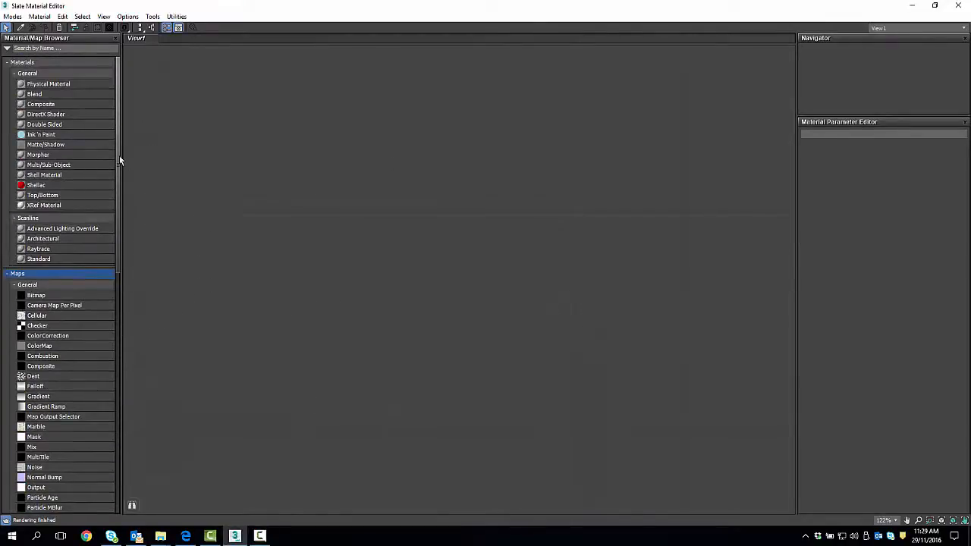
pyautogui.moveTo(118, 150); pyautogui.dragTo(85, 424)
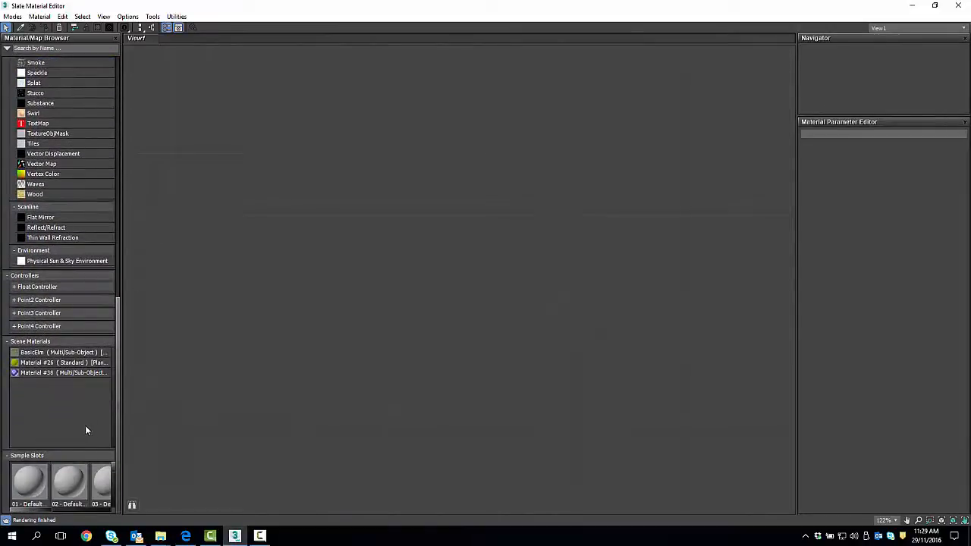
pyautogui.click(31, 486)
pyautogui.moveTo(390, 195); pyautogui.dragTo(390, 195)
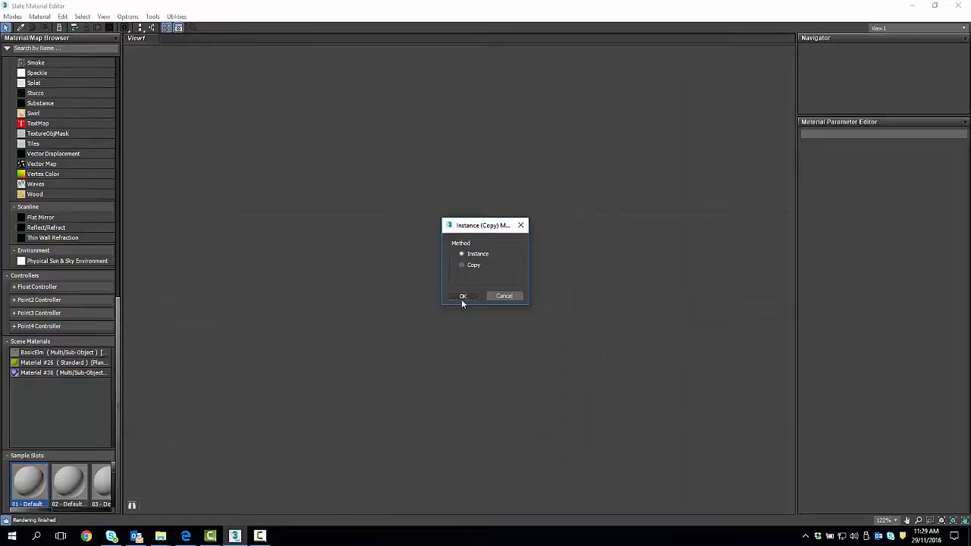
pyautogui.click(462, 297)
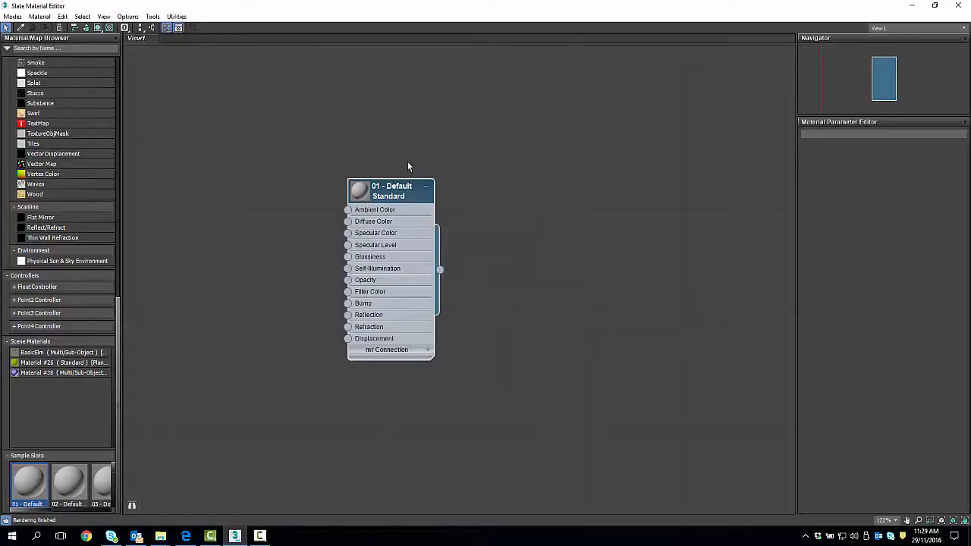
pyautogui.moveTo(390, 196); pyautogui.dragTo(476, 159)
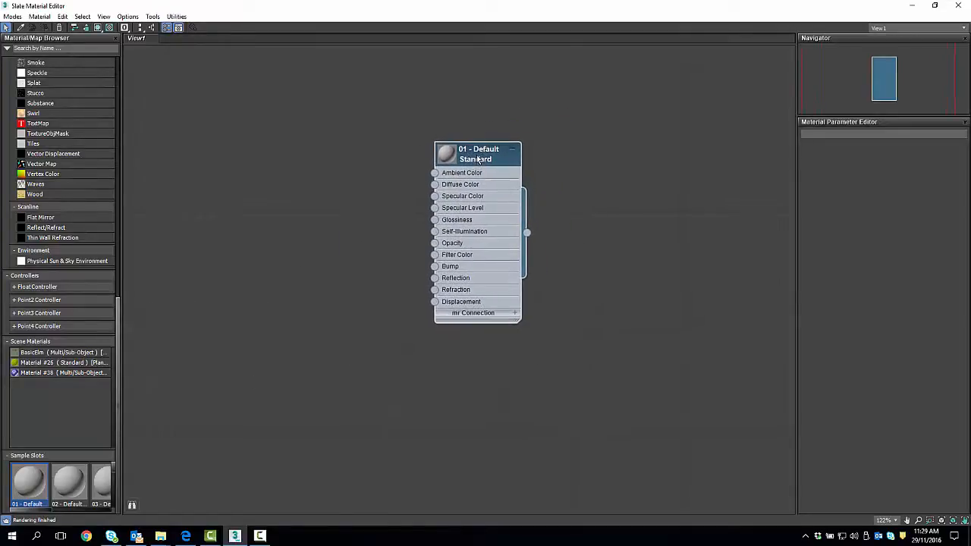
# Step: Rename the 01 - Default material "smoke" and shift its node to make room for maps feeding its inputs
pyautogui.doubleClick(477, 158)
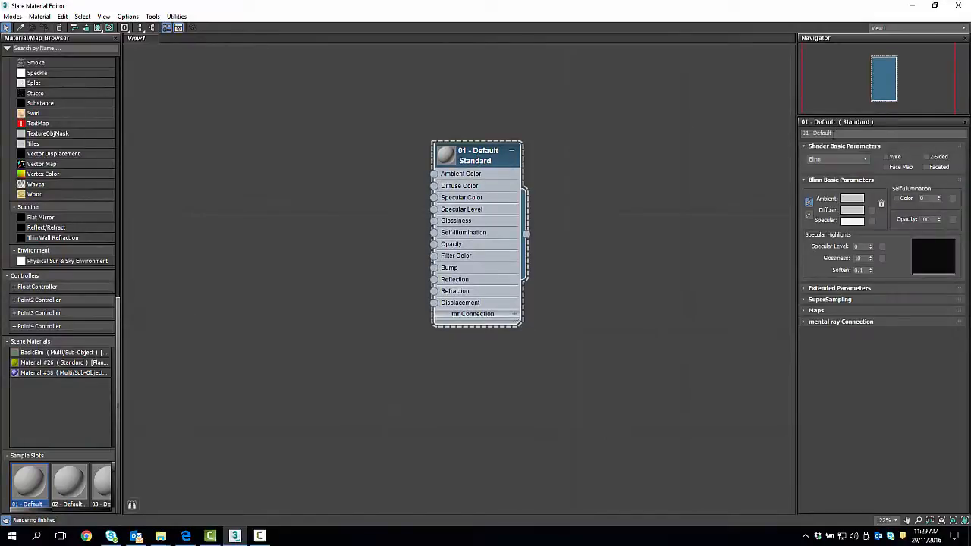
pyautogui.click(816, 133)
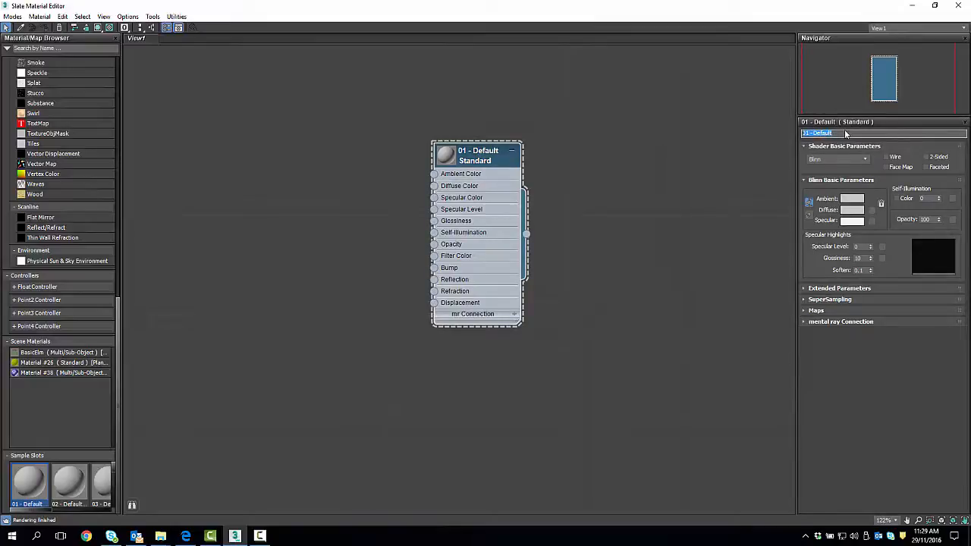
pyautogui.write('smoke')
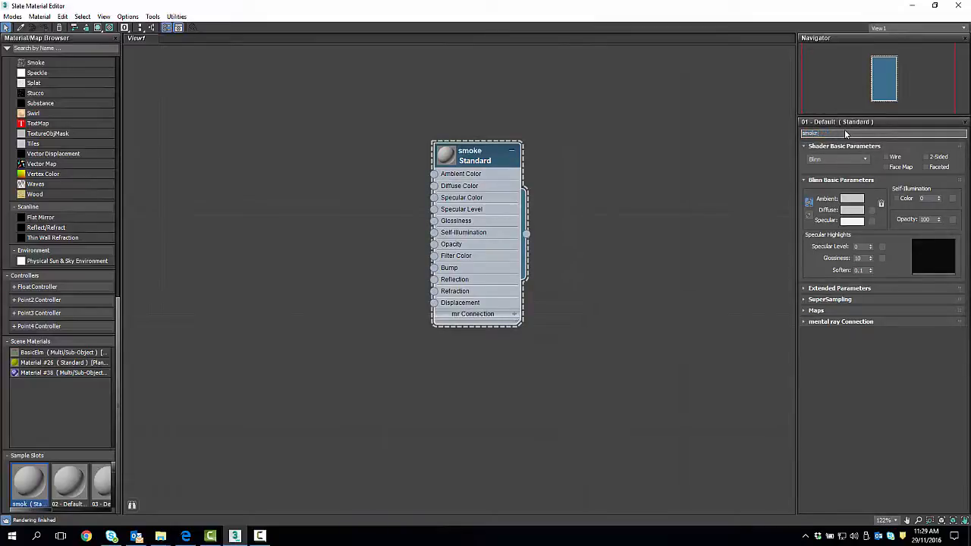
pyautogui.press('Return')
pyautogui.moveTo(474, 157); pyautogui.dragTo(523, 182)
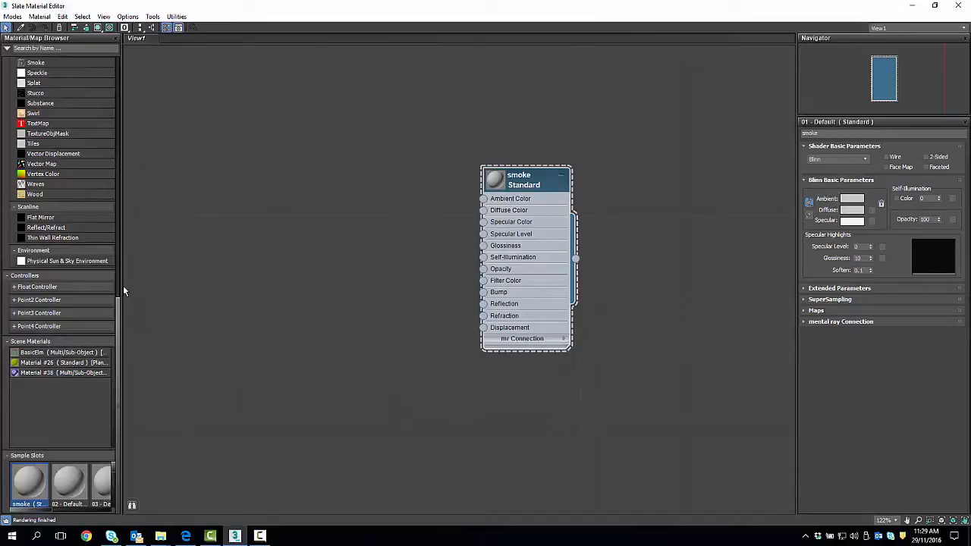
# Step: Add a Particle Age map beside the smoke material and connect it to the material's Diffuse Color
pyautogui.moveTo(117, 320); pyautogui.dragTo(151, 158)
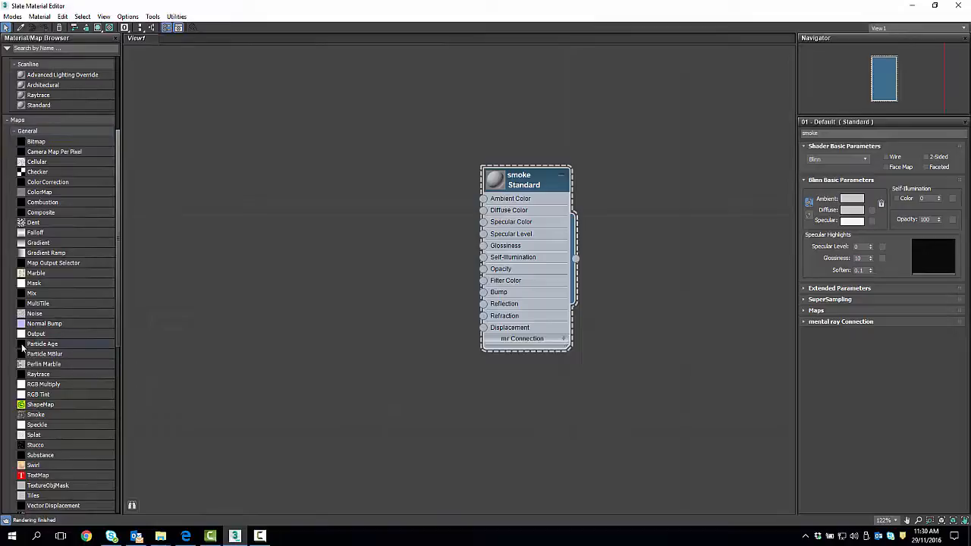
pyautogui.moveTo(26, 345); pyautogui.dragTo(332, 189)
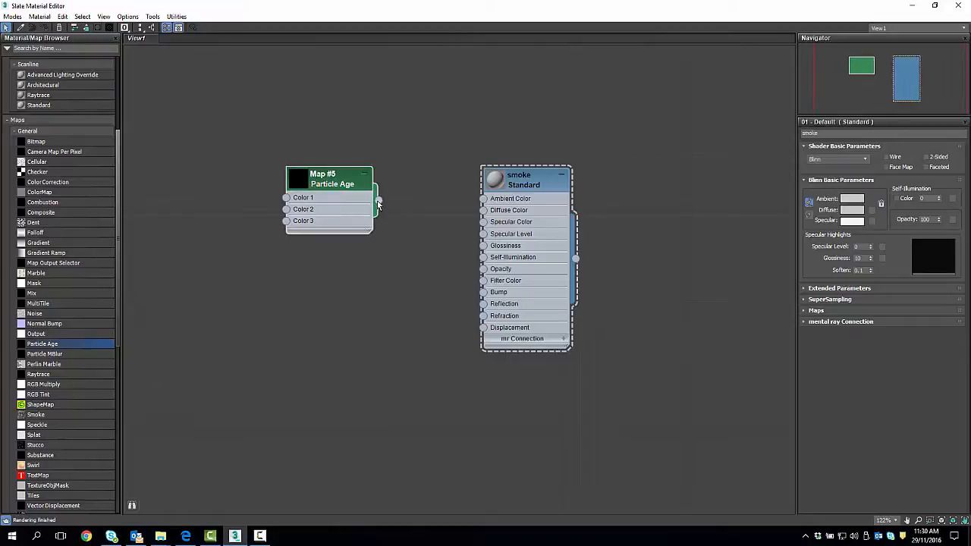
pyautogui.moveTo(405, 214); pyautogui.dragTo(484, 212)
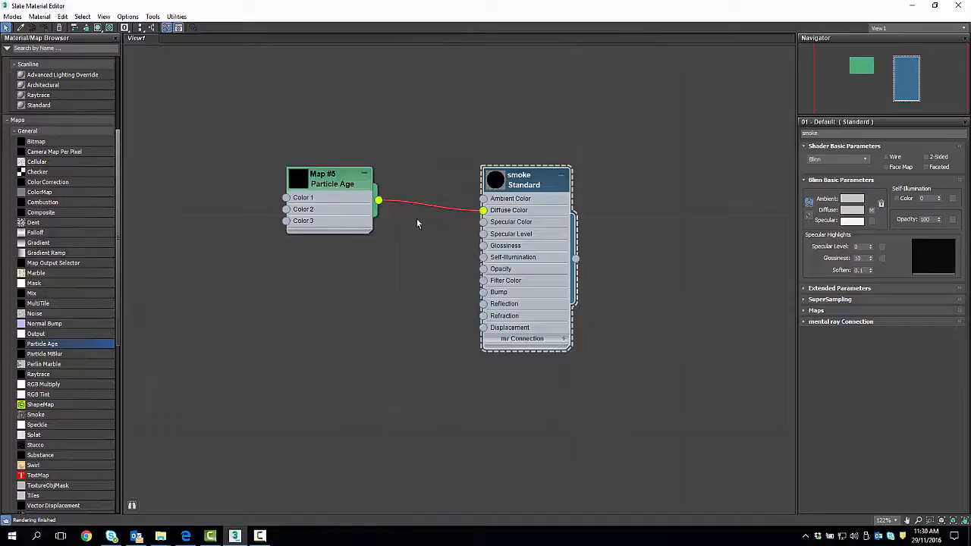
# Step: Open the Particle Age map's parameters and restore the material editor to a smaller window beside the viewports
pyautogui.doubleClick(339, 183)
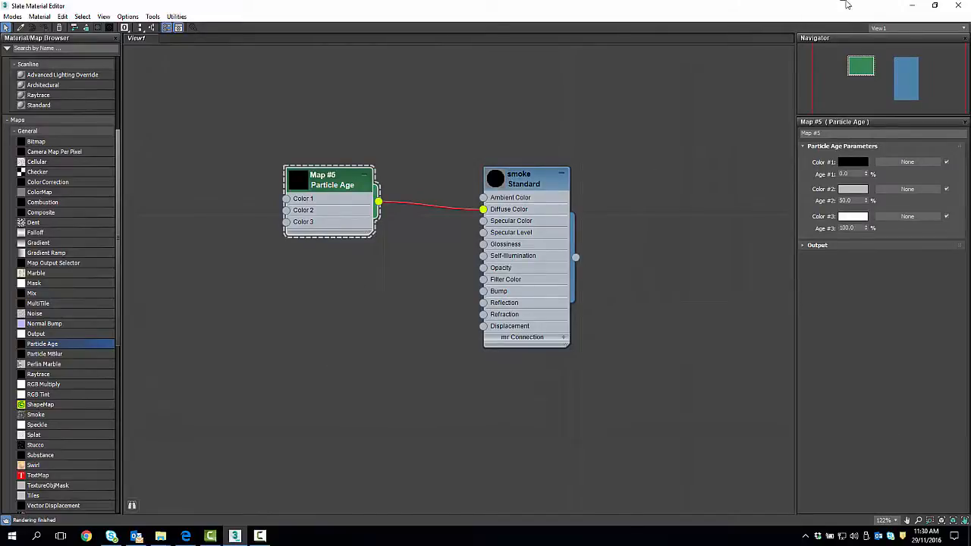
pyautogui.click(934, 6)
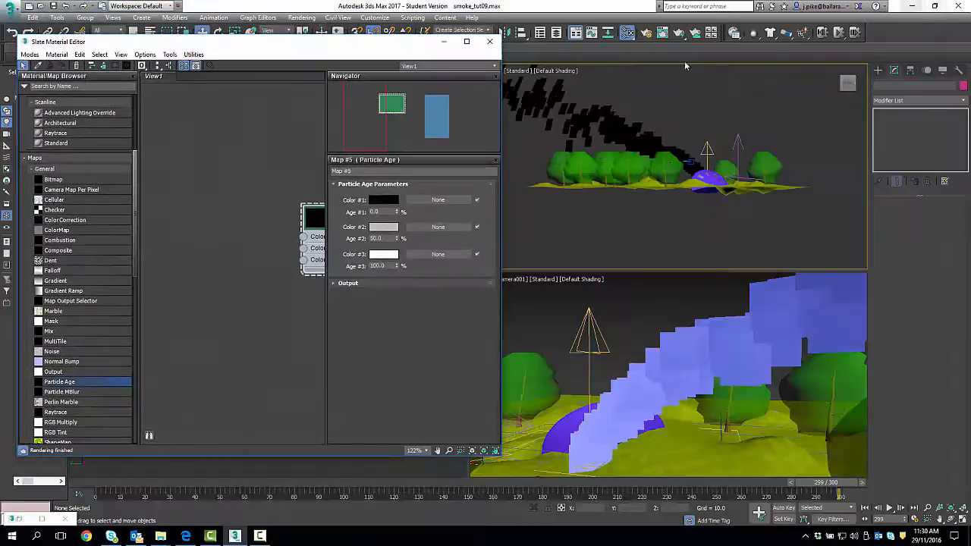
# Step: Rearrange the Particle Age map and smoke material nodes so both sit side by side in View1 next to the parameters
pyautogui.moveTo(305, 48); pyautogui.dragTo(237, 63)
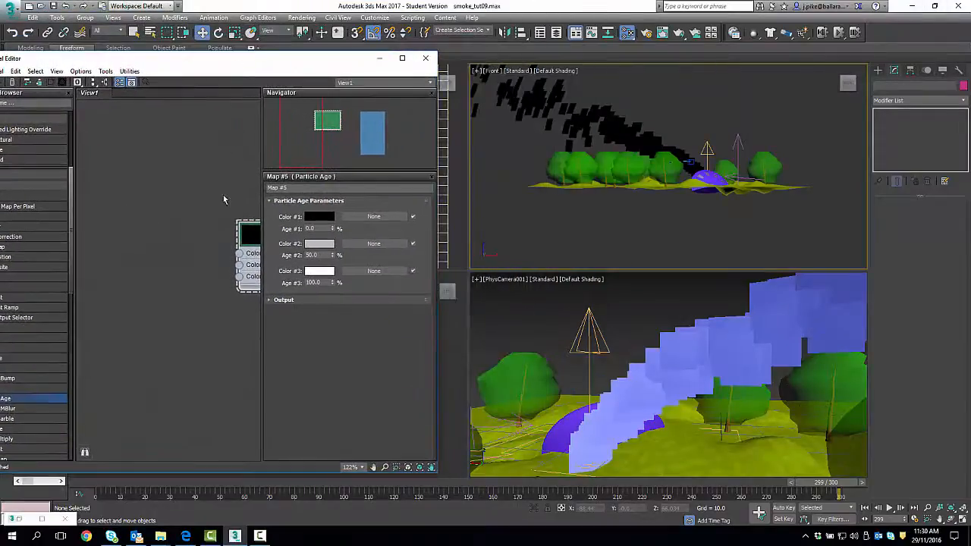
pyautogui.moveTo(226, 295); pyautogui.dragTo(114, 274, button='middle')
pyautogui.scroll(-3, 113, 275)
pyautogui.scroll(-2, 180, 301)
pyautogui.moveTo(181, 301); pyautogui.dragTo(162, 254, button='middle')
pyautogui.scroll(-1, 162, 254)
pyautogui.scroll(1, 163, 254)
pyautogui.moveTo(232, 198); pyautogui.dragTo(246, 215)
pyautogui.moveTo(118, 203); pyautogui.dragTo(170, 202)
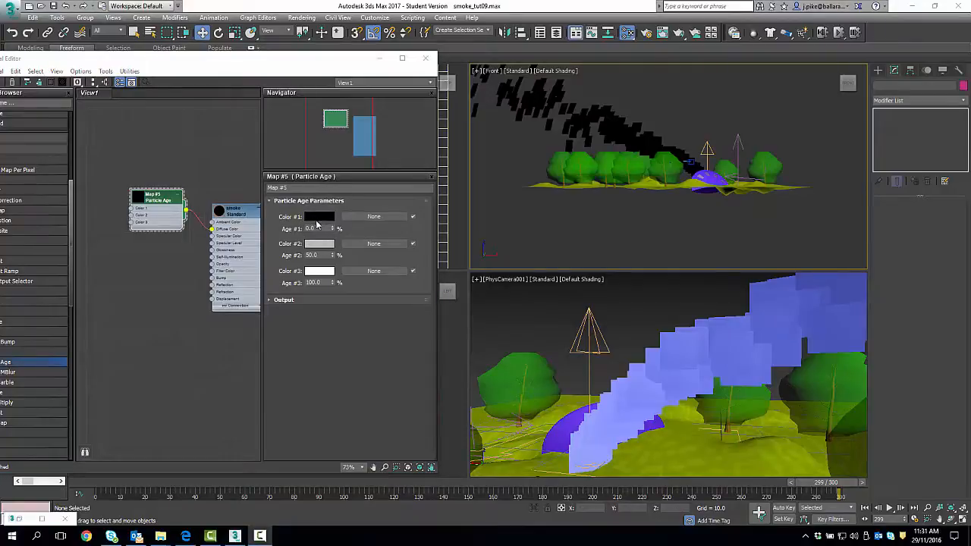
# Step: Set the Particle Age map's Color #1 to a bright, fully saturated yellow
pyautogui.click(313, 216)
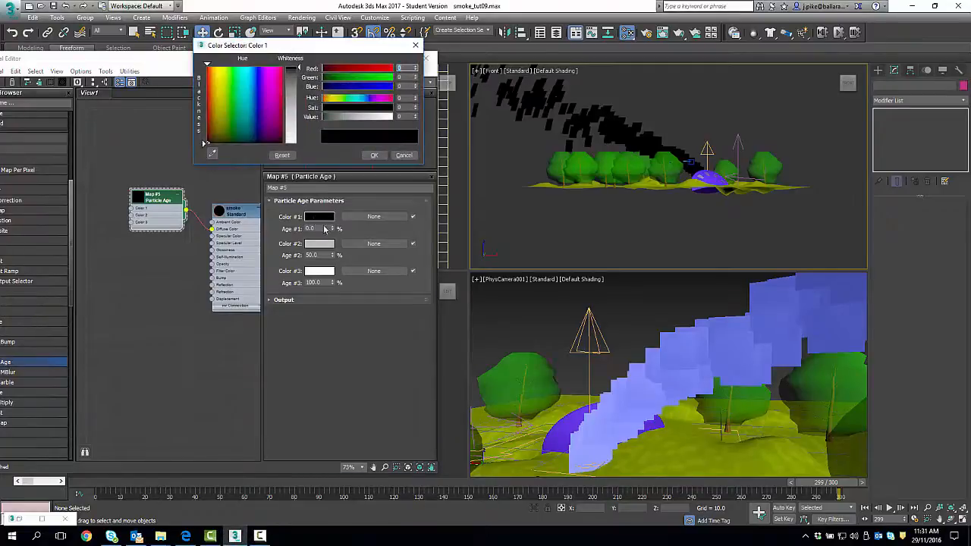
pyautogui.click(222, 72)
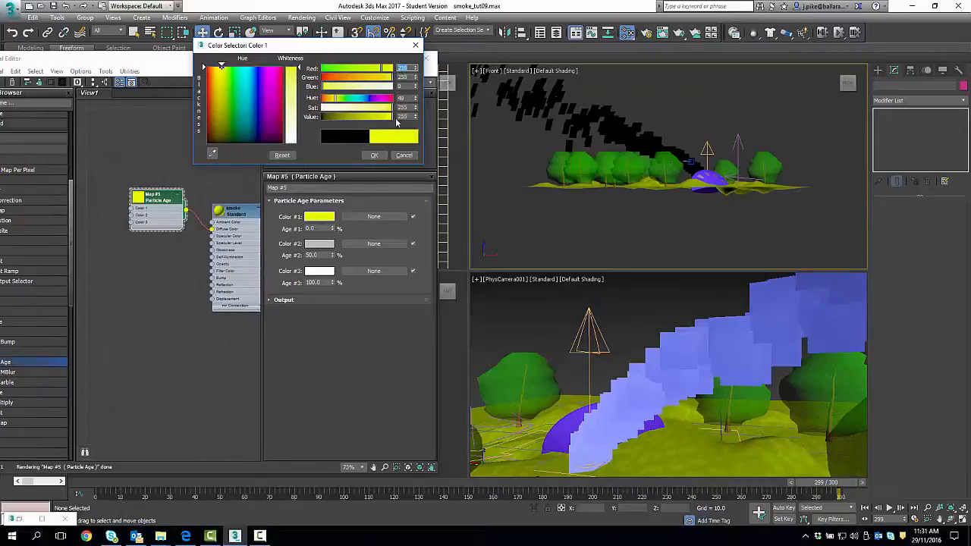
pyautogui.click(373, 155)
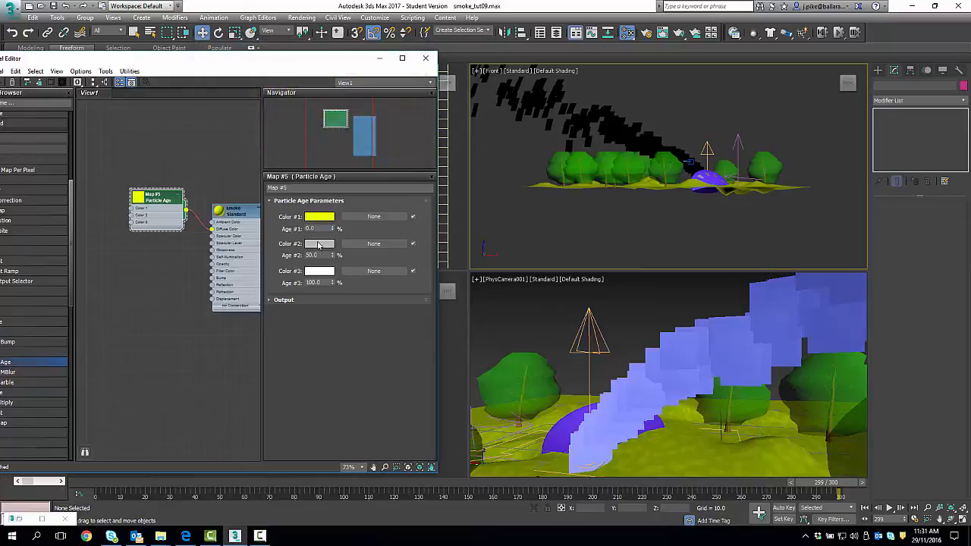
# Step: Set the Particle Age map's Color #2 to a strong green with hue 87, saturation 225 and value 241
pyautogui.click(318, 244)
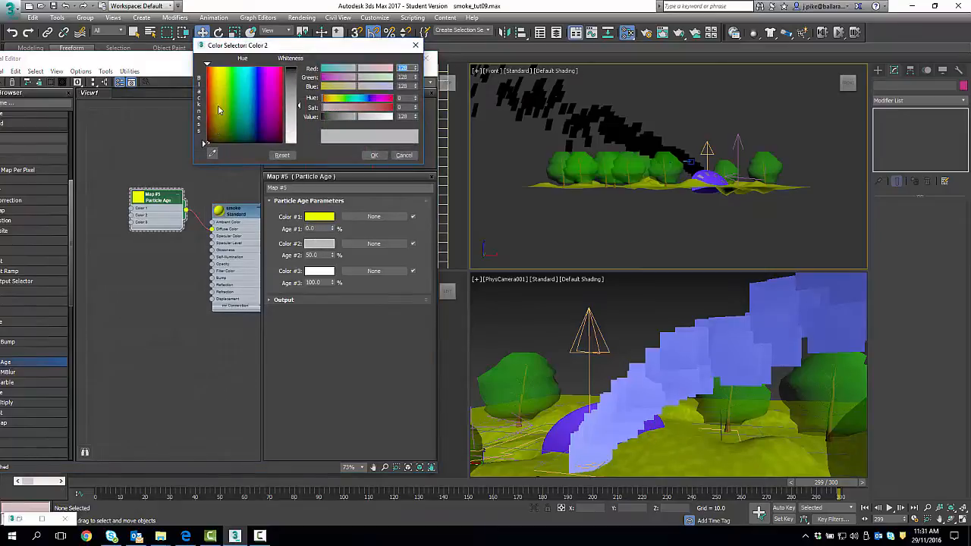
pyautogui.click(233, 75)
pyautogui.click(353, 108)
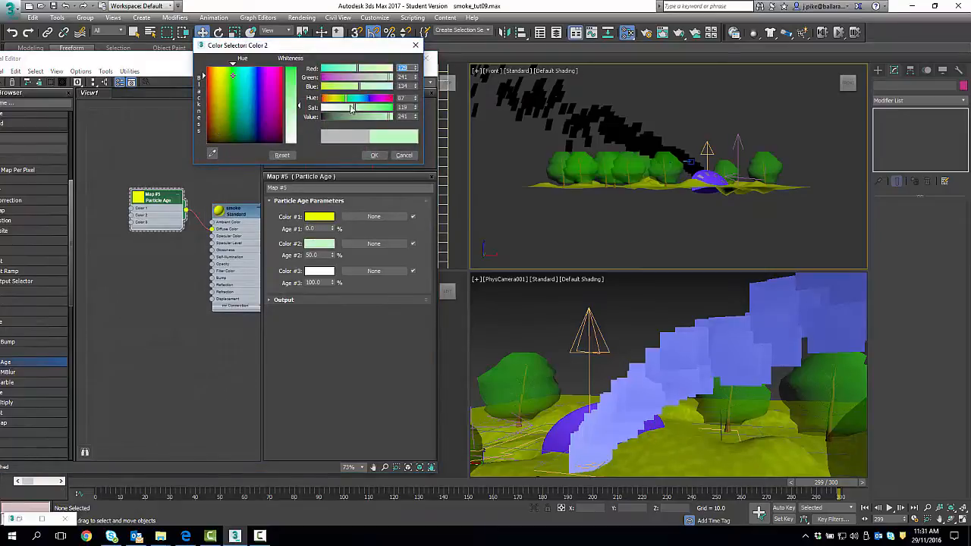
pyautogui.click(385, 109)
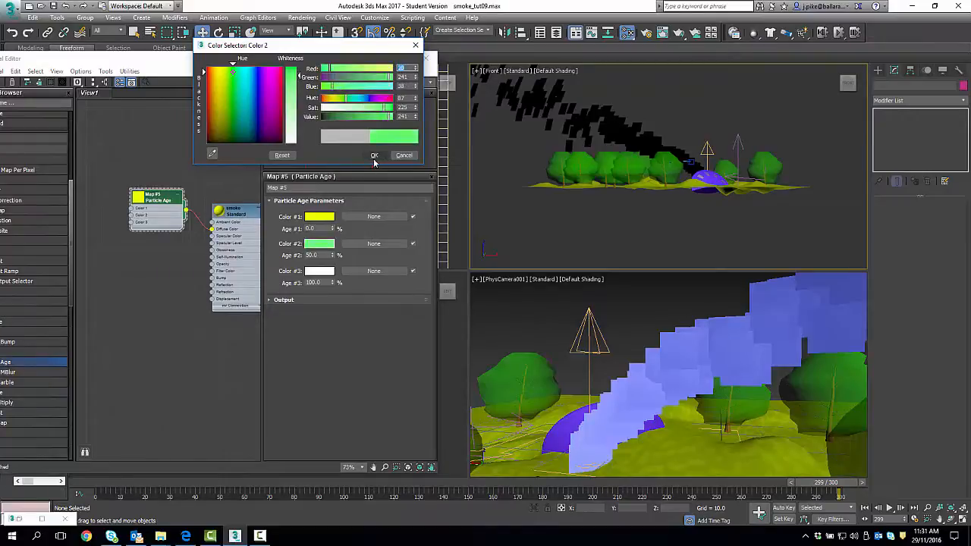
pyautogui.click(374, 156)
# Step: Set the Particle Age map's Color #3 to a bright blue with hue 153, saturation 255 and value 255
pyautogui.click(320, 271)
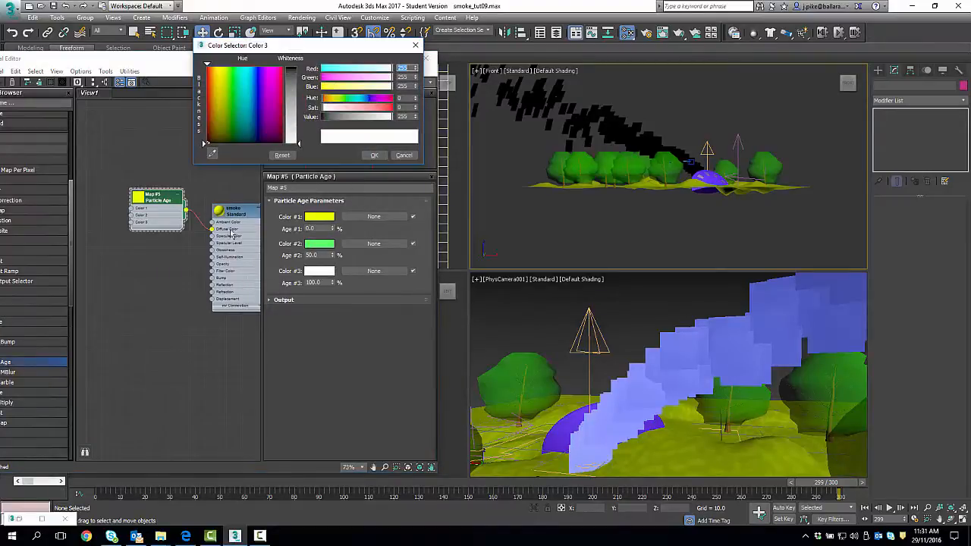
pyautogui.click(253, 70)
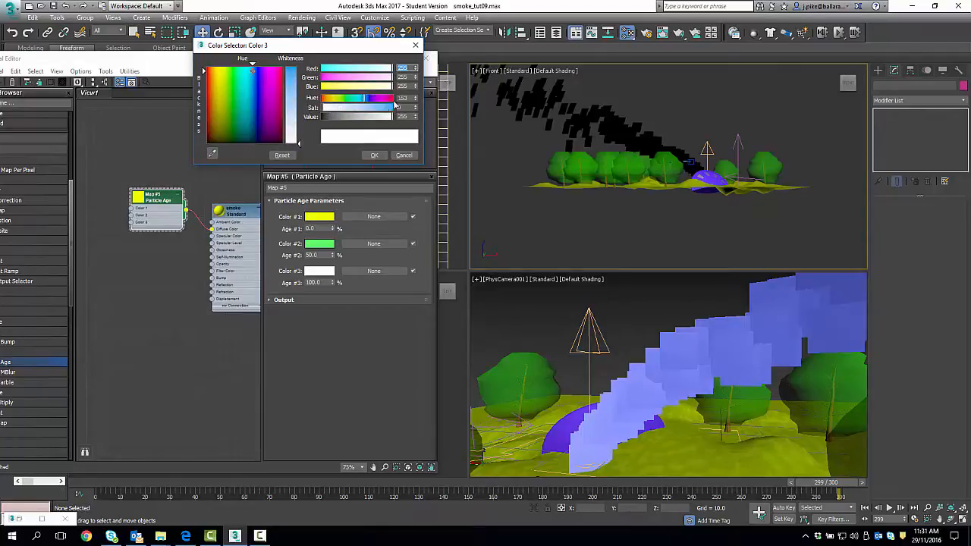
pyautogui.click(392, 108)
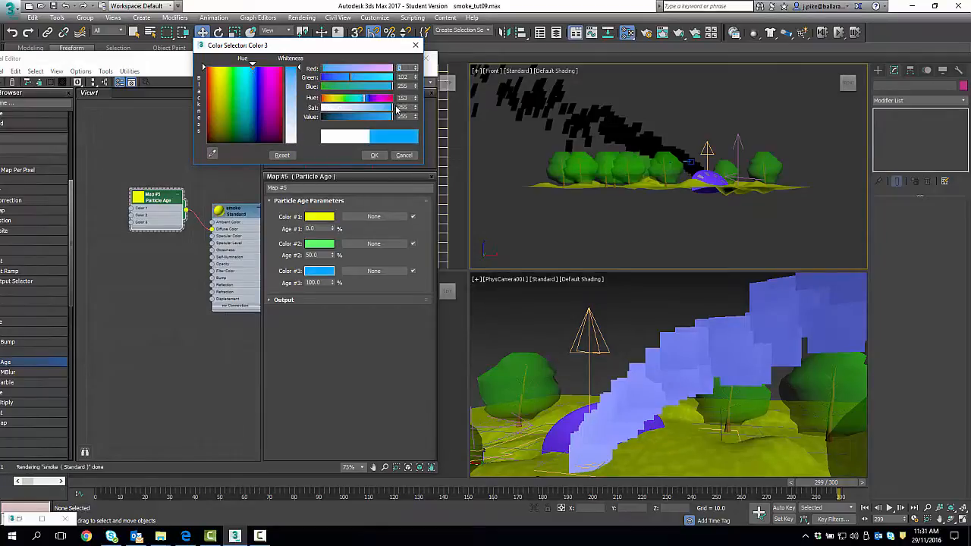
pyautogui.click(374, 155)
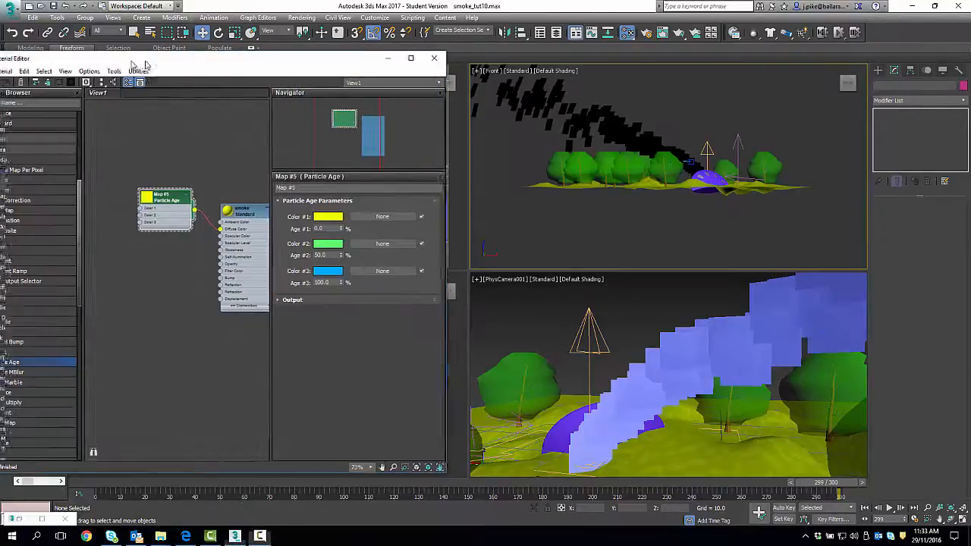
# Step: Check the smoke material among the sample slots and close the Slate Material Editor
pyautogui.moveTo(114, 60); pyautogui.dragTo(273, 61)
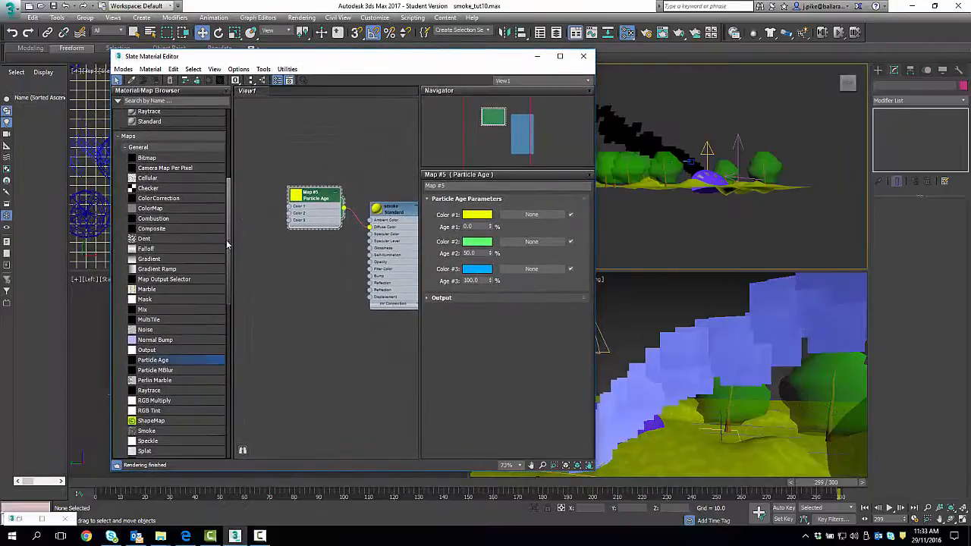
pyautogui.scroll(-15, 226, 240)
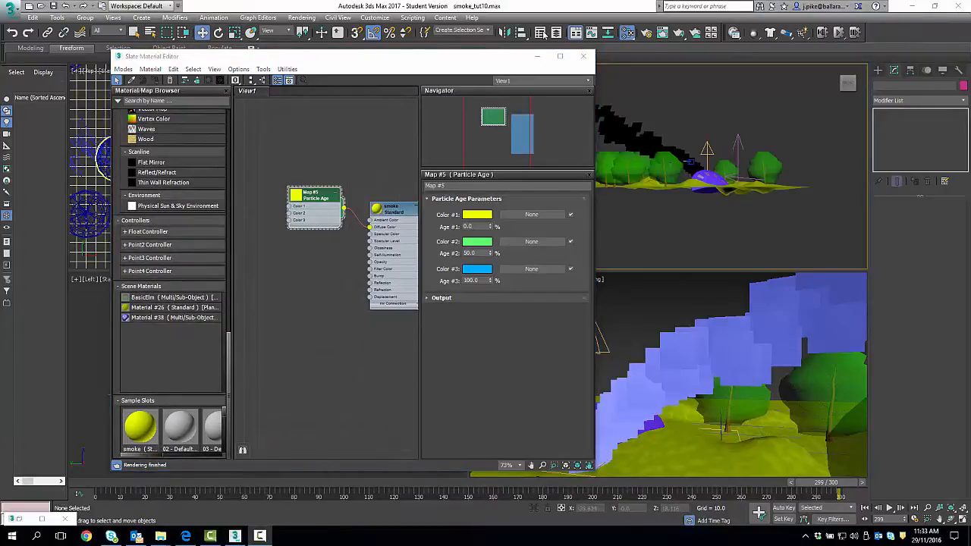
pyautogui.click(582, 56)
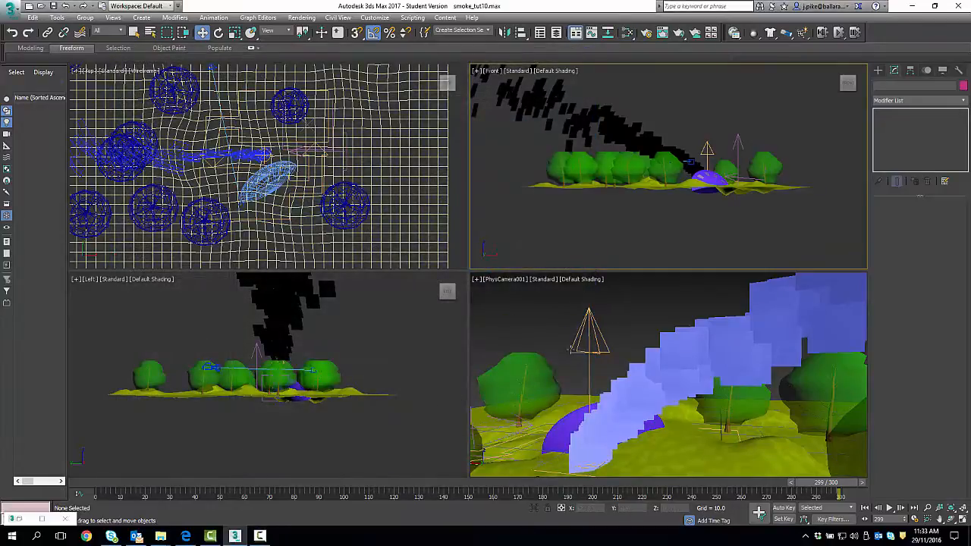
# Step: Open Particle View for PF Source 001 and insert a Material Dynamic operator between Force 001 and Display 001
pyautogui.click(587, 352)
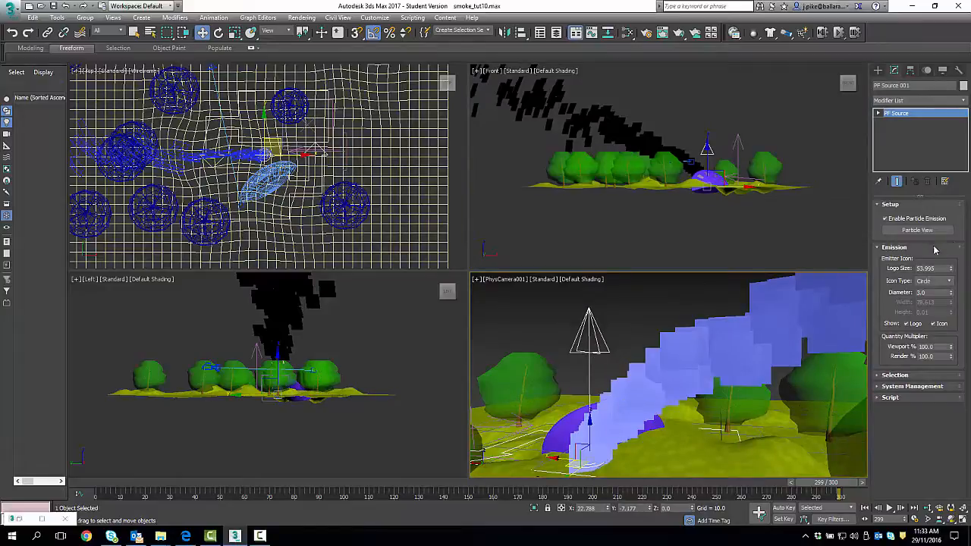
pyautogui.click(916, 230)
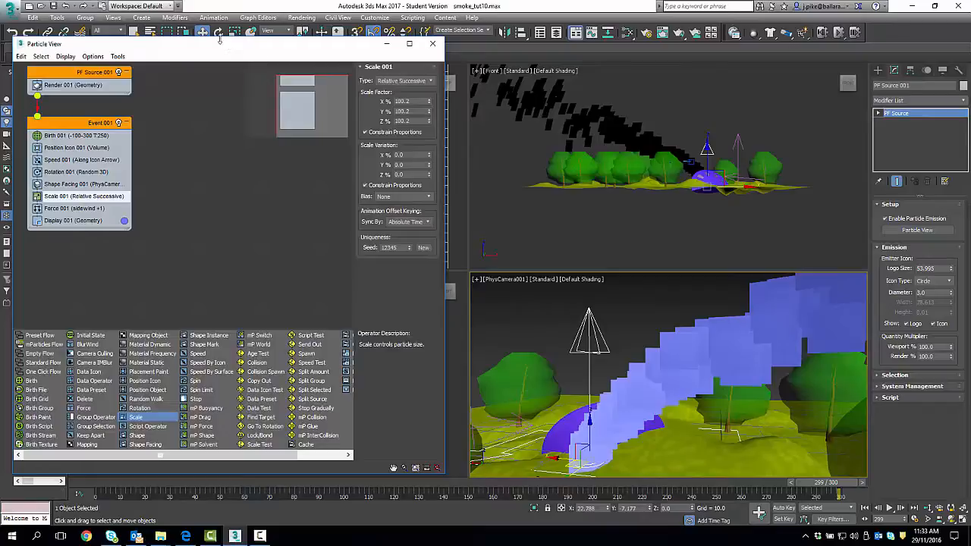
pyautogui.moveTo(212, 38); pyautogui.dragTo(323, 53)
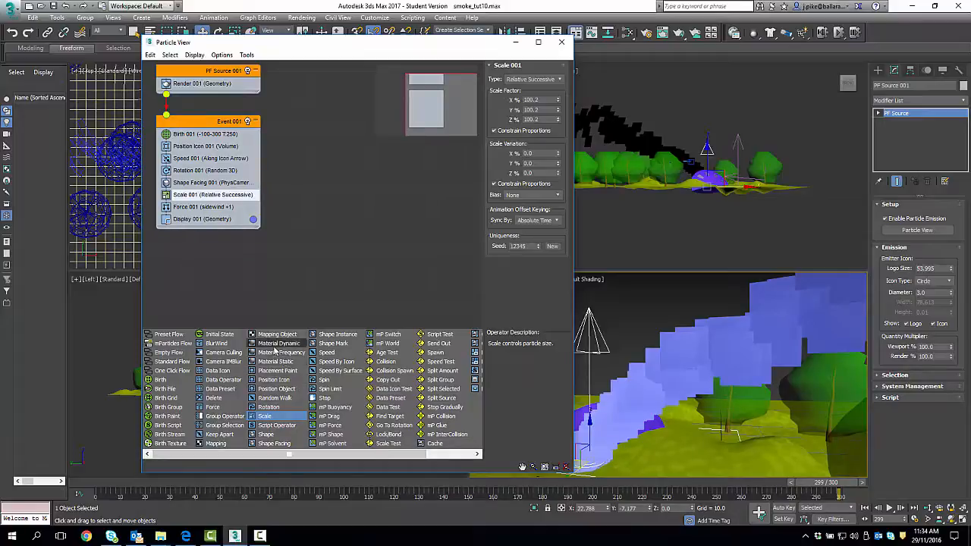
pyautogui.moveTo(270, 345); pyautogui.dragTo(194, 219)
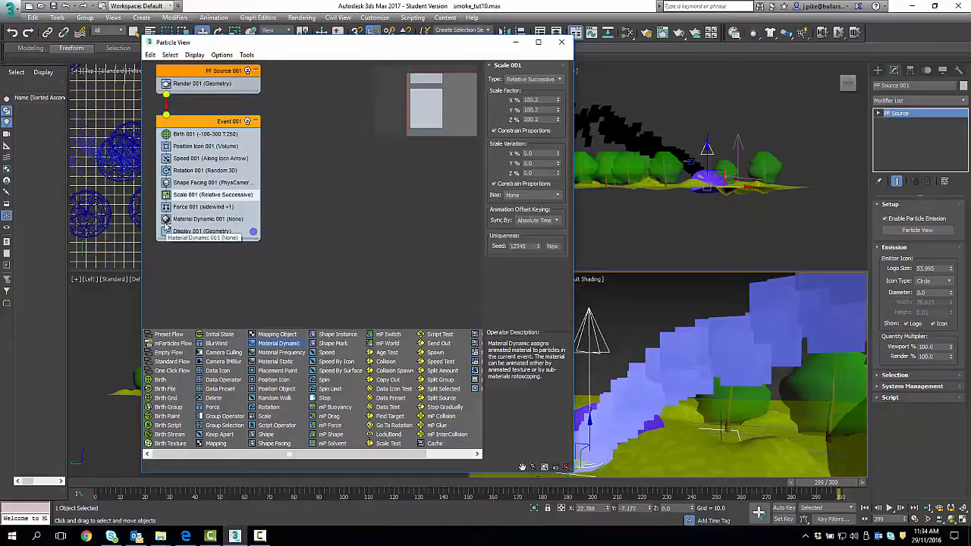
# Step: Assign the smoke material from the sample slots to the Material Dynamic 001 operator
pyautogui.click(185, 220)
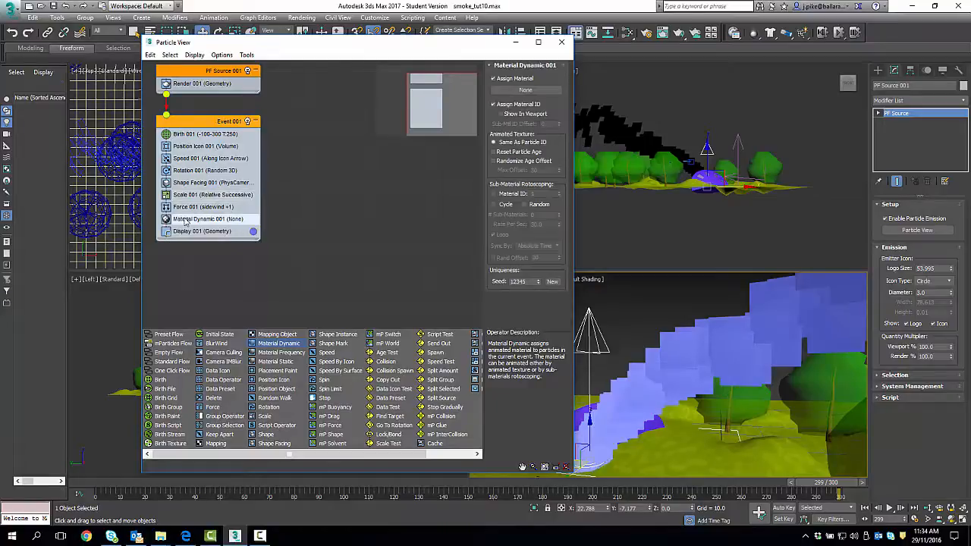
pyautogui.click(523, 90)
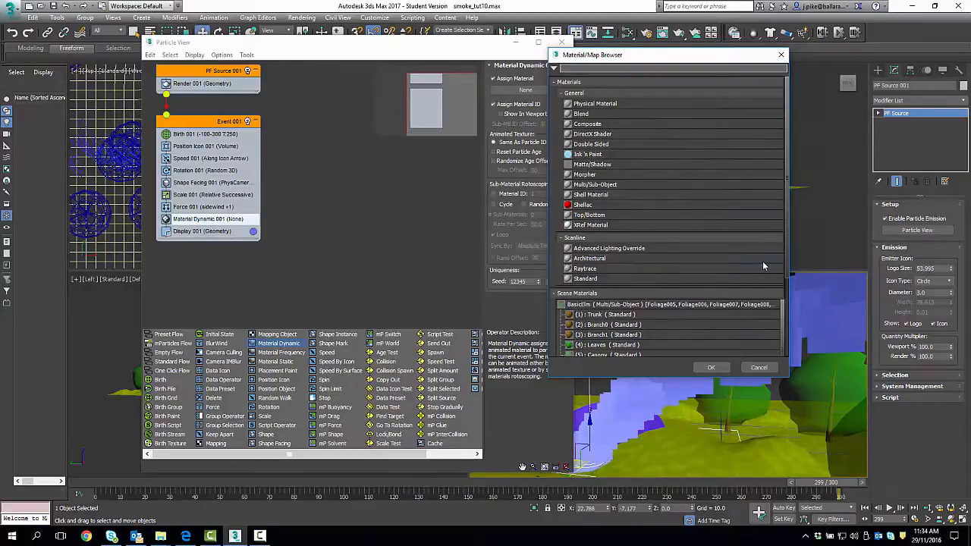
pyautogui.moveTo(788, 267); pyautogui.dragTo(779, 352)
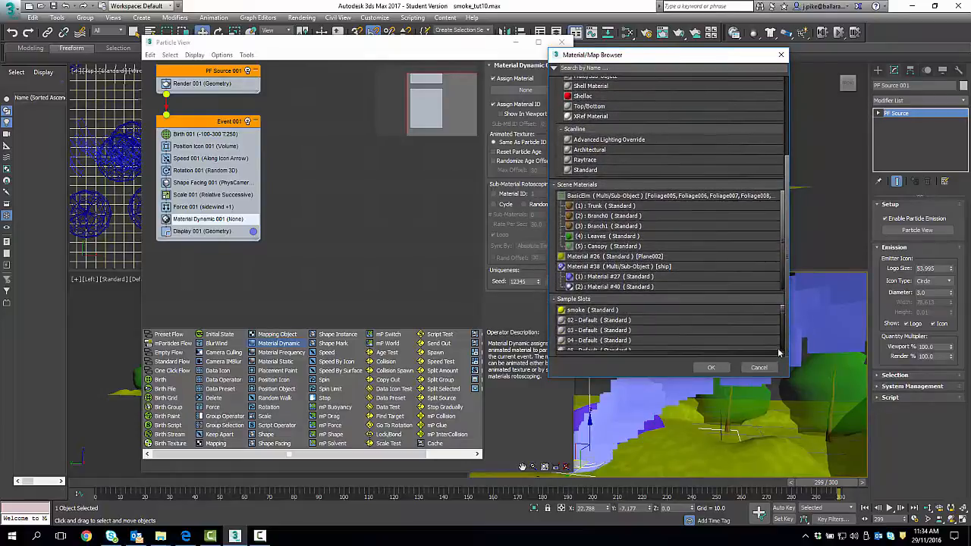
pyautogui.click(574, 313)
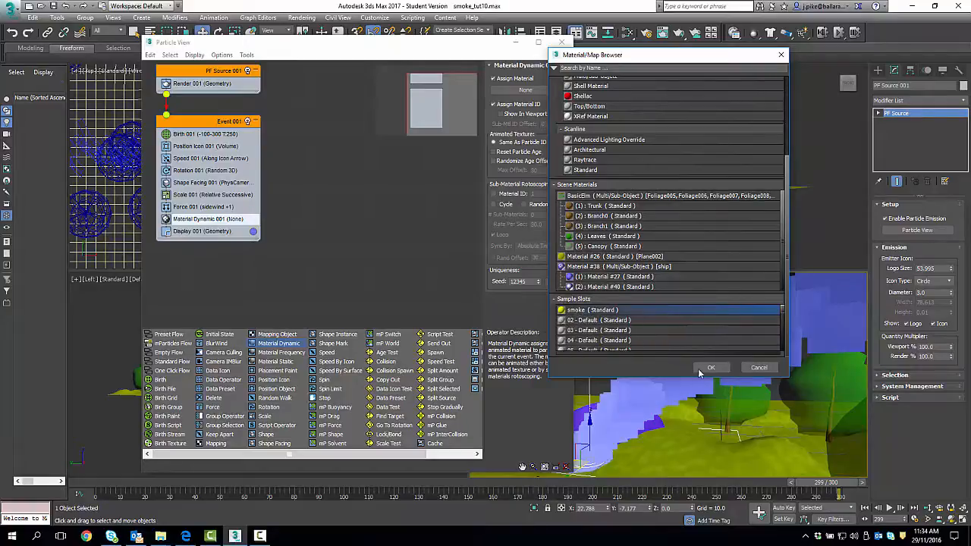
pyautogui.click(699, 371)
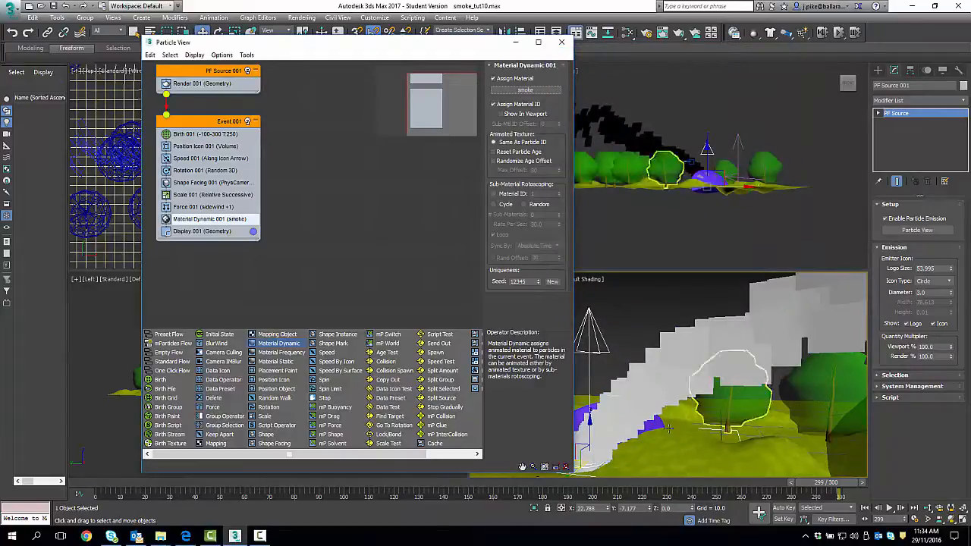
# Step: Render the PhysCamera001 view at frame 300 to examine the particle colours, and close the rendered image
pyautogui.moveTo(443, 48); pyautogui.dragTo(328, 57)
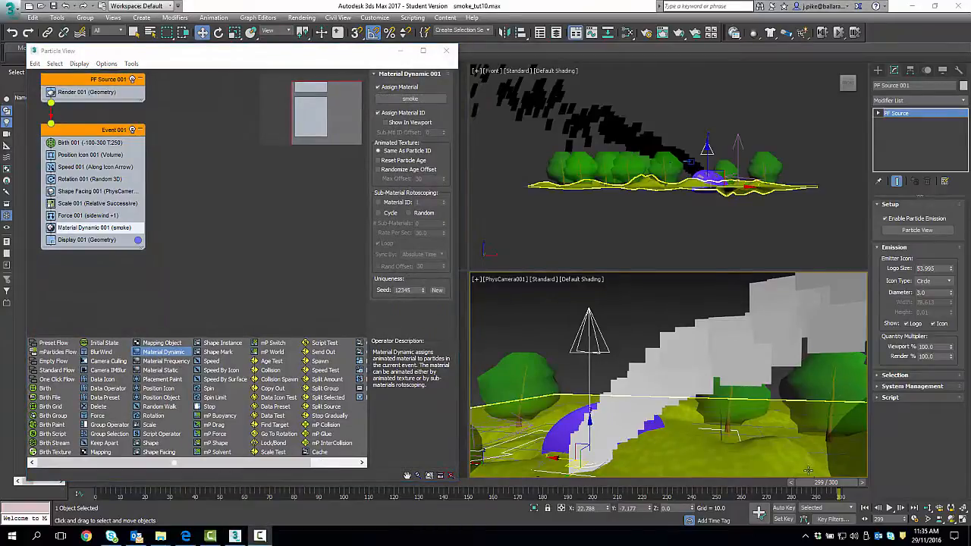
pyautogui.moveTo(819, 485)
pyautogui.mouseDown()
pyautogui.moveTo(643, 501)
pyautogui.moveTo(832, 486)
pyautogui.mouseUp()
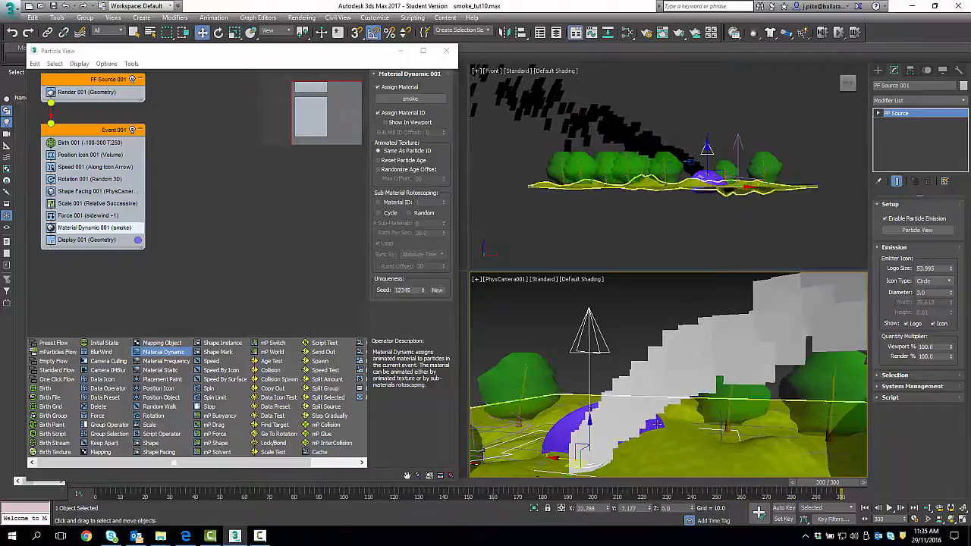
pyautogui.click(679, 36)
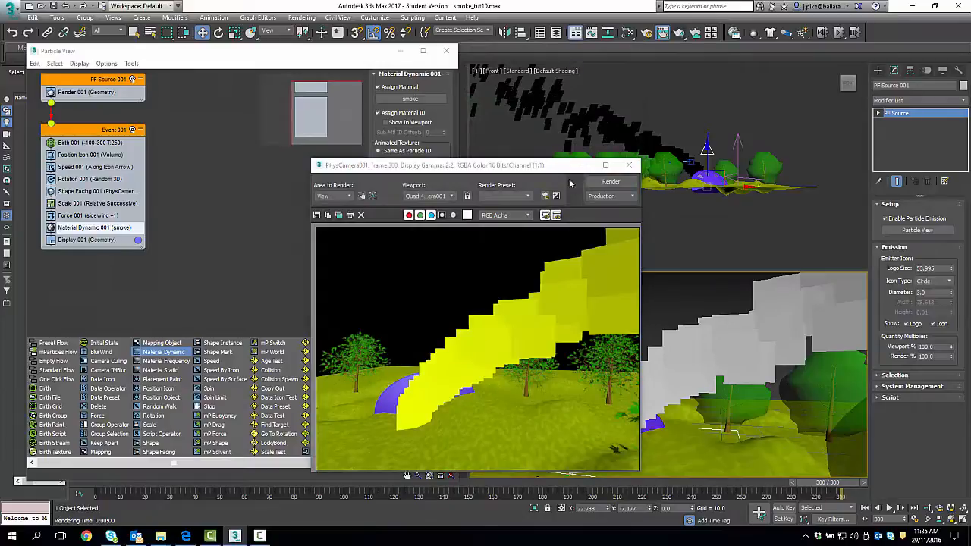
pyautogui.moveTo(531, 165); pyautogui.dragTo(589, 80)
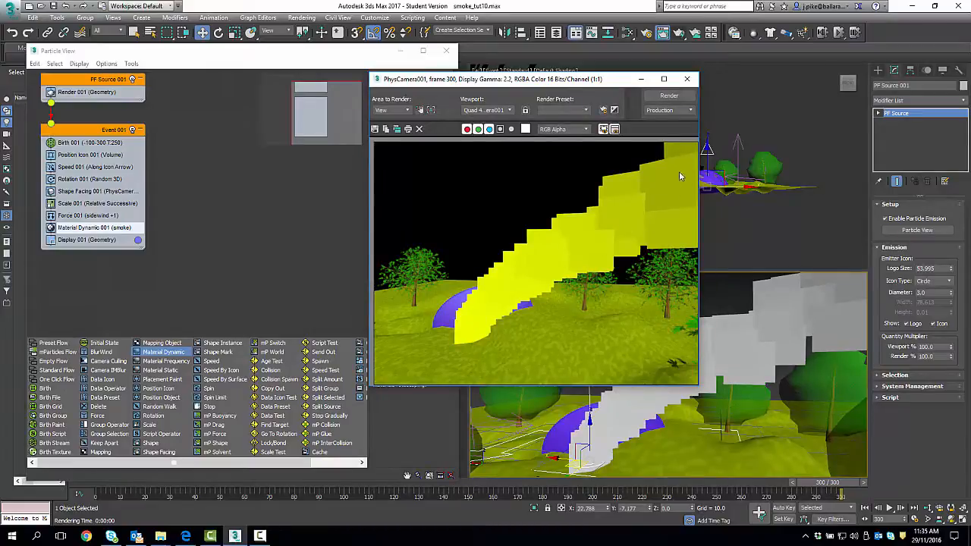
pyautogui.click(687, 79)
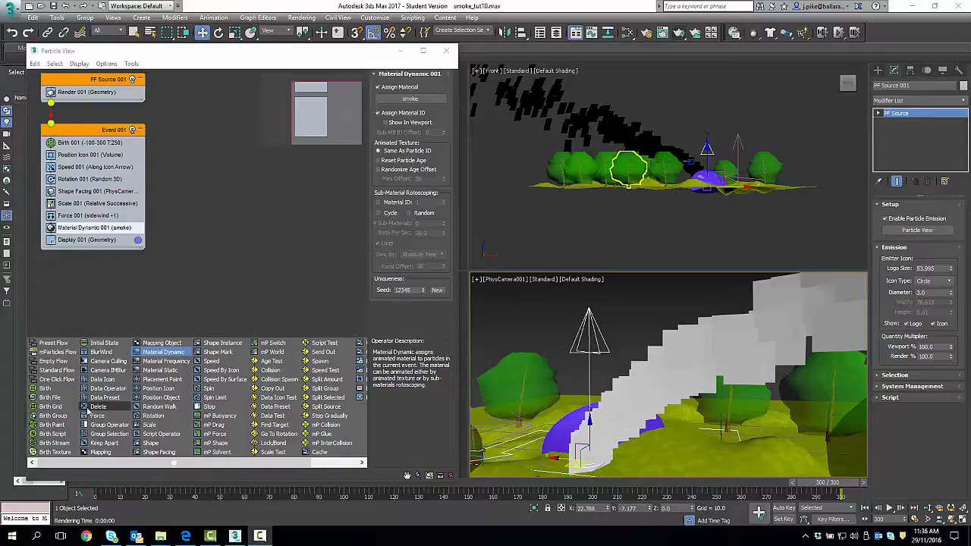
# Step: Insert a Delete operator directly below Birth 001 and set it to remove particles By Particle Age
pyautogui.moveTo(93, 409); pyautogui.dragTo(68, 152)
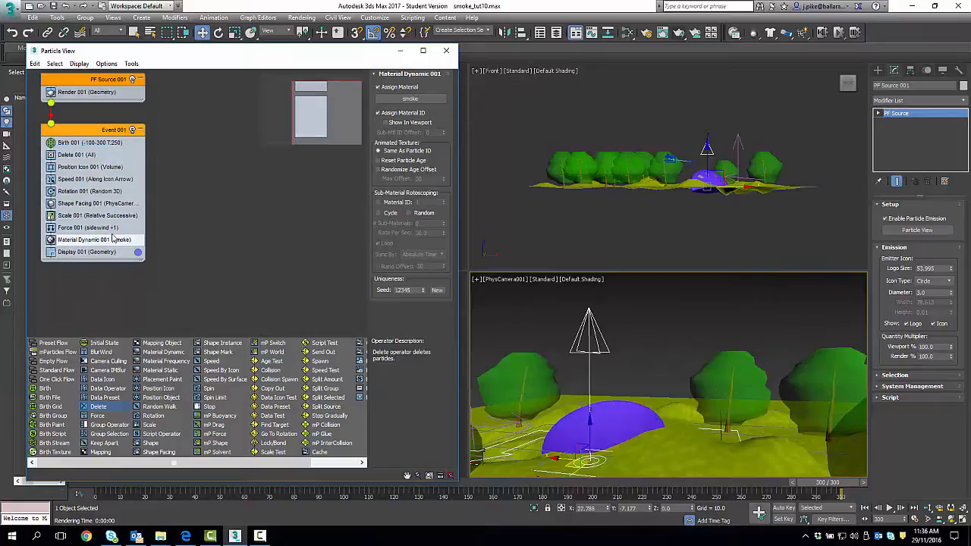
pyautogui.click(67, 156)
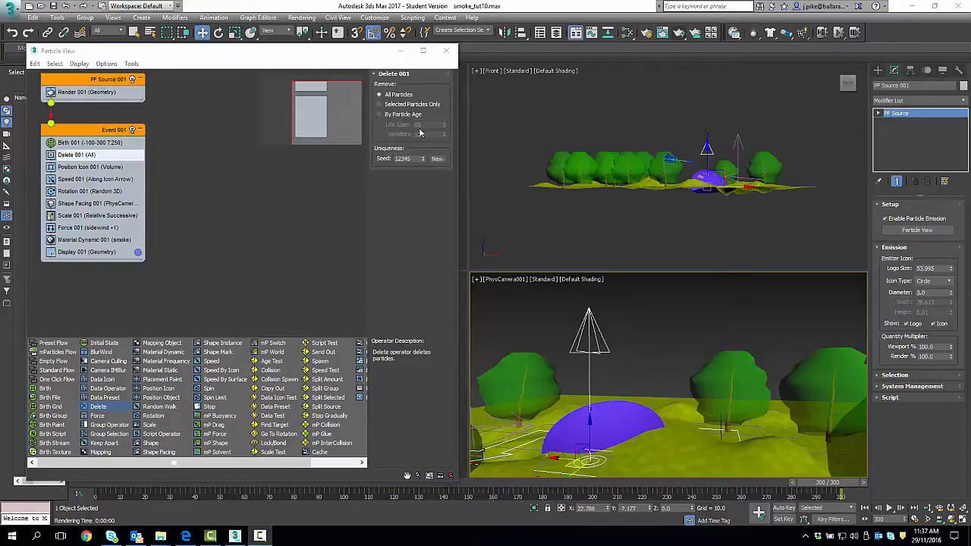
pyautogui.click(379, 115)
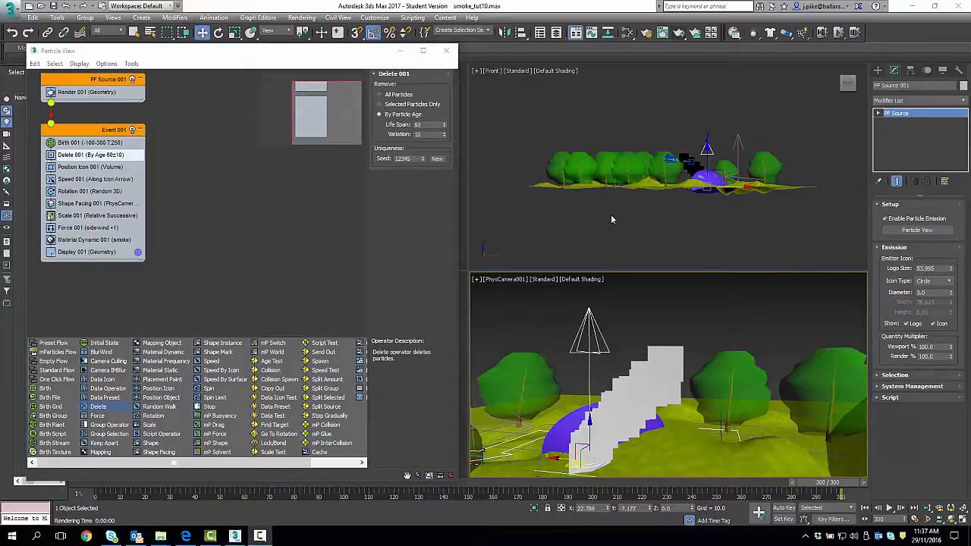
# Step: Set the Delete 001 operator's life span to 350 and its variation to 50
pyautogui.doubleClick(422, 125)
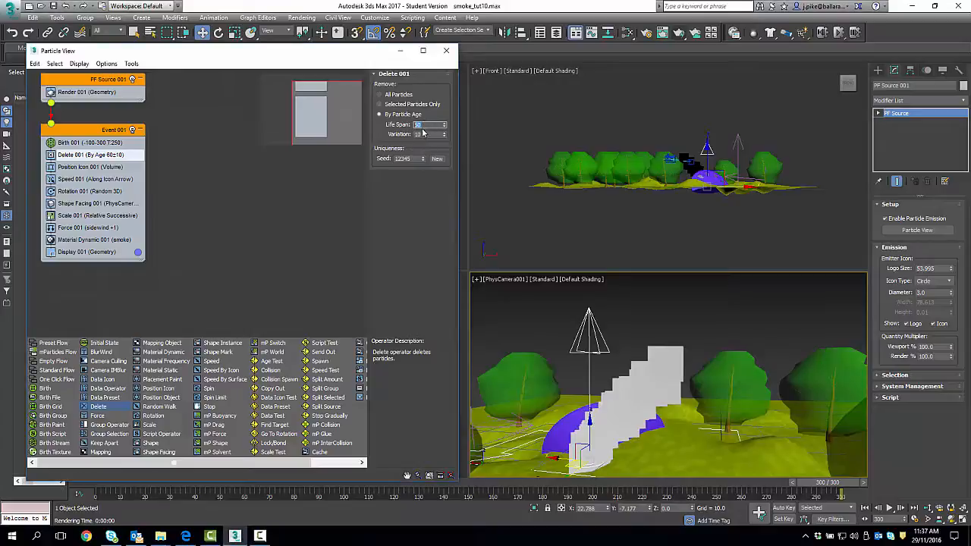
pyautogui.write('35')
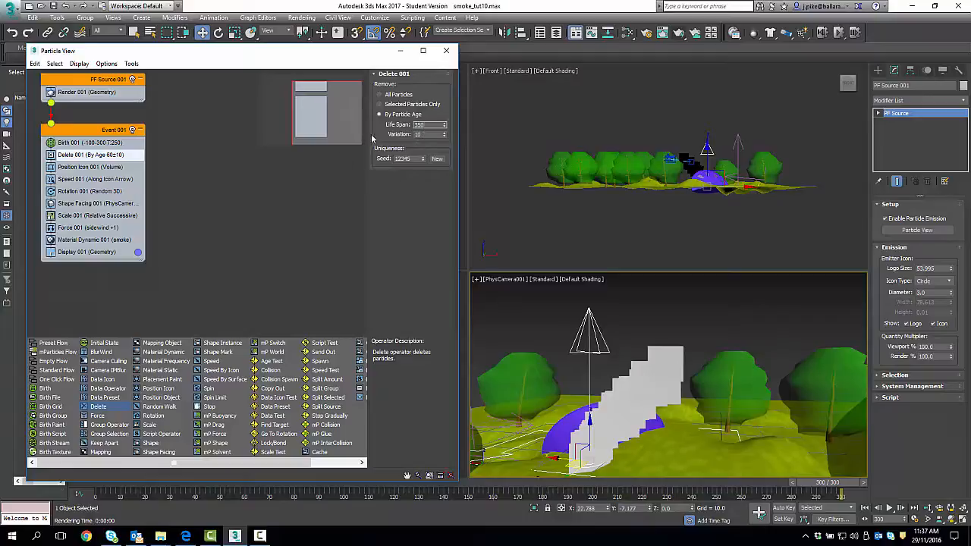
pyautogui.click(418, 134)
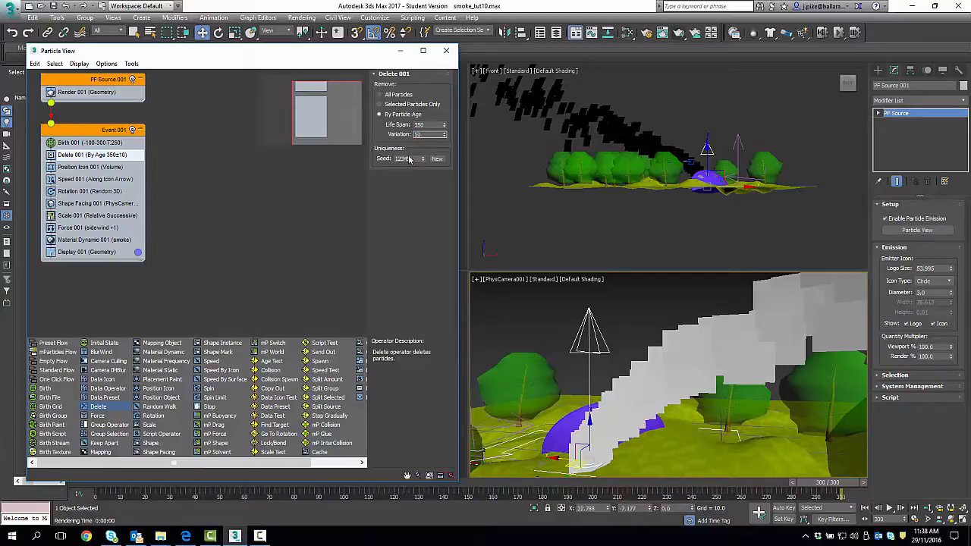
# Step: Render the PhysCamera001 view at frame 300 with the Delete operator in the flow, and close the rendered image
pyautogui.click(432, 126)
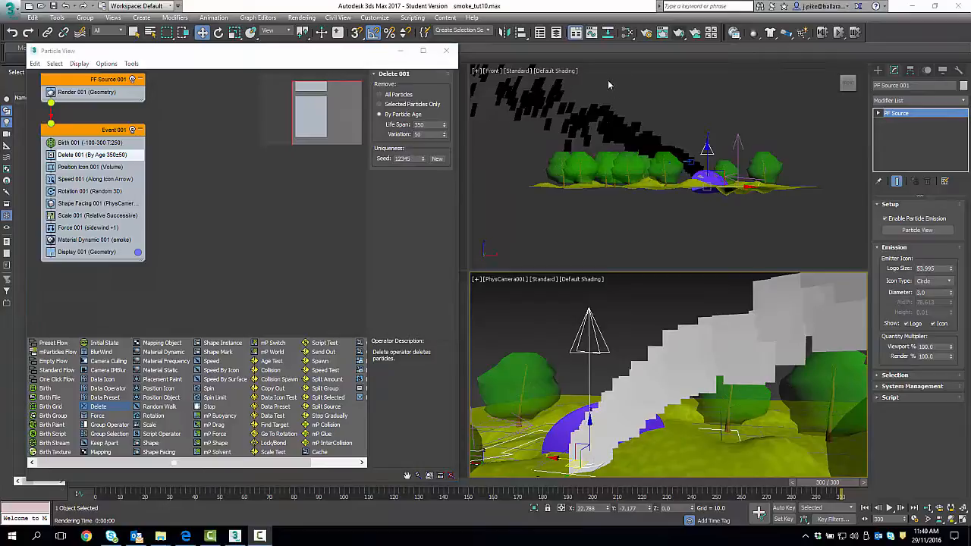
pyautogui.click(679, 32)
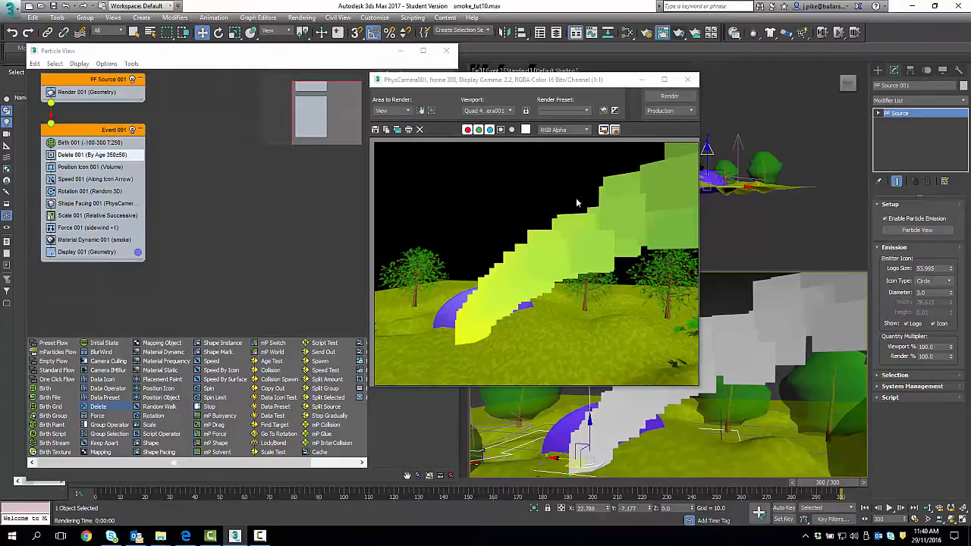
pyautogui.click(688, 80)
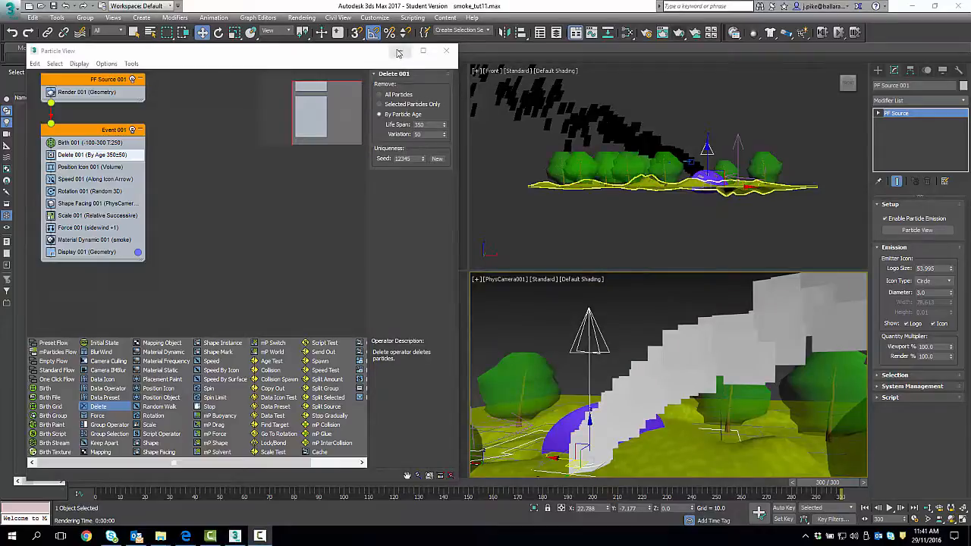
# Step: Close Particle View and open the Slate Material Editor maximised, with the Particle Age map and smoke material nodes enlarged
pyautogui.click(446, 50)
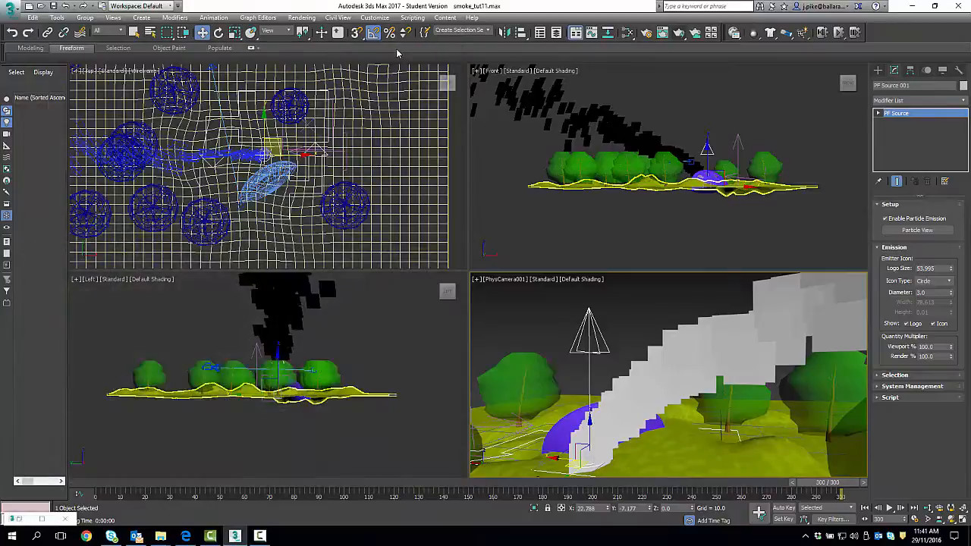
pyautogui.click(627, 33)
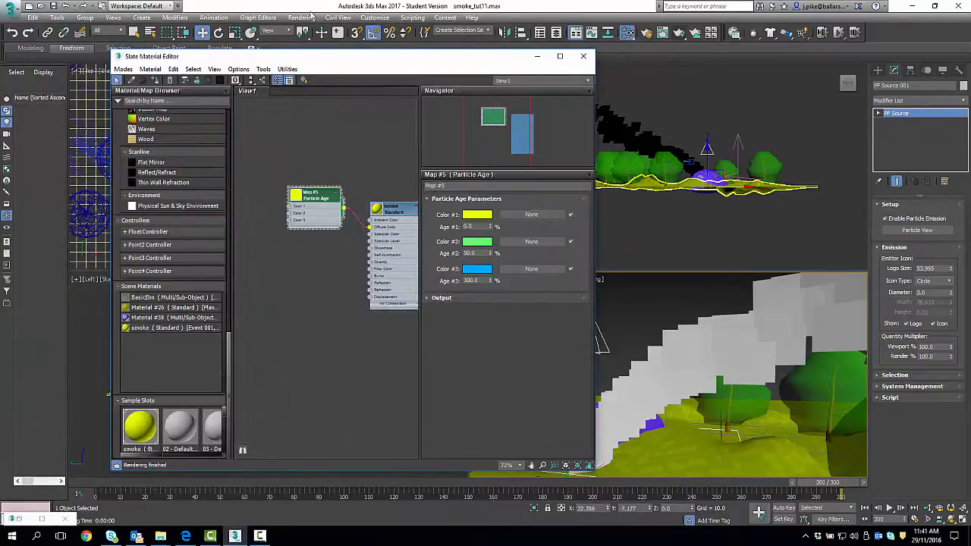
pyautogui.moveTo(346, 60); pyautogui.dragTo(255, 47)
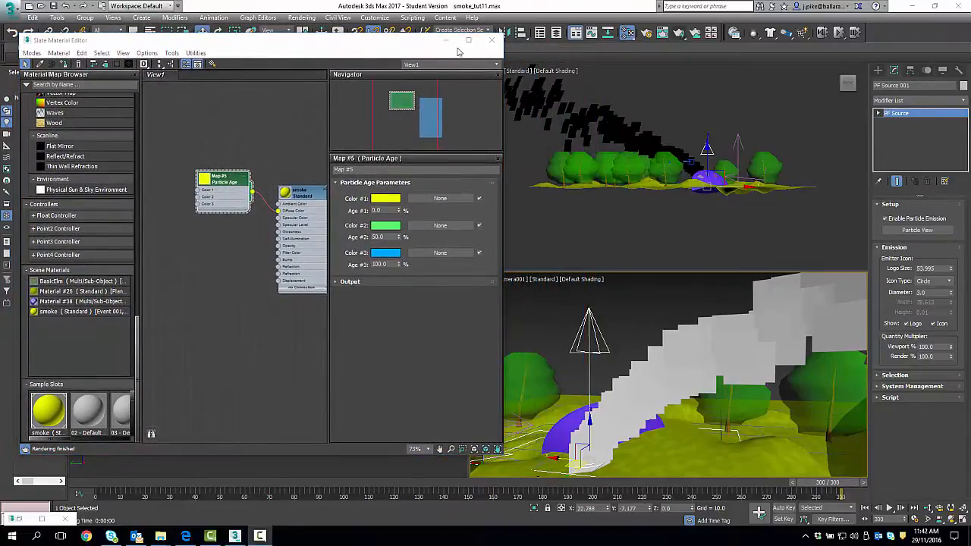
pyautogui.click(468, 40)
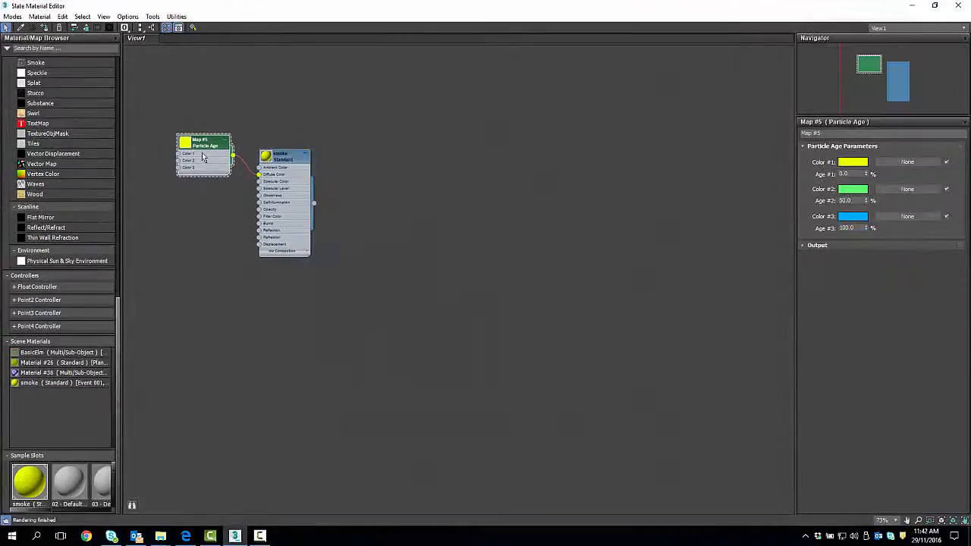
pyautogui.scroll(1, 240, 180)
pyautogui.moveTo(240, 180); pyautogui.dragTo(326, 261, button='middle')
pyautogui.scroll(2, 307, 220)
pyautogui.moveTo(307, 220); pyautogui.dragTo(457, 162, button='middle')
pyautogui.scroll(1, 376, 296)
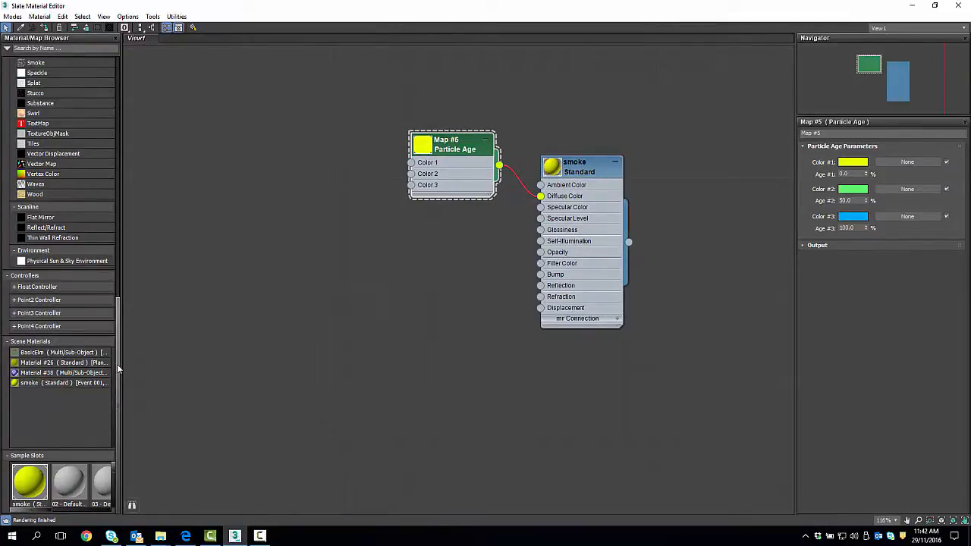
# Step: Add a Smoke map to the node view, place it beside the Particle Age map and connect it to Color 1
pyautogui.moveTo(118, 369); pyautogui.dragTo(125, 244)
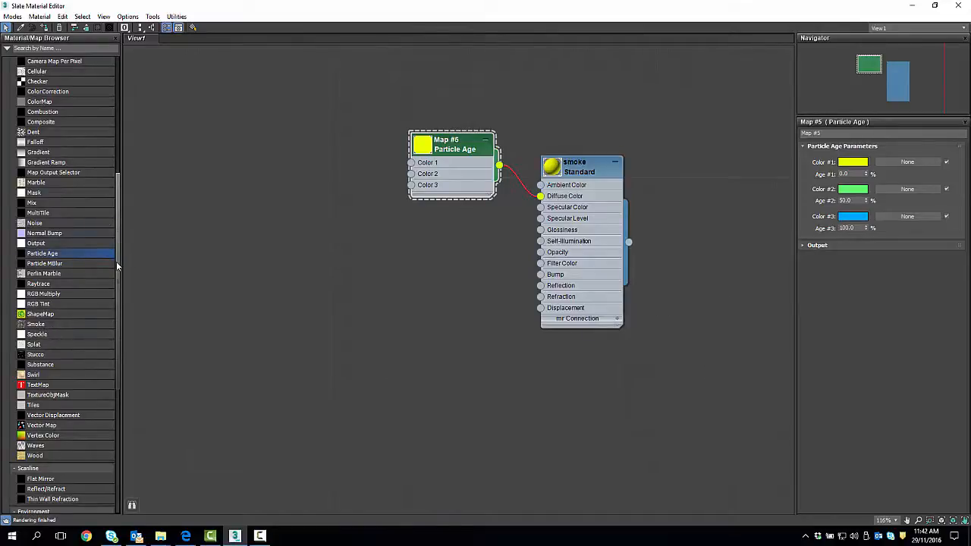
pyautogui.moveTo(116, 261)
pyautogui.mouseDown()
pyautogui.moveTo(117, 287)
pyautogui.moveTo(119, 275)
pyautogui.mouseUp()
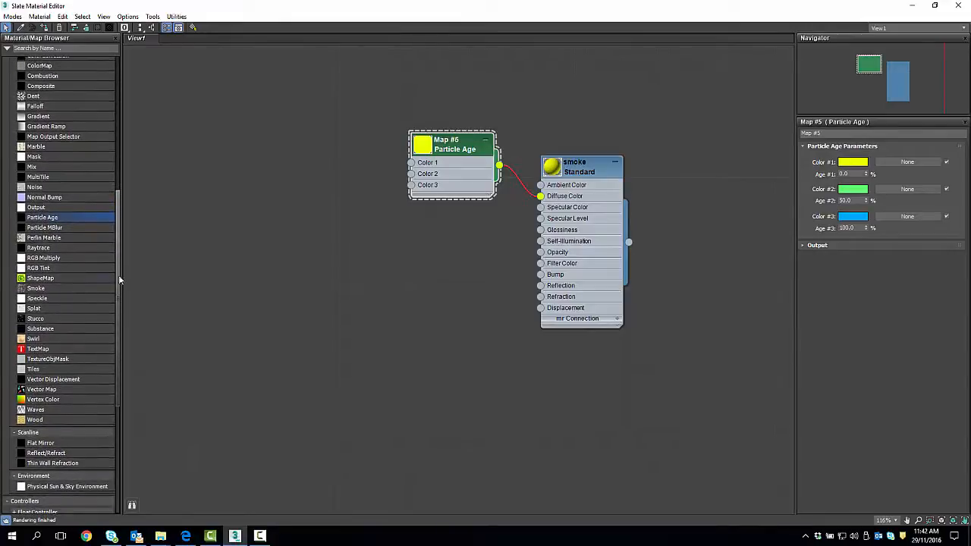
pyautogui.click(35, 289)
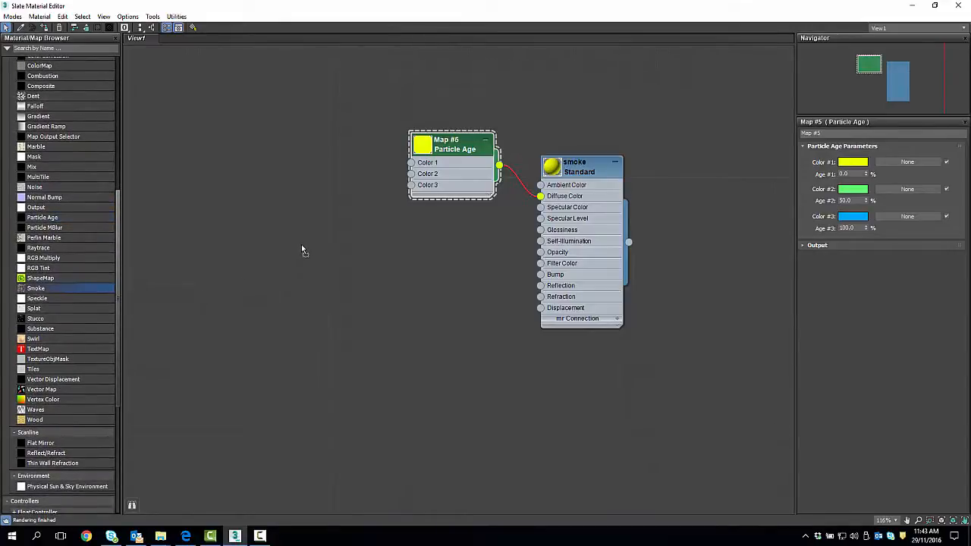
pyautogui.moveTo(302, 239); pyautogui.dragTo(301, 244)
pyautogui.scroll(1, 304, 254)
pyautogui.scroll(3, 303, 250)
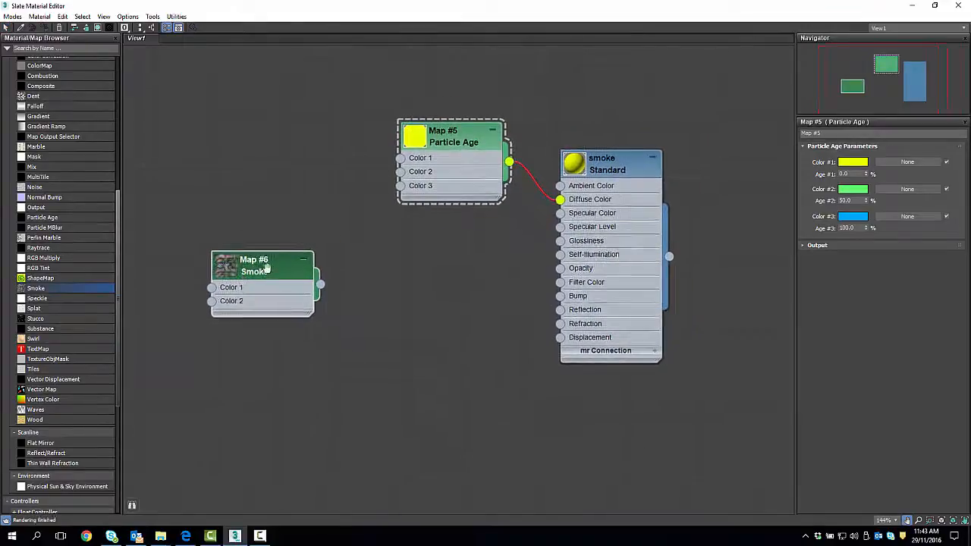
pyautogui.doubleClick(286, 236)
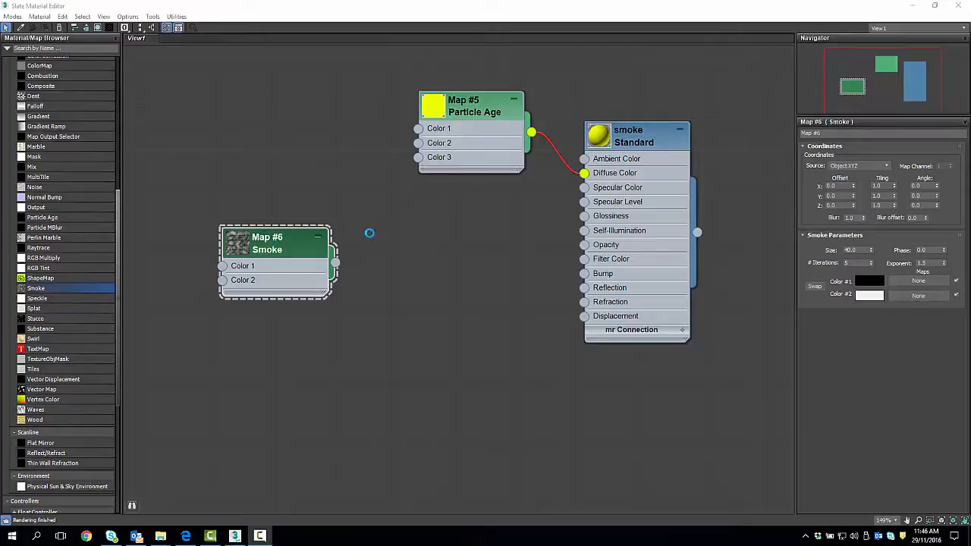
pyautogui.moveTo(270, 237); pyautogui.dragTo(254, 101)
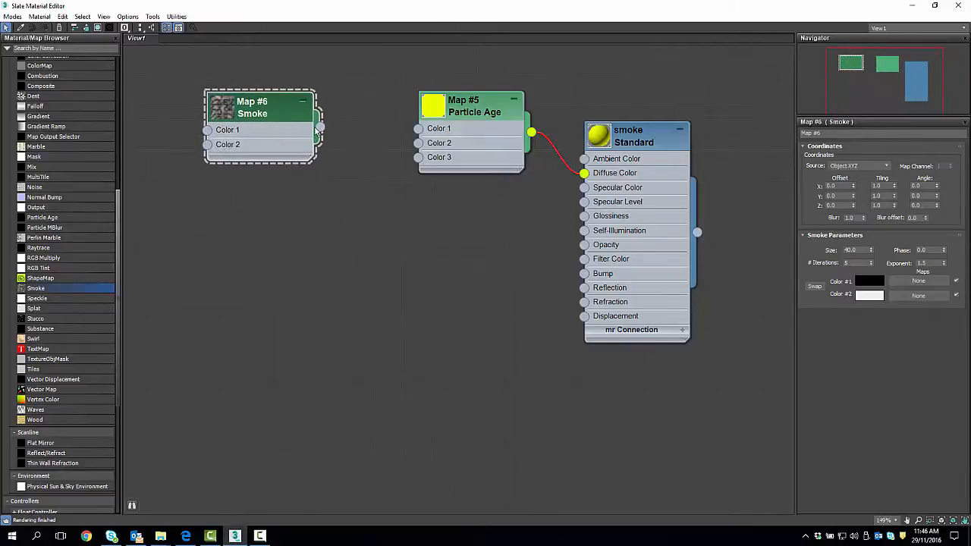
pyautogui.moveTo(318, 128); pyautogui.dragTo(418, 129)
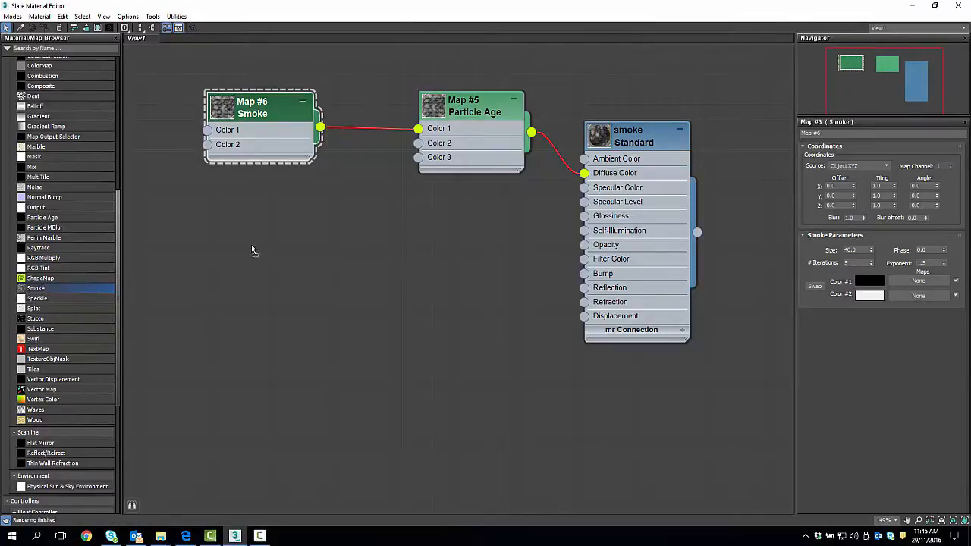
# Step: Add two more Smoke maps below the first and connect them to Color 2 and Color 3 of the Particle Age map
pyautogui.moveTo(252, 249); pyautogui.dragTo(262, 211)
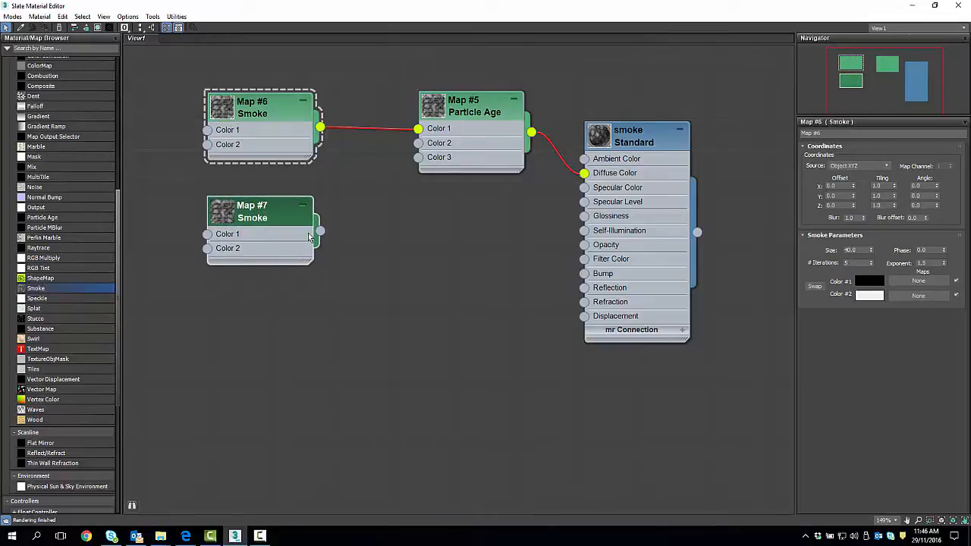
pyautogui.moveTo(320, 232); pyautogui.dragTo(417, 143)
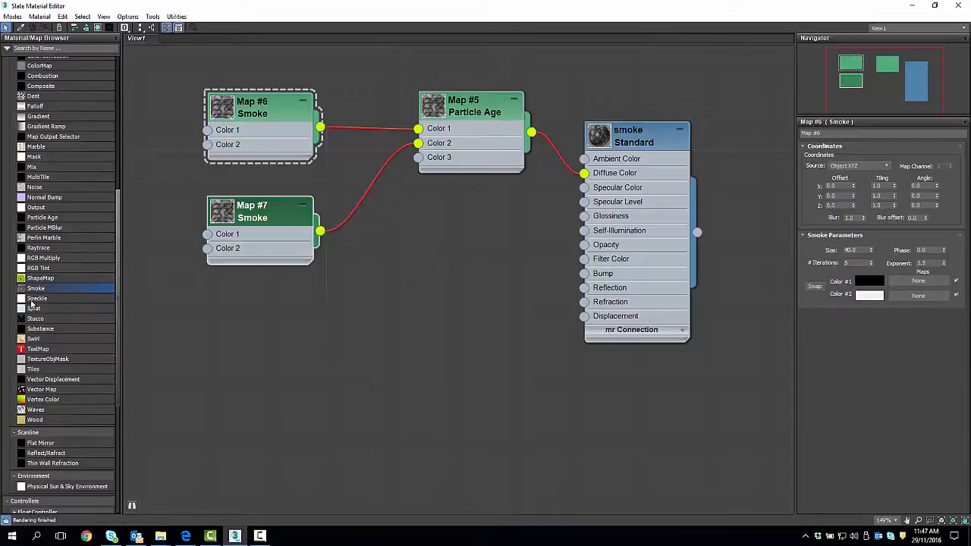
pyautogui.moveTo(26, 291); pyautogui.dragTo(235, 330)
pyautogui.moveTo(290, 351); pyautogui.dragTo(418, 157)
pyautogui.moveTo(489, 95); pyautogui.dragTo(489, 125)
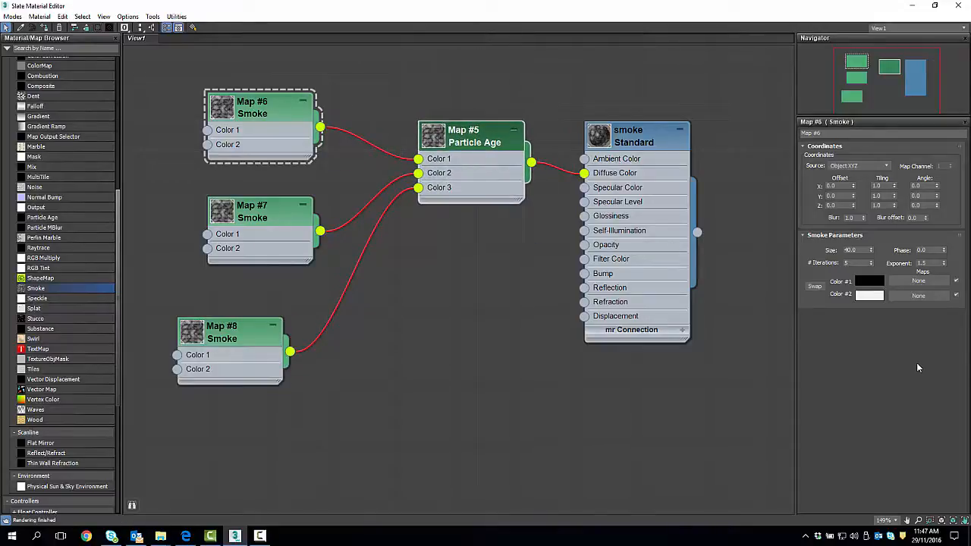
# Step: Restore the material editor to a smaller window and render the PhysCamera001 view at frame 248
pyautogui.press('F9')
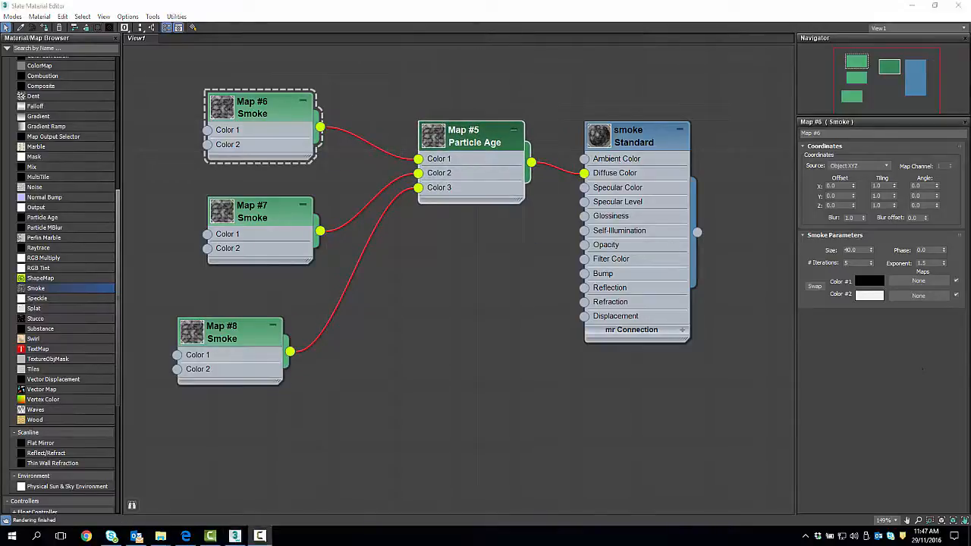
pyautogui.click(934, 6)
pyautogui.moveTo(394, 50); pyautogui.dragTo(329, 42)
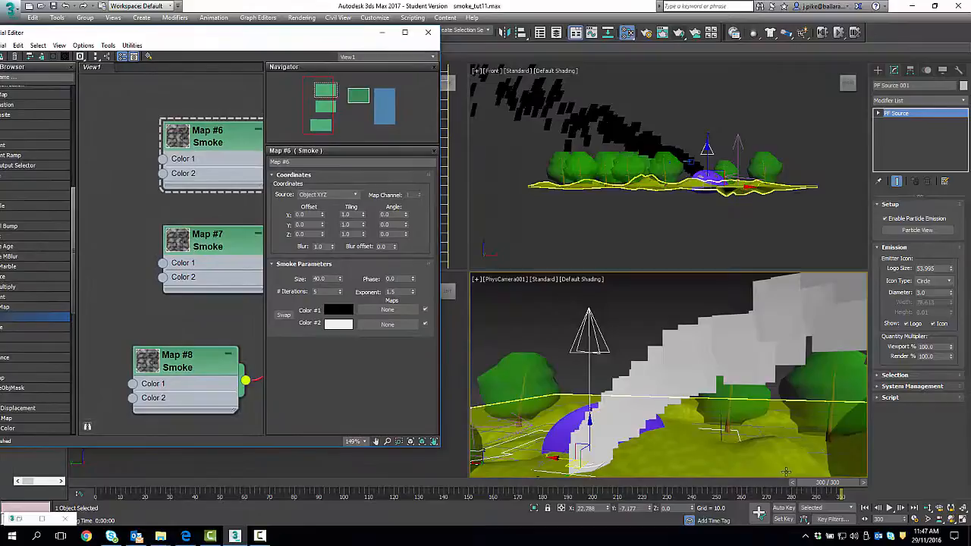
pyautogui.moveTo(819, 488); pyautogui.dragTo(713, 498)
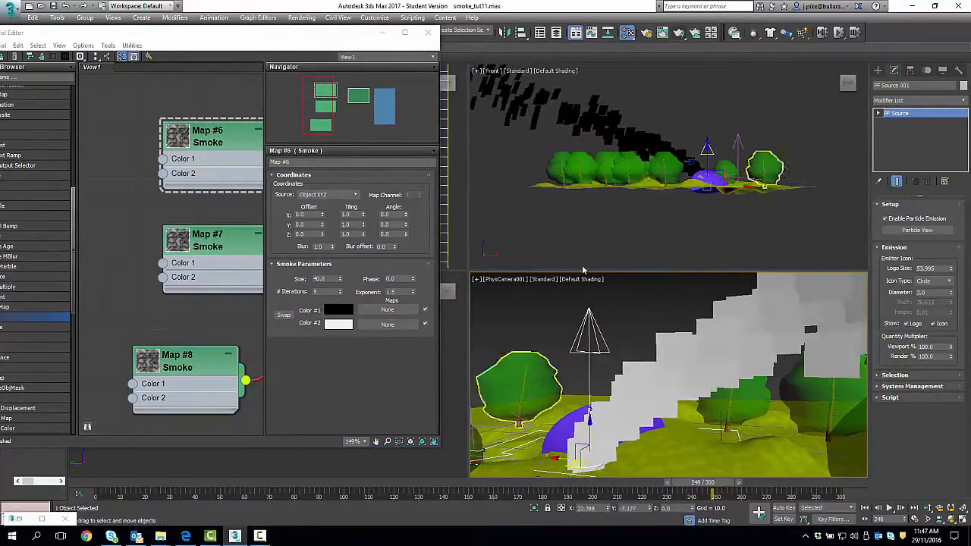
pyautogui.click(686, 33)
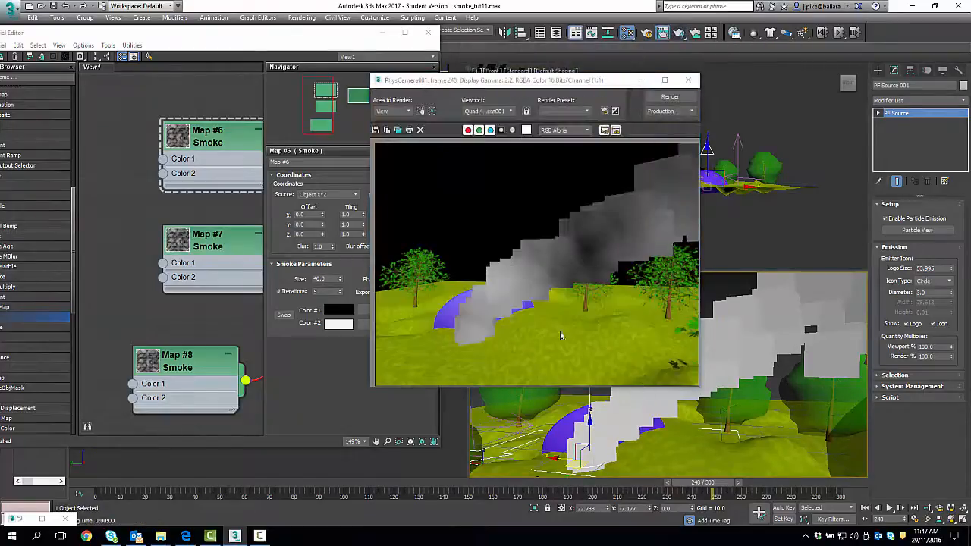
# Step: Render the PhysCamera001 view again at frame 272 and close the rendered image
pyautogui.moveTo(554, 80); pyautogui.dragTo(699, 93)
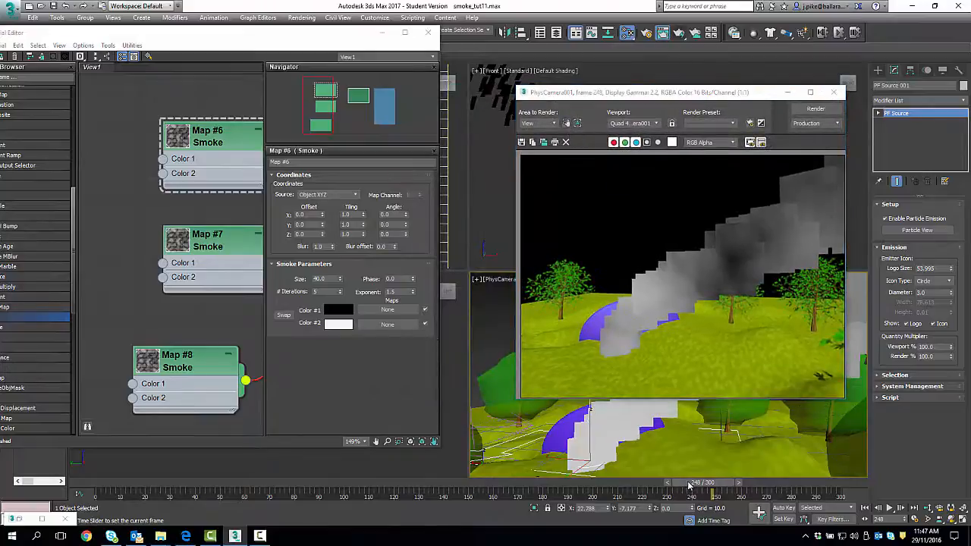
pyautogui.moveTo(687, 483); pyautogui.dragTo(746, 476)
pyautogui.click(815, 109)
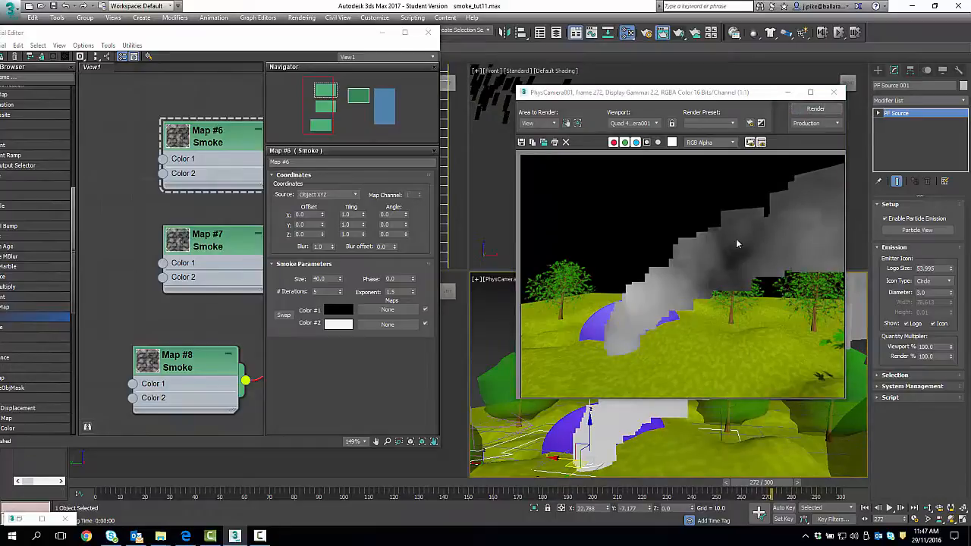
pyautogui.click(834, 93)
# Step: Review how the Smoke maps feed the smoke material, and check the result in another render of frame 272
pyautogui.scroll(-5, 184, 217)
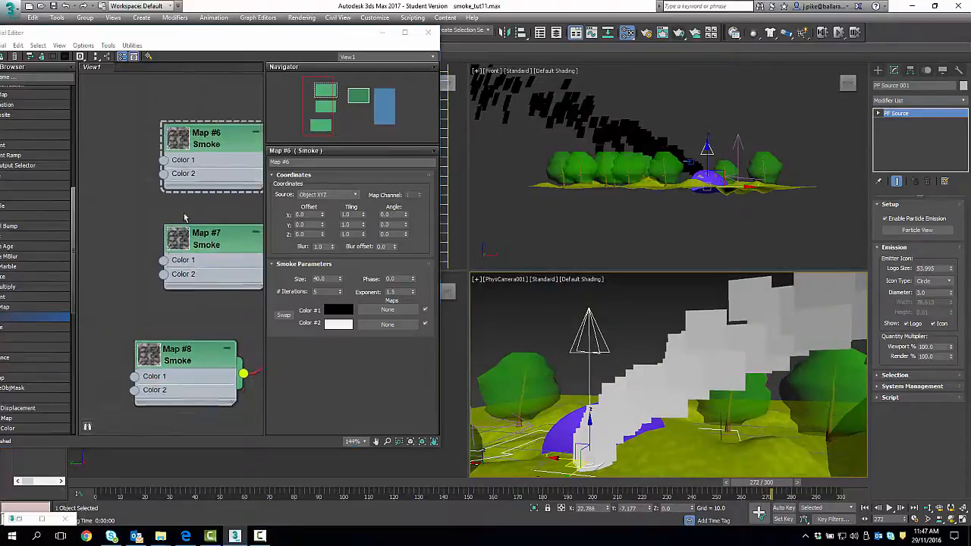
pyautogui.moveTo(184, 217); pyautogui.dragTo(103, 209, button='middle')
pyautogui.moveTo(210, 180); pyautogui.dragTo(121, 150, button='middle')
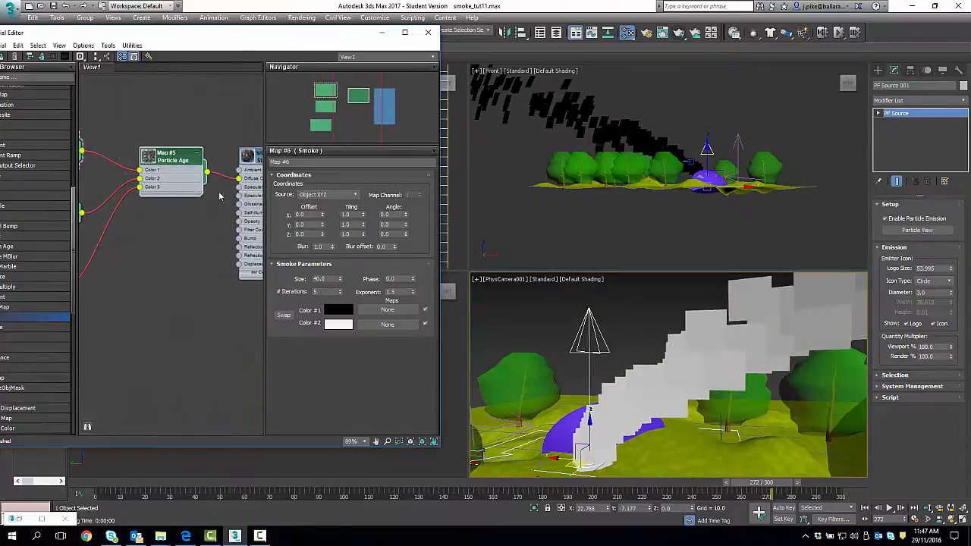
pyautogui.scroll(-3, 219, 195)
pyautogui.moveTo(219, 198); pyautogui.dragTo(175, 183, button='middle')
pyautogui.scroll(-2, 188, 218)
pyautogui.scroll(1, 176, 182)
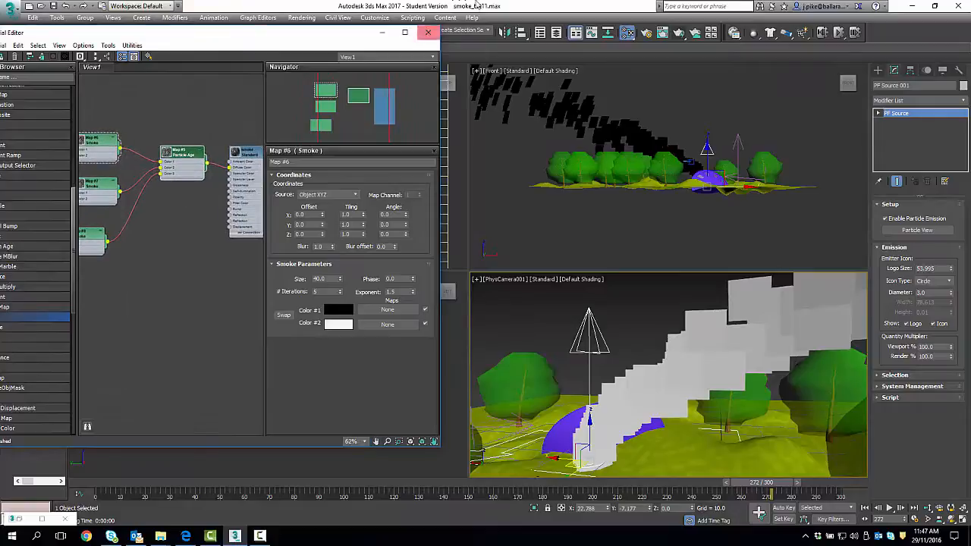
pyautogui.click(662, 32)
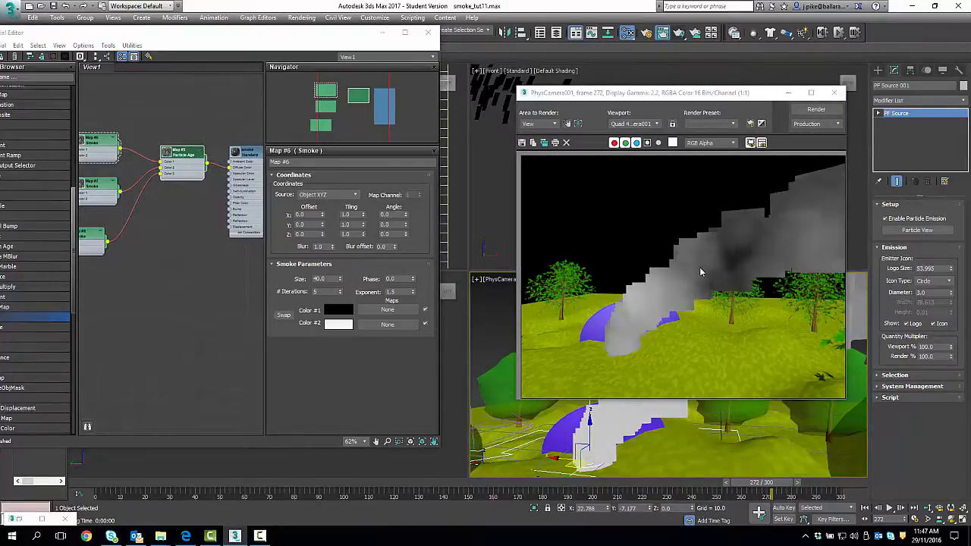
pyautogui.click(834, 95)
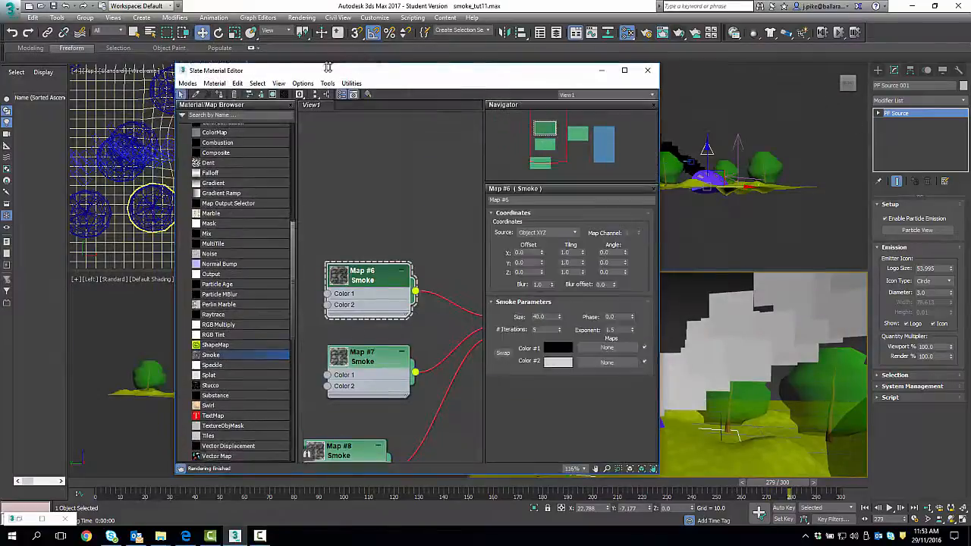
# Step: Close the Slate Material Editor, render the PhysCamera001 view at frame 279 and close the rendered image
pyautogui.moveTo(386, 70); pyautogui.dragTo(361, 97)
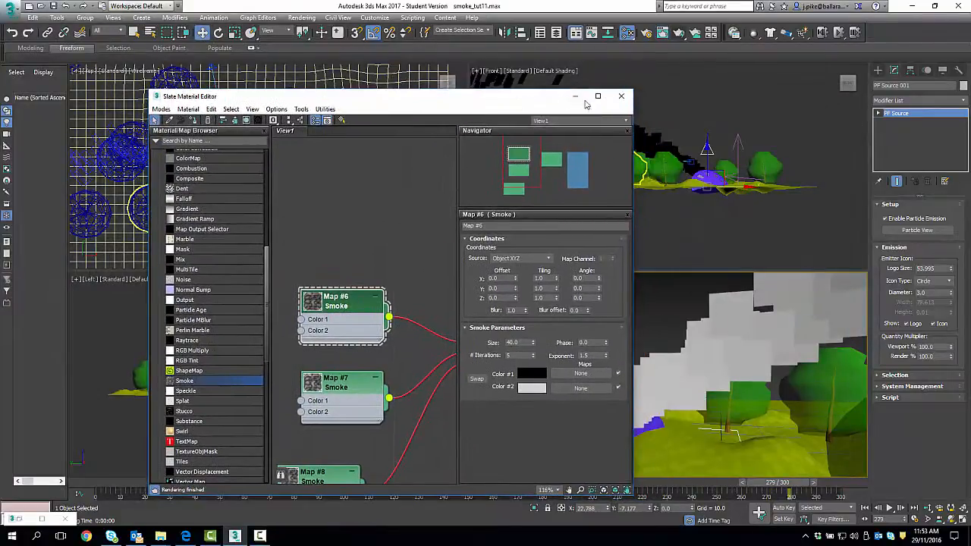
pyautogui.click(621, 96)
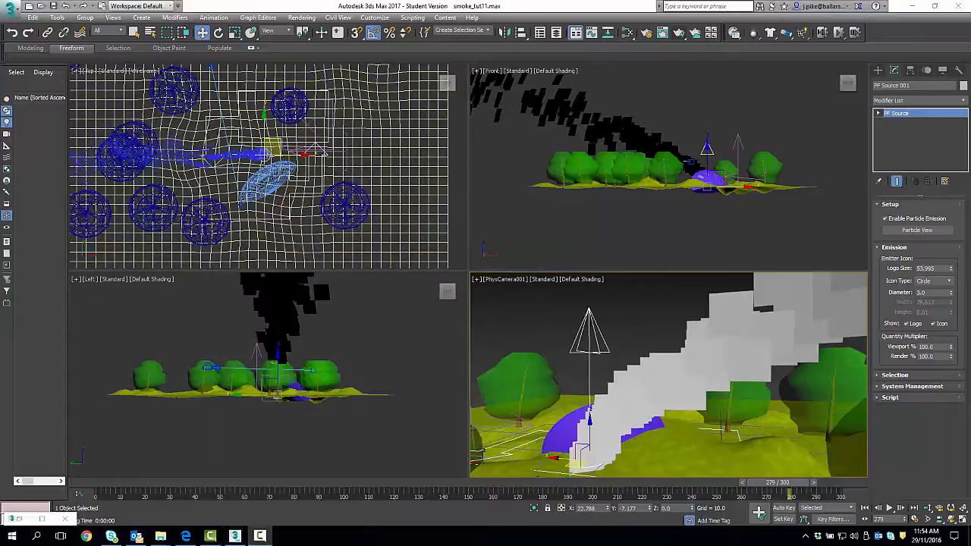
pyautogui.click(680, 33)
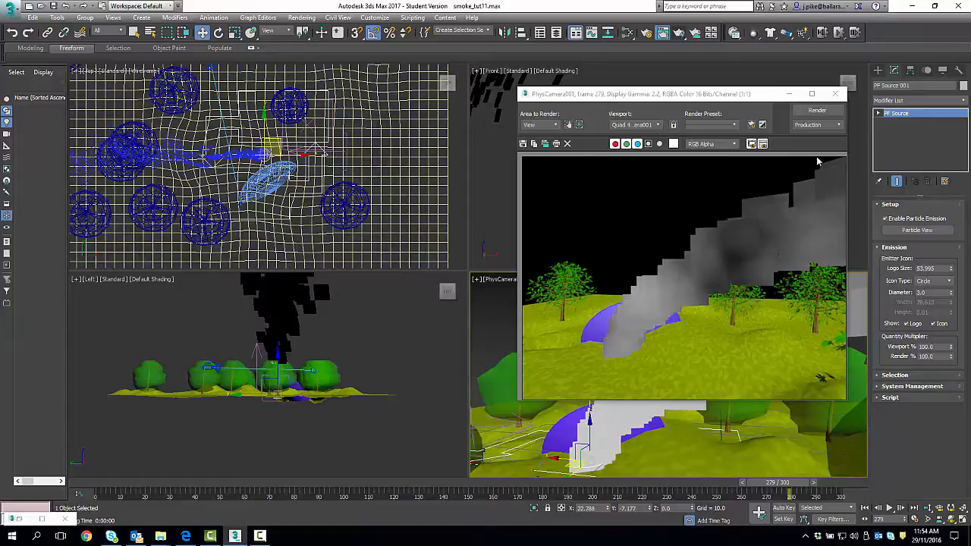
pyautogui.click(836, 95)
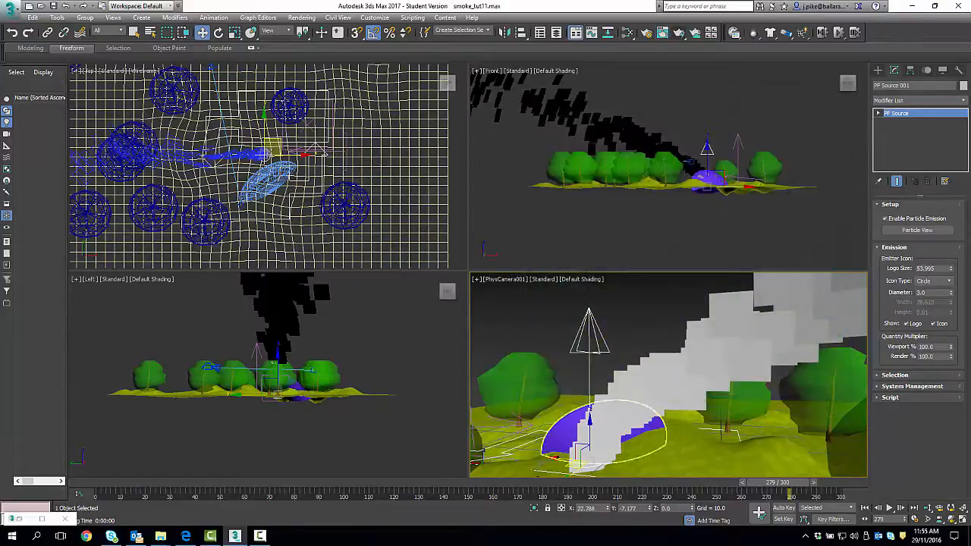
# Step: Reopen the Slate Material Editor and maximise it to show the smoke material's node tree
pyautogui.press('m')
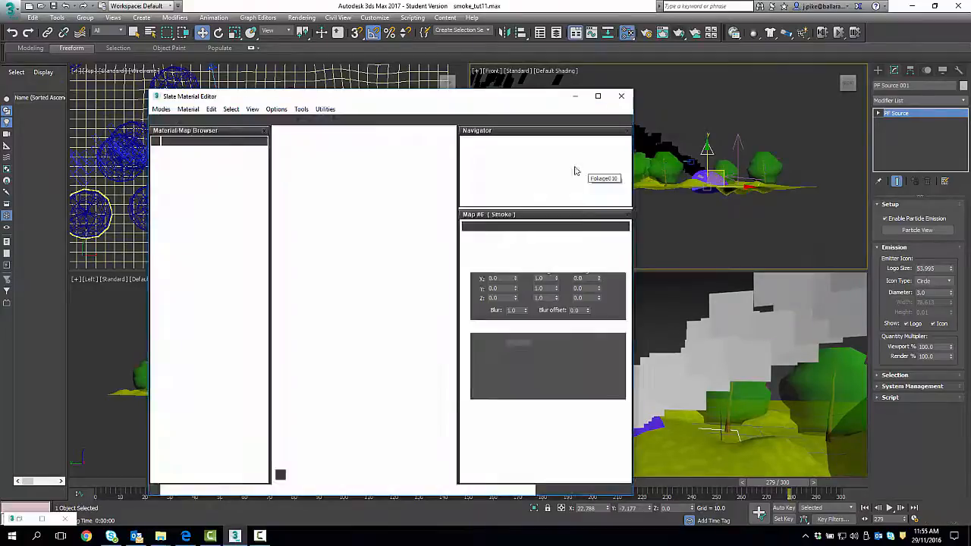
pyautogui.moveTo(480, 90); pyautogui.dragTo(598, 0)
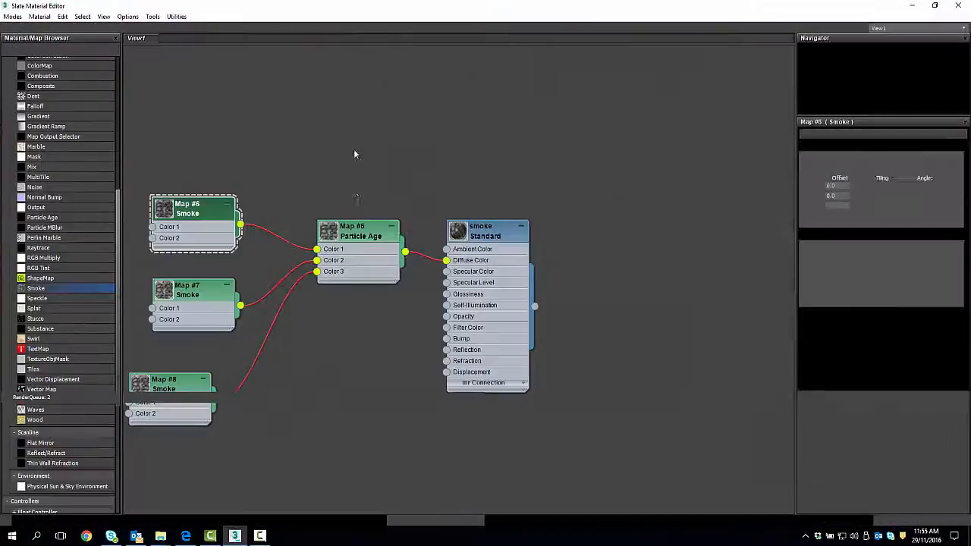
# Step: Add a second Particle Age map below the existing nodes and connect it to the smoke material's Opacity
pyautogui.scroll(-3, 363, 306)
pyautogui.moveTo(411, 212); pyautogui.dragTo(385, 226, button='middle')
pyautogui.scroll(1, 387, 237)
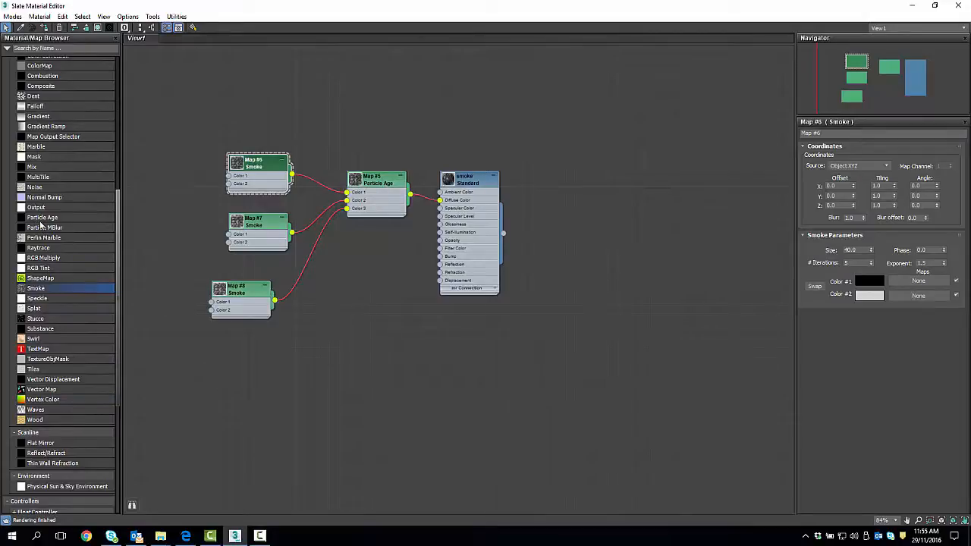
pyautogui.moveTo(36, 219); pyautogui.dragTo(371, 382)
pyautogui.moveTo(373, 332); pyautogui.dragTo(375, 334)
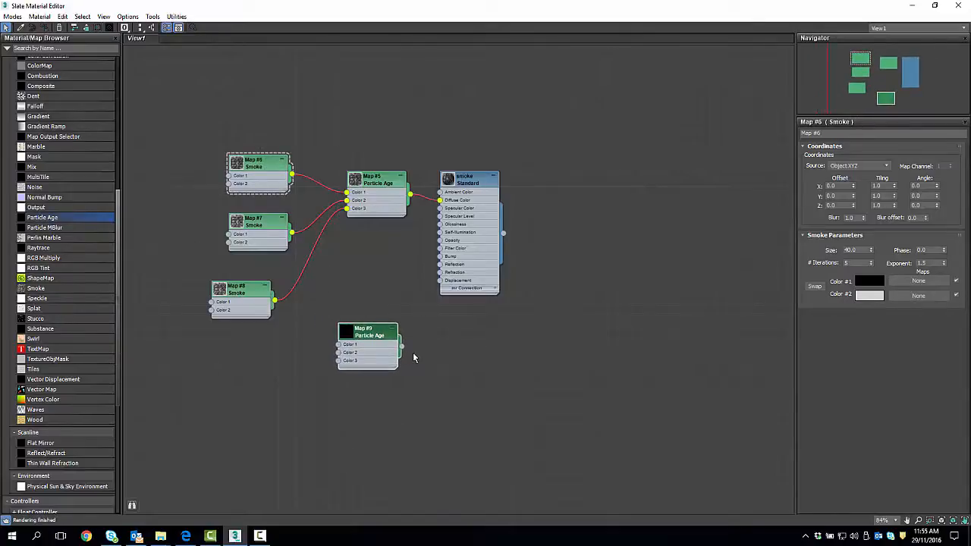
pyautogui.moveTo(440, 310); pyautogui.dragTo(440, 244)
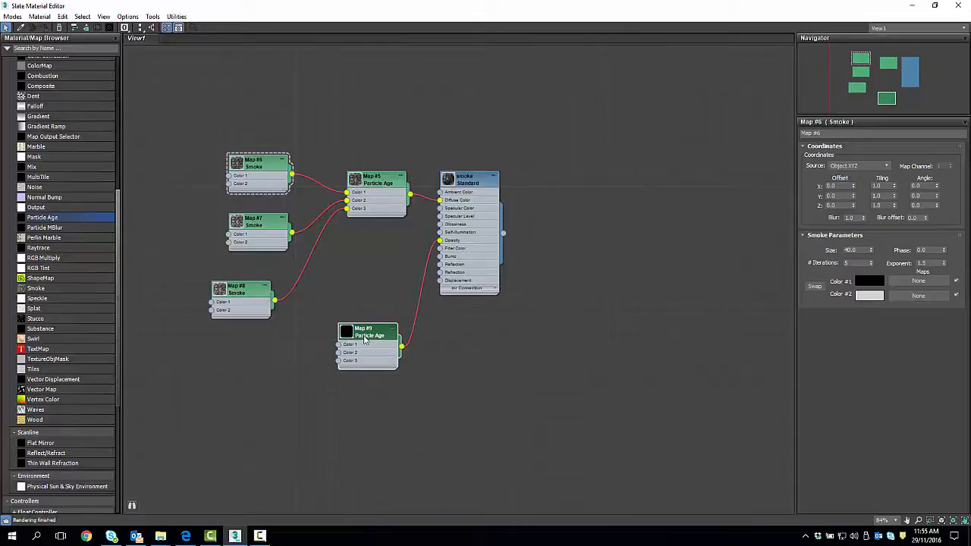
# Step: Tidy the node layout by placing the third Smoke map under the second and the opacity Particle Age map below them
pyautogui.moveTo(363, 324); pyautogui.dragTo(287, 375)
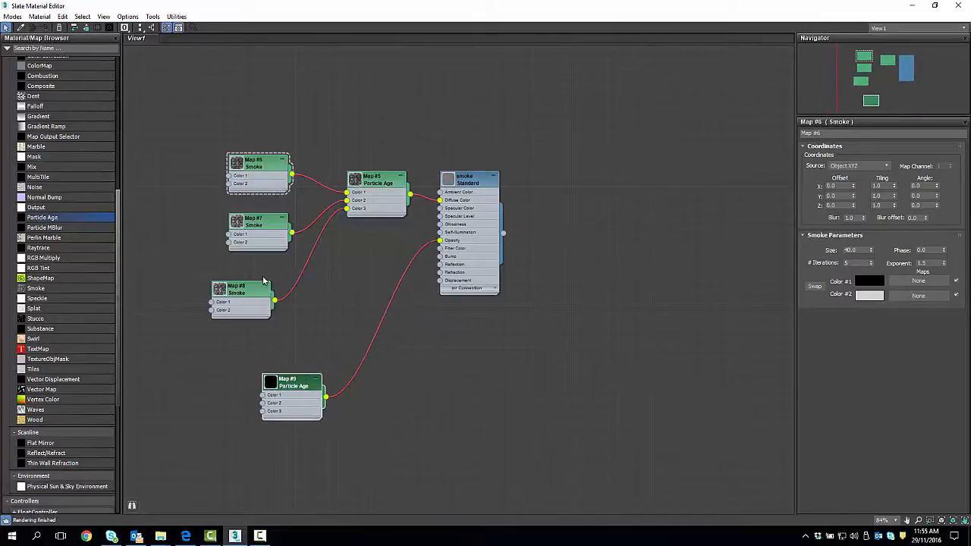
pyautogui.moveTo(248, 295); pyautogui.dragTo(264, 269)
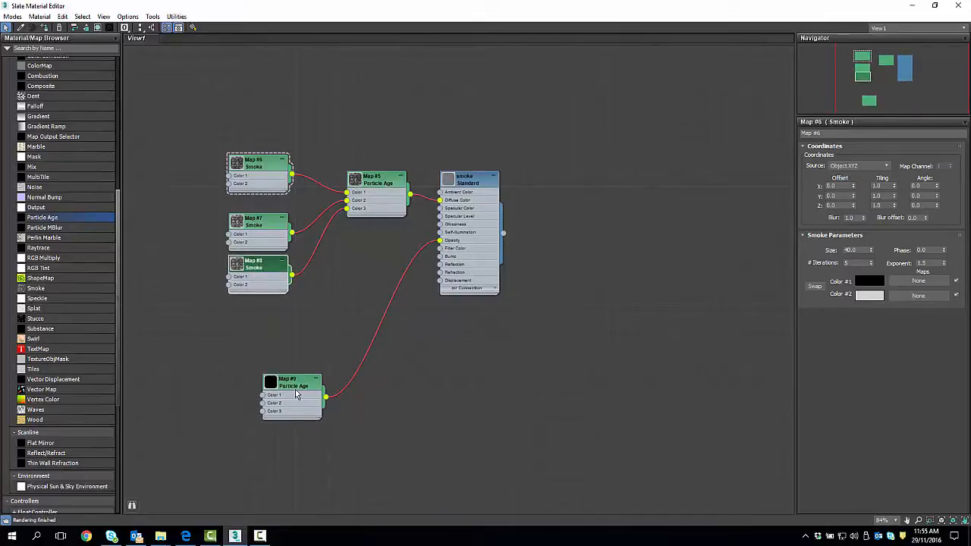
pyautogui.moveTo(298, 393); pyautogui.dragTo(298, 338)
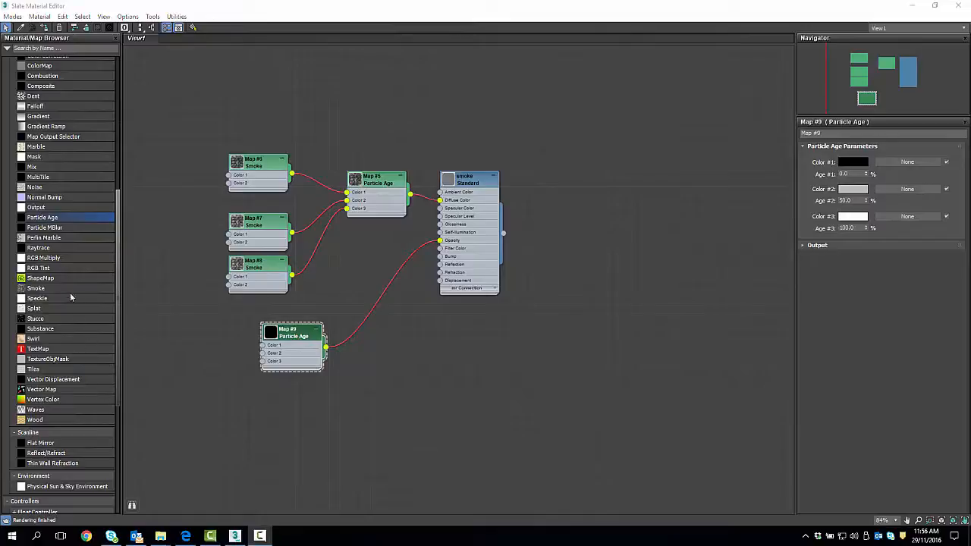
# Step: Add a Gradient map and connect it to Color 1 of the opacity Particle Age map
pyautogui.click(23, 116)
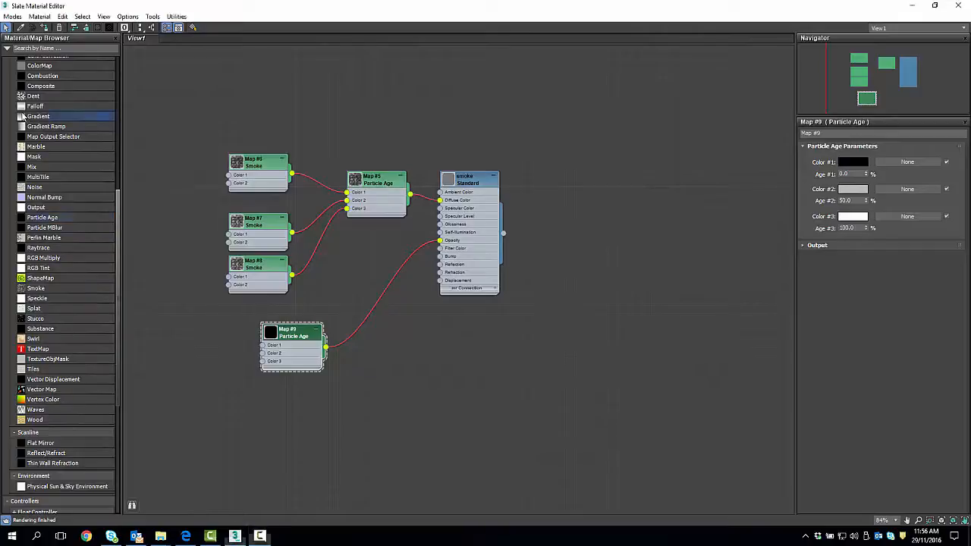
pyautogui.click(185, 354)
pyautogui.moveTo(307, 331); pyautogui.dragTo(349, 330)
pyautogui.moveTo(233, 380); pyautogui.dragTo(305, 346)
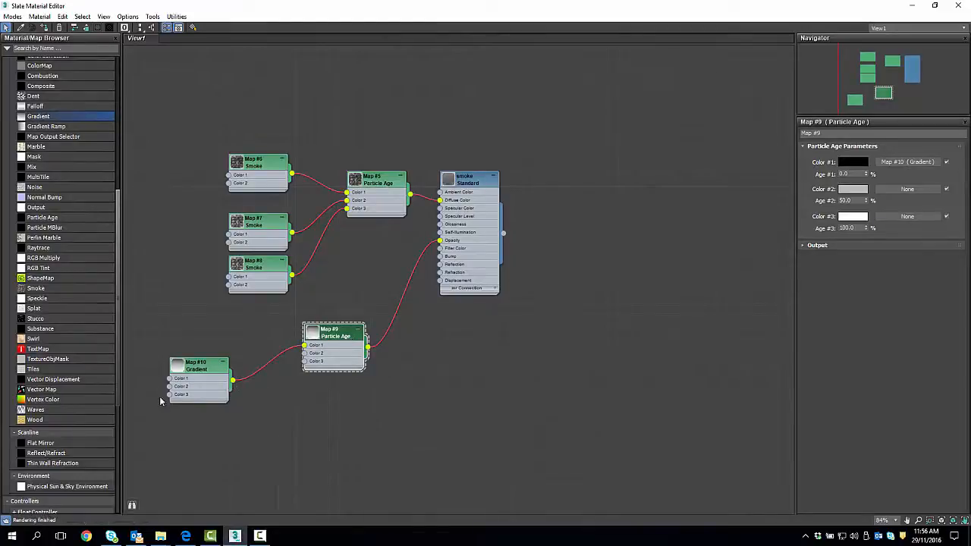
# Step: Open the Gradient map's parameters and shrink the Slate Material Editor to a window that leaves the camera view uncovered
pyautogui.doubleClick(210, 373)
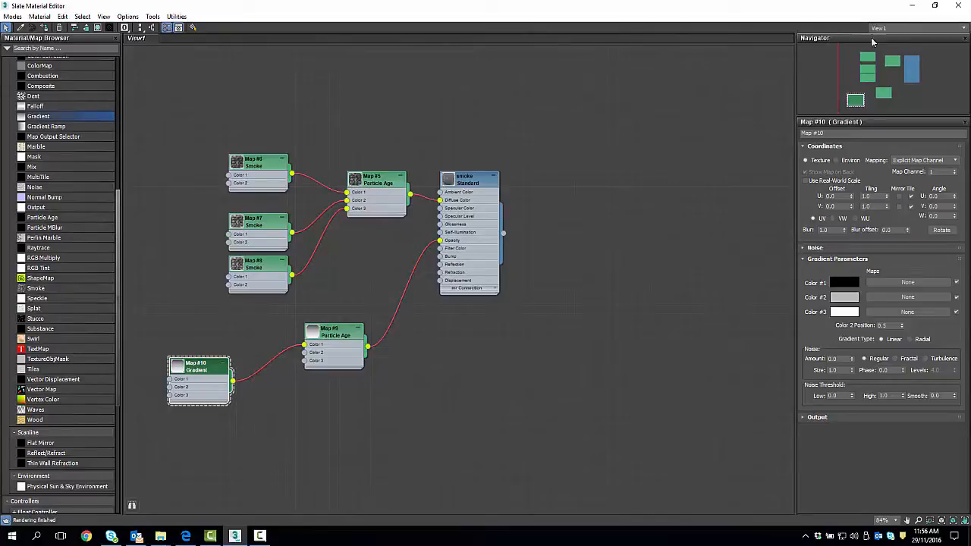
pyautogui.click(934, 5)
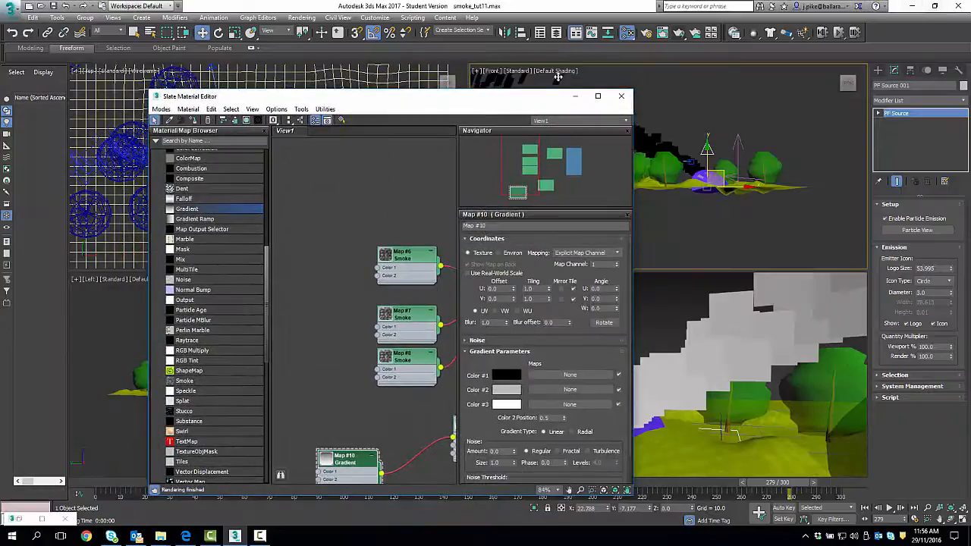
pyautogui.moveTo(472, 102); pyautogui.dragTo(323, 27)
pyautogui.scroll(-1, 239, 324)
pyautogui.moveTo(240, 324); pyautogui.dragTo(150, 285, button='middle')
pyautogui.scroll(-3, 98, 299)
pyautogui.scroll(-1, 156, 219)
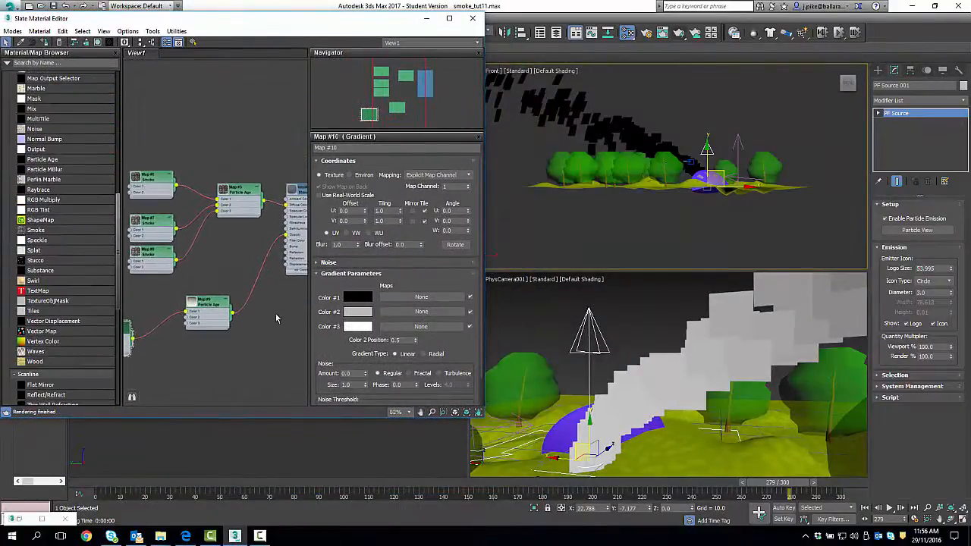
# Step: Set the Gradient map's type to Radial and shift the editor window clear of the viewports
pyautogui.moveTo(276, 314); pyautogui.dragTo(338, 245, button='middle')
pyautogui.scroll(1, 226, 279)
pyautogui.moveTo(226, 279); pyautogui.dragTo(226, 305, button='middle')
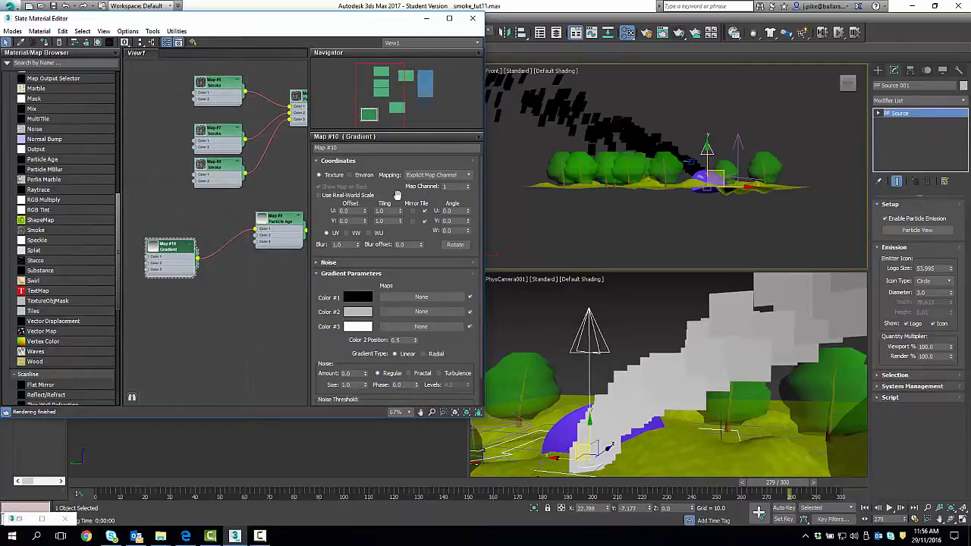
pyautogui.click(424, 354)
pyautogui.moveTo(336, 25); pyautogui.dragTo(320, 22)
# Step: Go to frame 285, render the Front and PhysCamera001 views in turn, and close each rendered image
pyautogui.moveTo(785, 486)
pyautogui.mouseDown()
pyautogui.moveTo(751, 478)
pyautogui.moveTo(774, 479)
pyautogui.mouseUp()
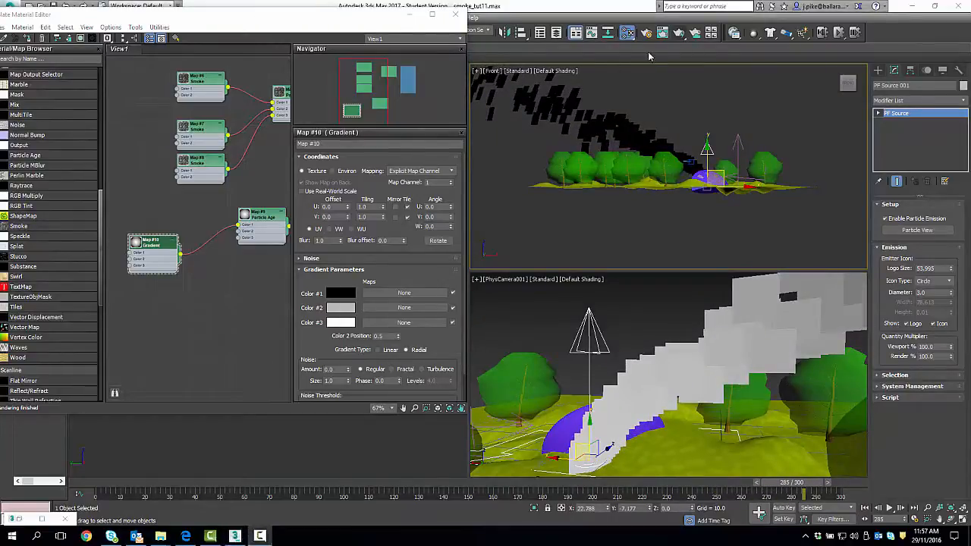
pyautogui.click(680, 32)
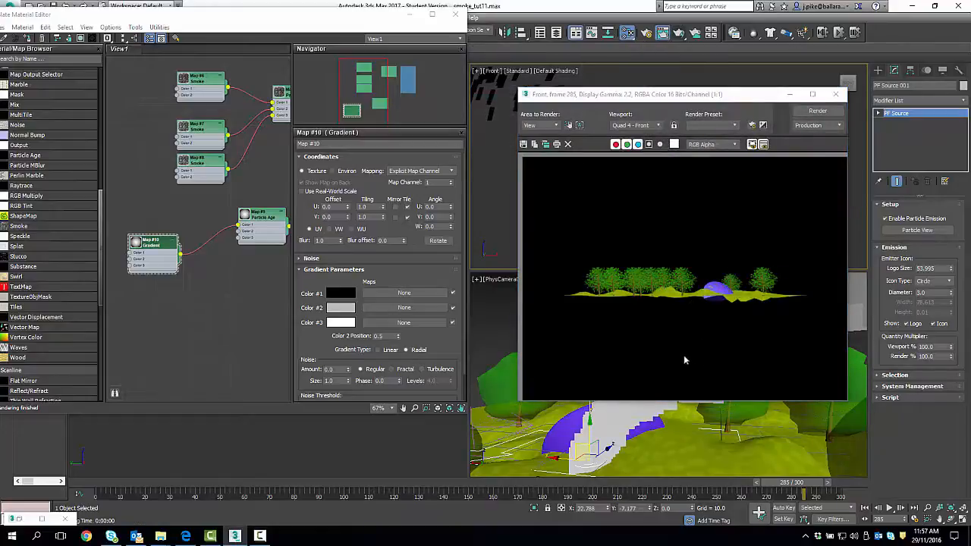
pyautogui.click(835, 94)
pyautogui.click(557, 349)
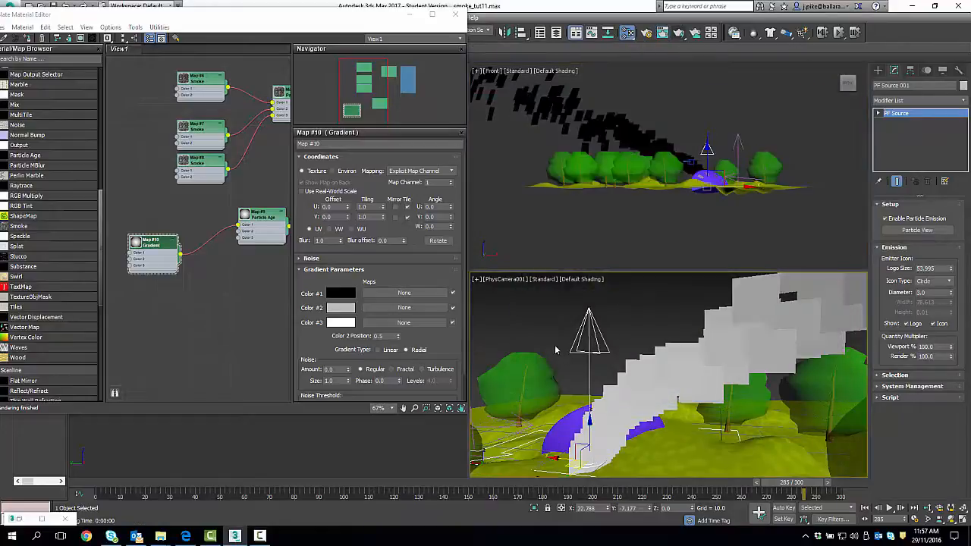
pyautogui.click(680, 33)
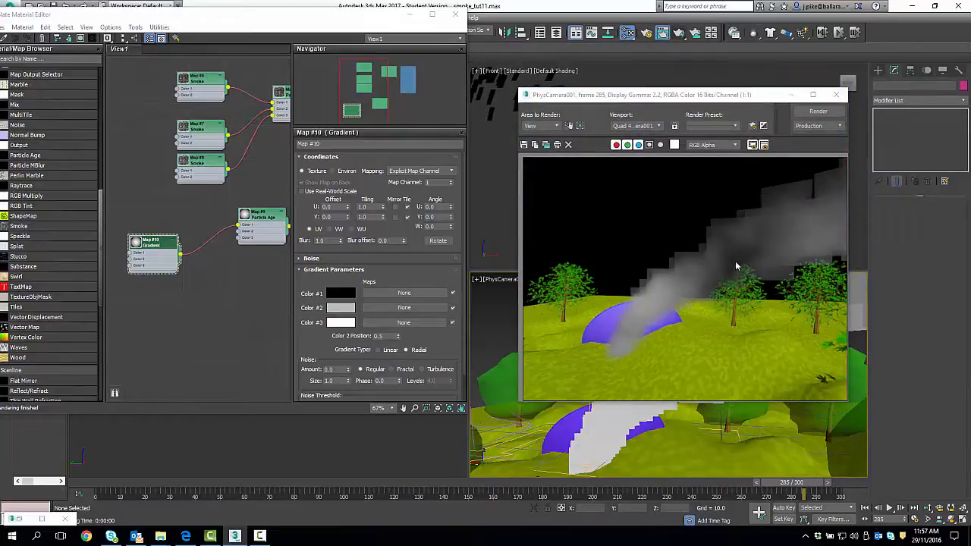
pyautogui.click(836, 94)
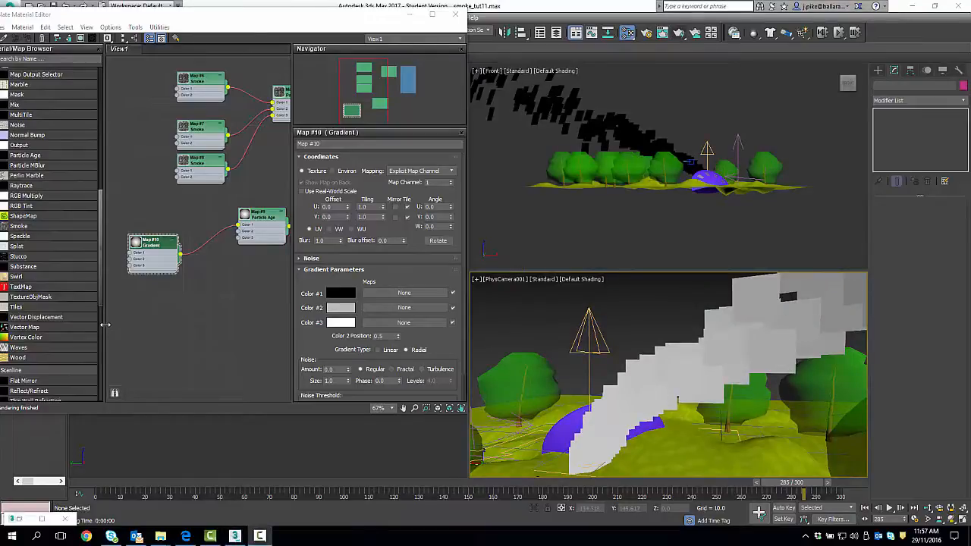
# Step: Set the Gradient map's noise amount to 0.3 and its noise type to Fractal
pyautogui.click(327, 368)
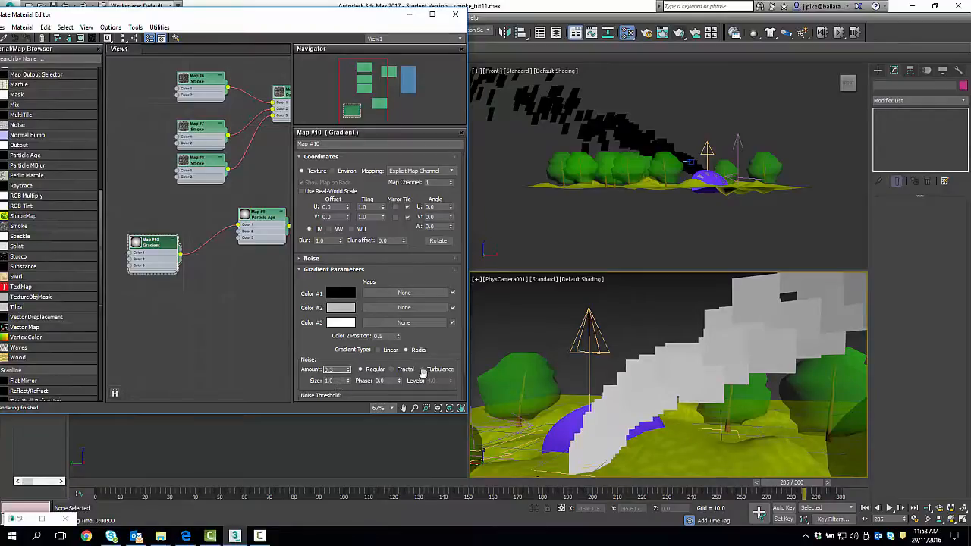
pyautogui.click(343, 378)
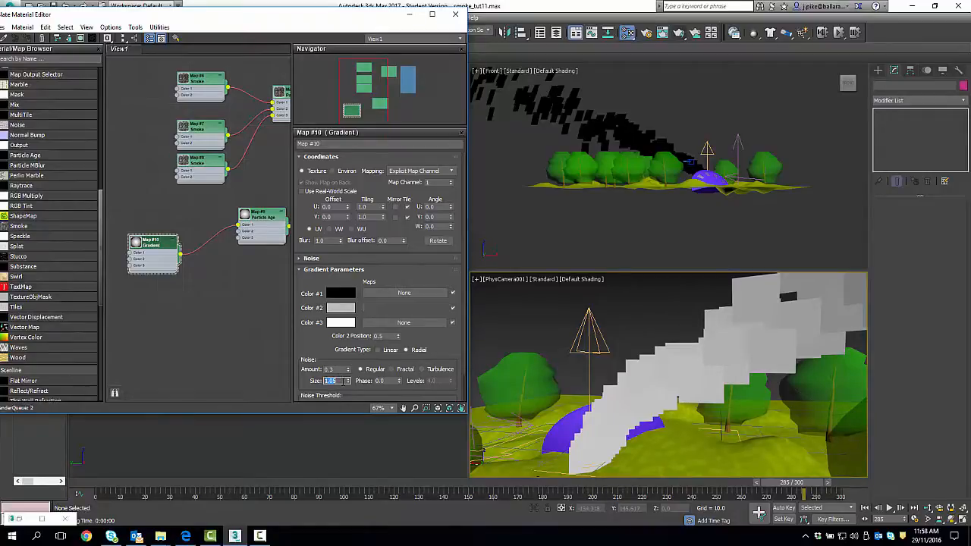
pyautogui.click(345, 381)
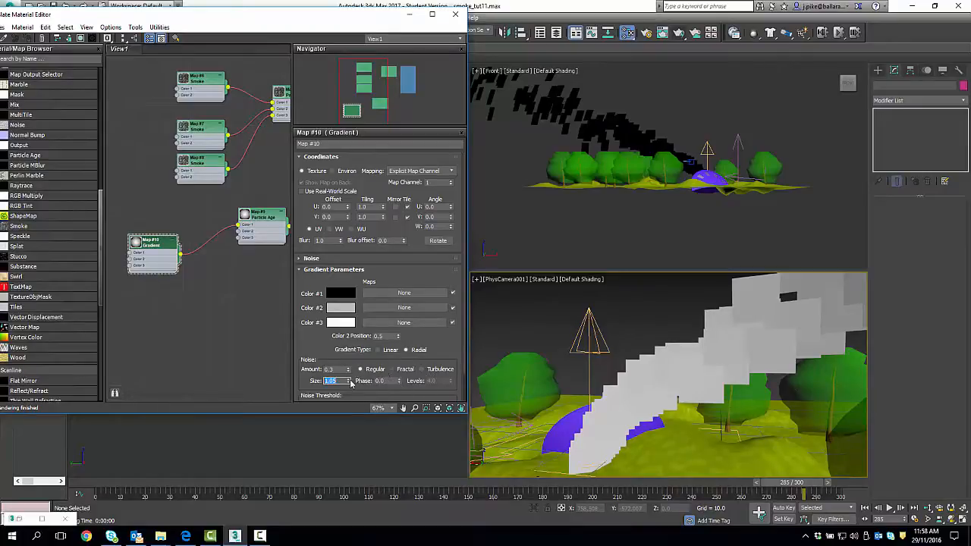
pyautogui.click(394, 369)
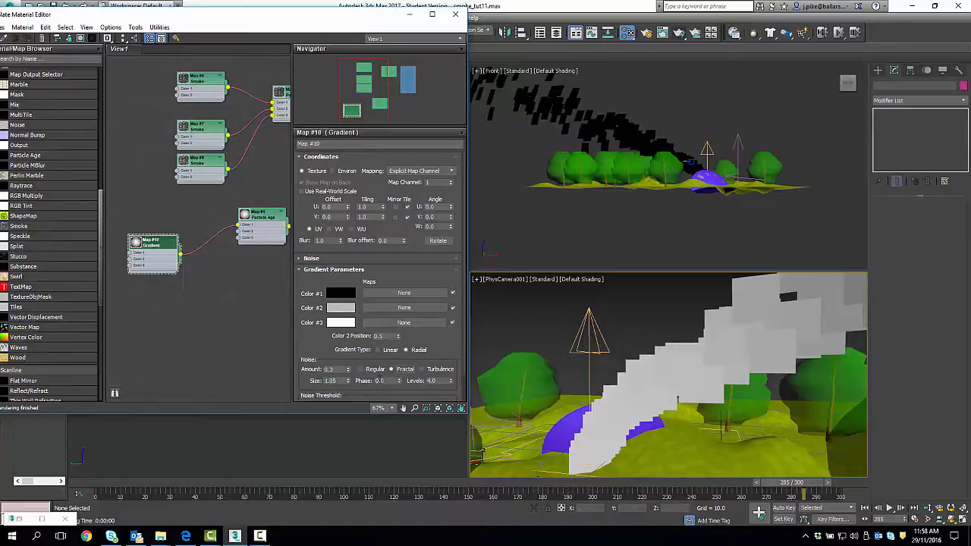
# Step: Set the Gradient's noise levels to 10 and noise size to 5, and check them in a PhysCamera001 render of frame 285
pyautogui.doubleClick(438, 382)
pyautogui.write('10')
pyautogui.press('Return')
pyautogui.doubleClick(330, 380)
pyautogui.press('Return')
pyautogui.click(679, 32)
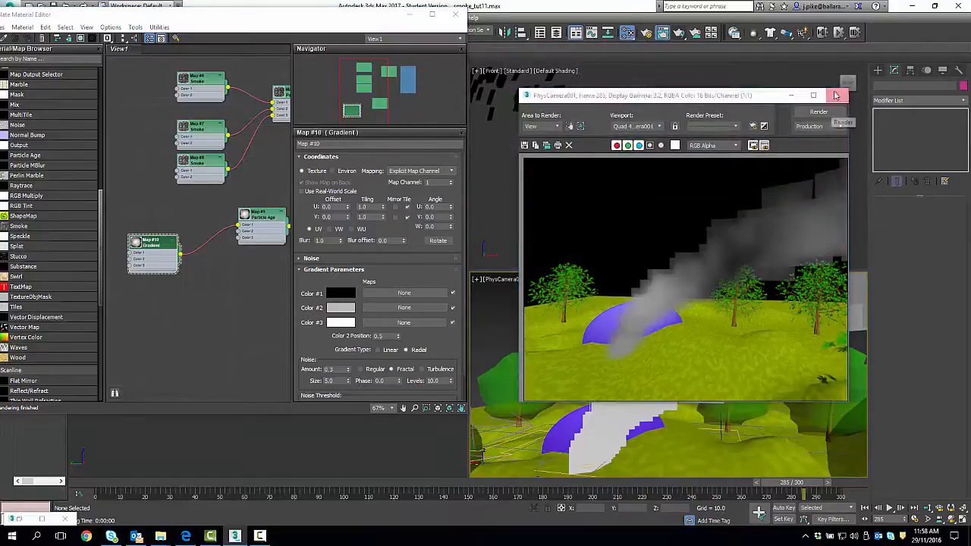
pyautogui.click(837, 95)
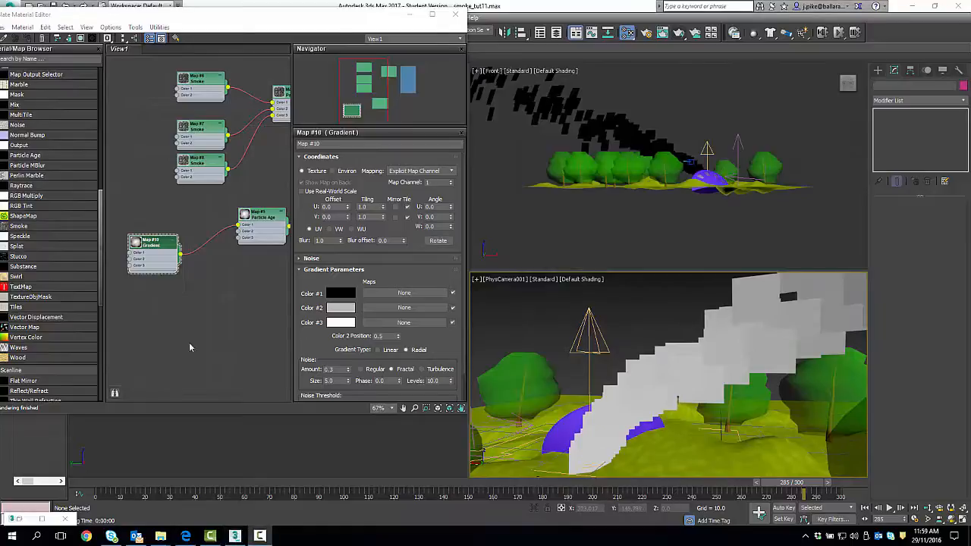
# Step: Move the Gradient map node beneath the opacity Particle Age map to make room for another map
pyautogui.click(153, 240)
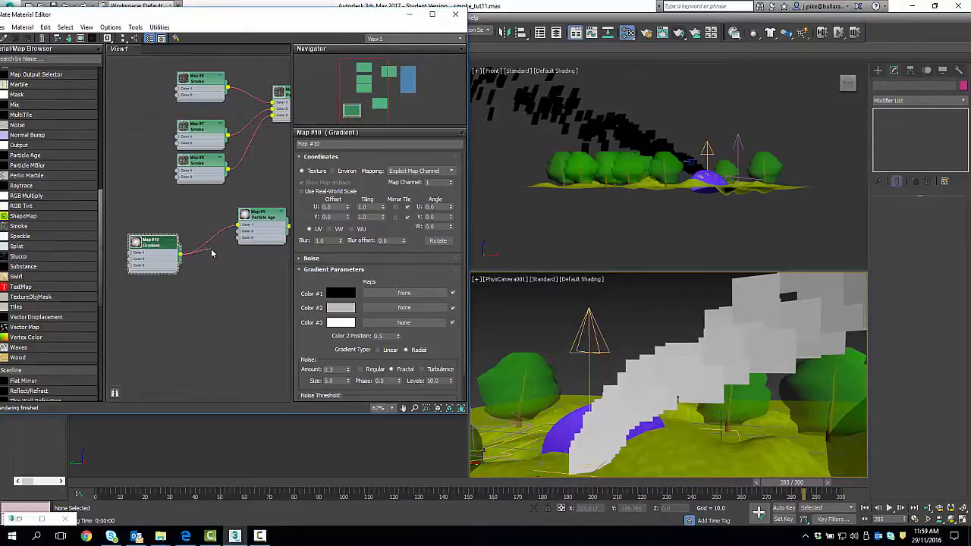
pyautogui.rightClick(192, 249)
pyautogui.click(155, 243)
pyautogui.moveTo(156, 243); pyautogui.dragTo(217, 268)
pyautogui.scroll(3, 218, 265)
pyautogui.scroll(1, 220, 264)
pyautogui.moveTo(220, 263); pyautogui.dragTo(224, 194, button='middle')
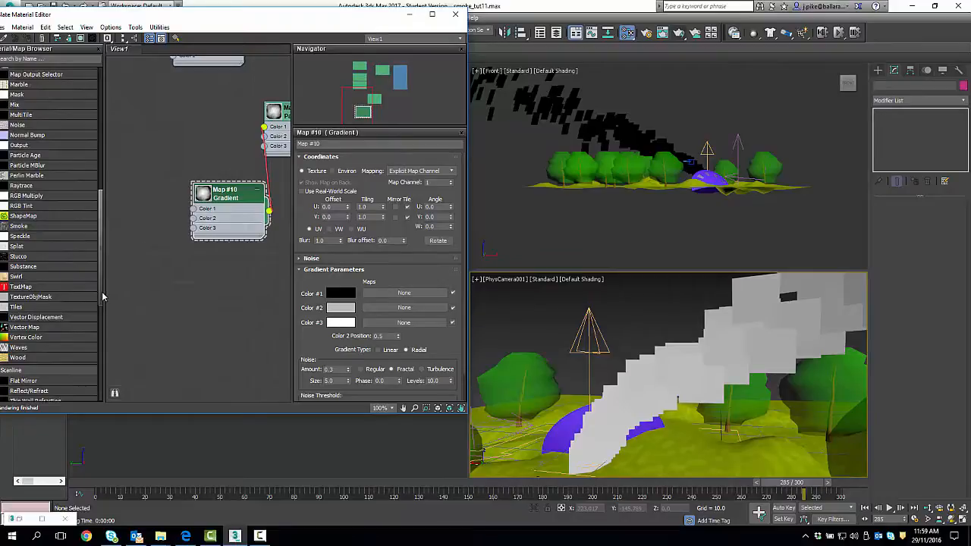
# Step: Add a Noise map, connect it to the Gradient map's Color 2, and place its node below the Gradient
pyautogui.moveTo(102, 291); pyautogui.dragTo(107, 248)
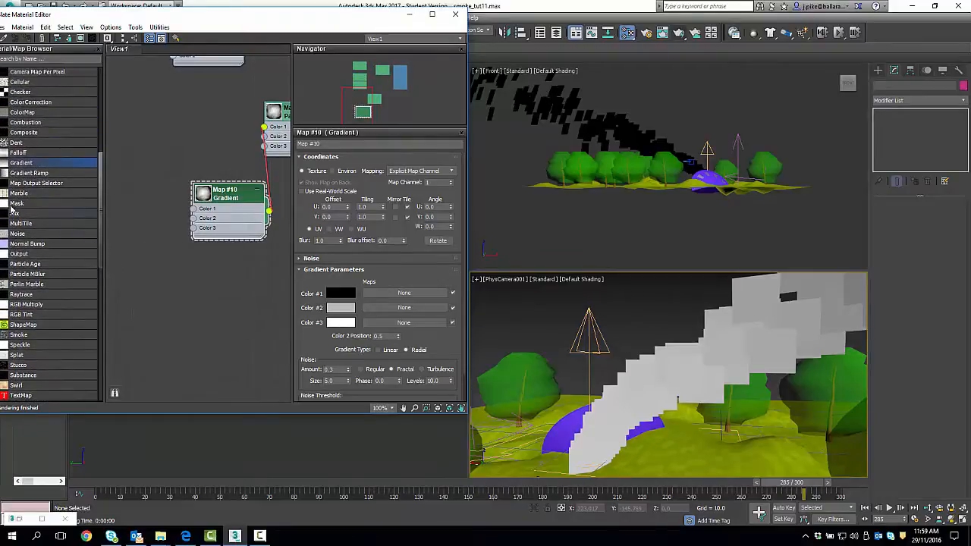
pyautogui.moveTo(12, 236); pyautogui.dragTo(158, 114)
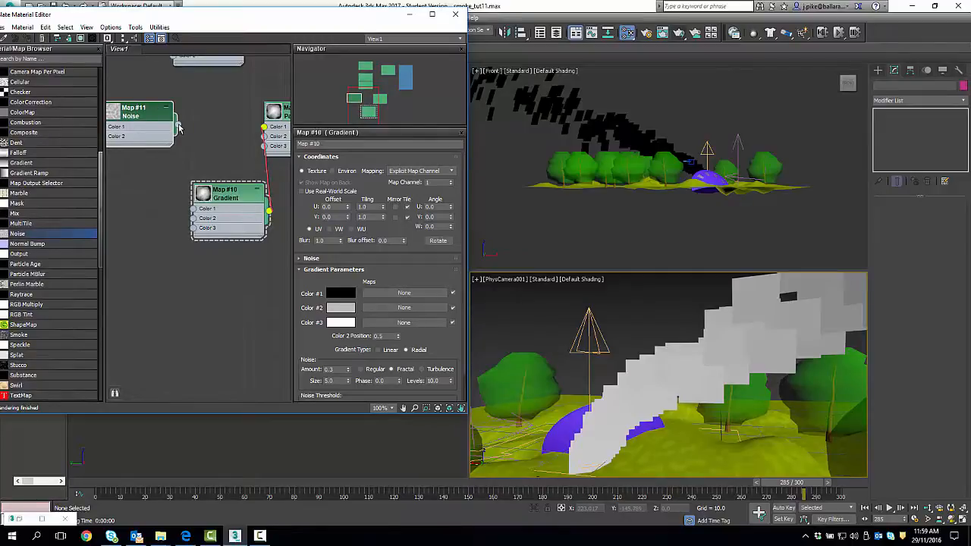
pyautogui.moveTo(233, 156); pyautogui.dragTo(194, 220)
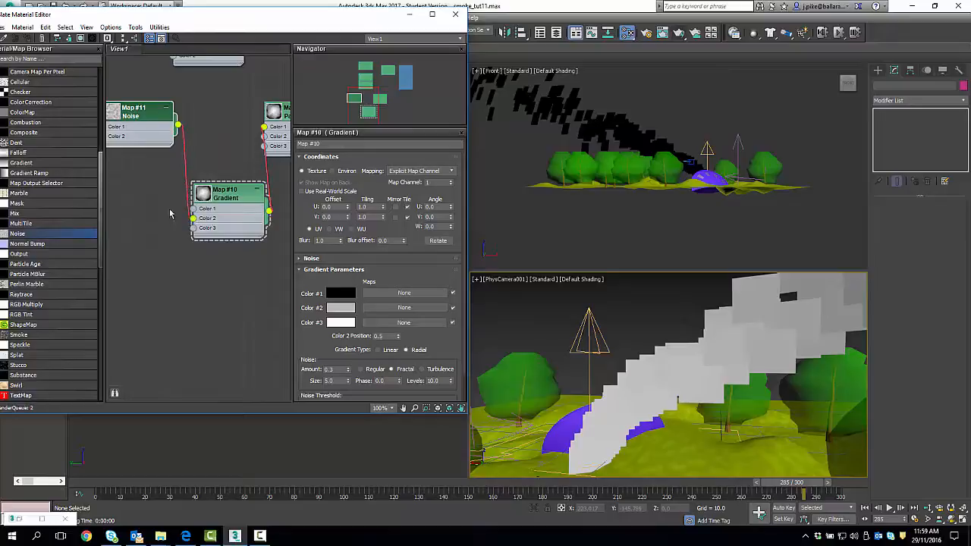
pyautogui.moveTo(135, 125); pyautogui.dragTo(161, 317)
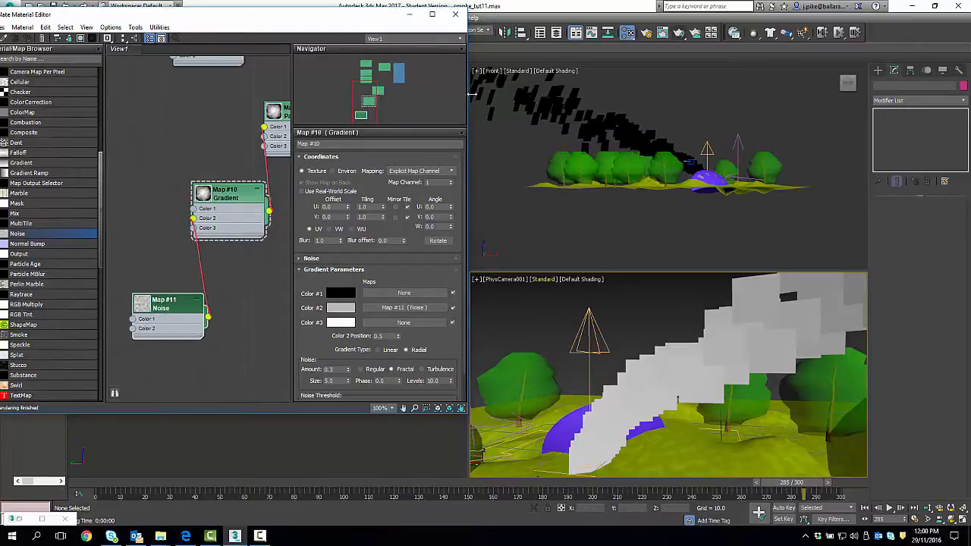
# Step: Go to frame 258, render the PhysCamera001 view and close the rendered image
pyautogui.moveTo(781, 486); pyautogui.dragTo(717, 485)
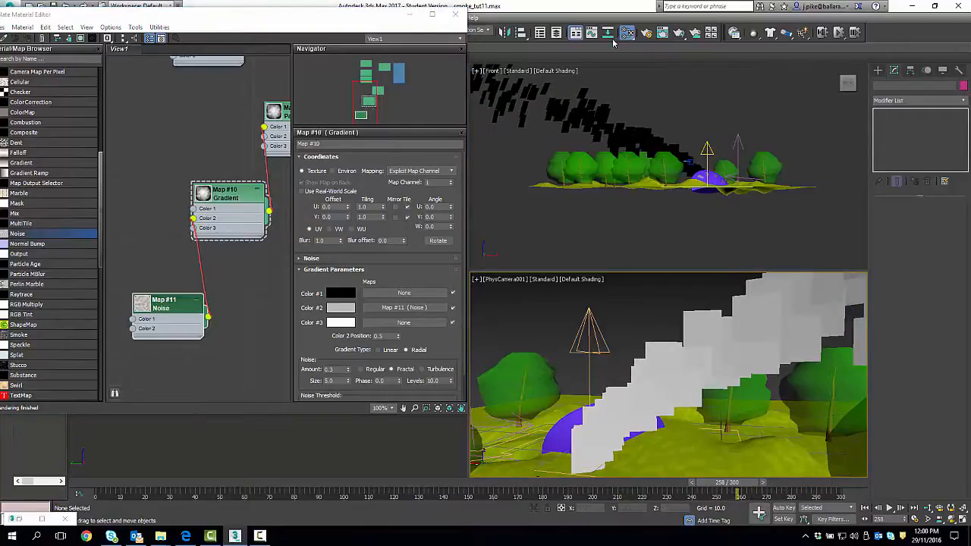
pyautogui.click(678, 32)
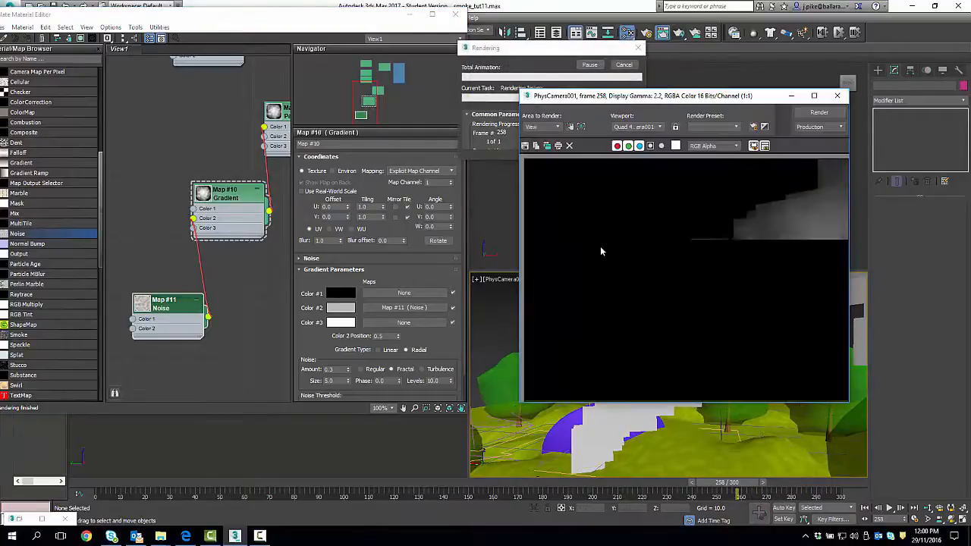
pyautogui.click(837, 98)
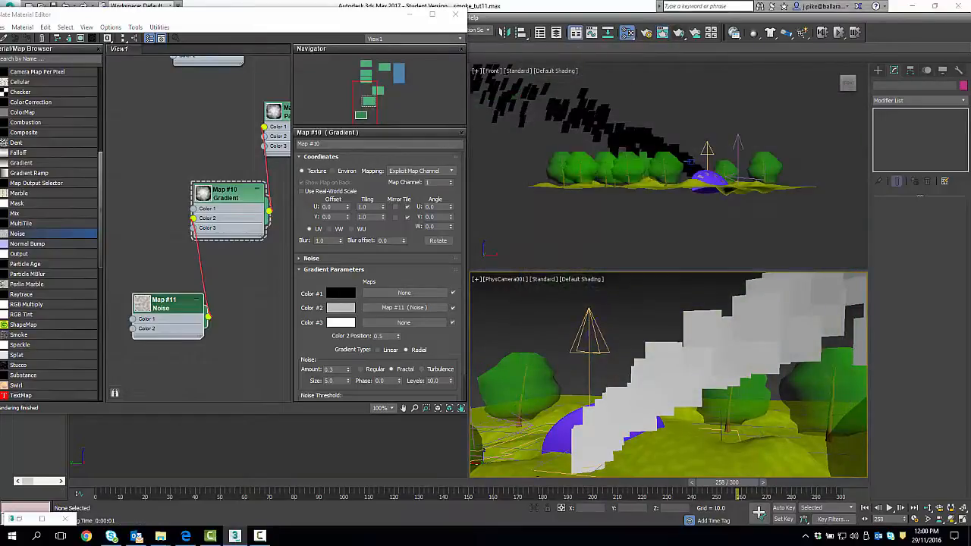
# Step: Open the Noise map's parameters and move its node closer to the Gradient map
pyautogui.click(182, 308)
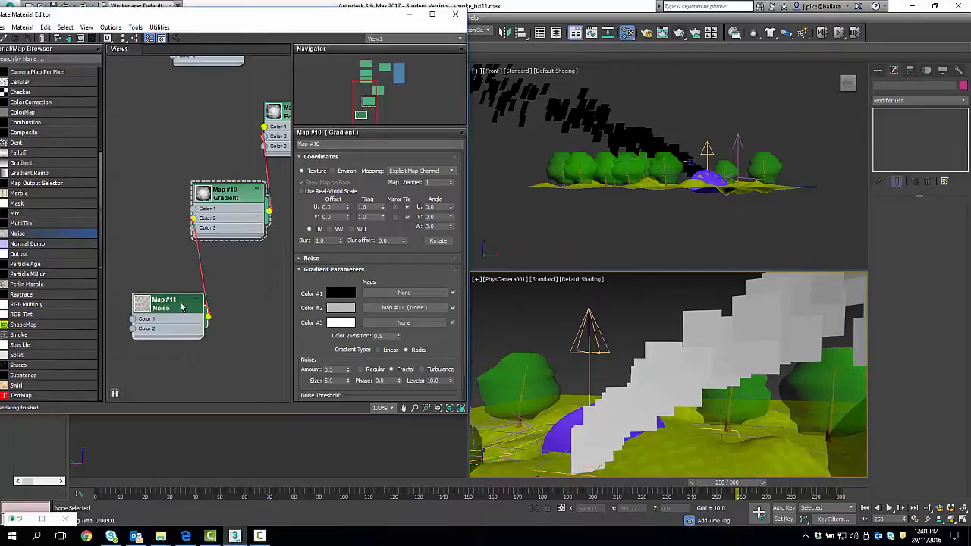
pyautogui.doubleClick(180, 306)
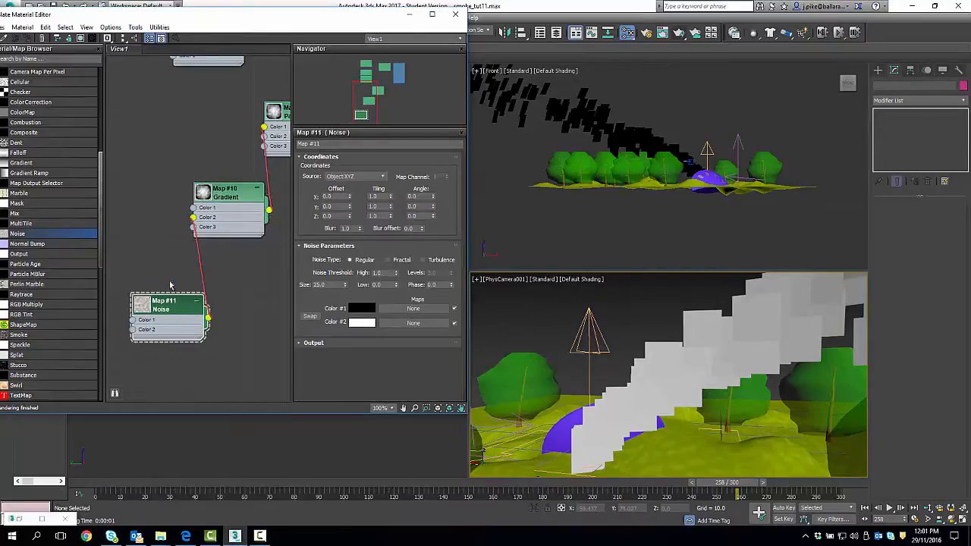
pyautogui.moveTo(179, 307); pyautogui.dragTo(170, 277)
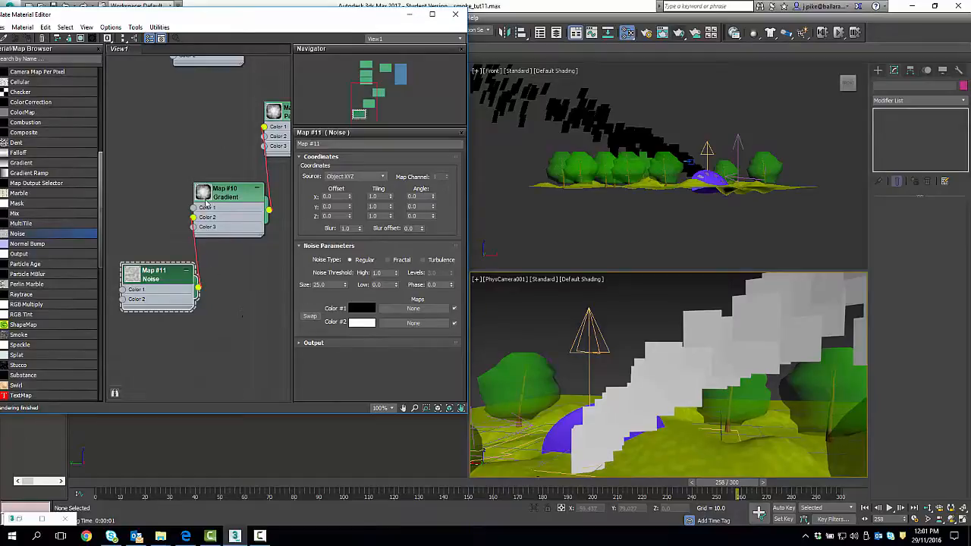
# Step: Set the Noise map to Fractal with 10 levels, a high threshold of 0.7 and a low threshold of 0.3
pyautogui.click(388, 260)
pyautogui.moveTo(440, 273); pyautogui.dragTo(409, 274)
pyautogui.write('10')
pyautogui.press('Return')
pyautogui.doubleClick(377, 272)
pyautogui.doubleClick(388, 284)
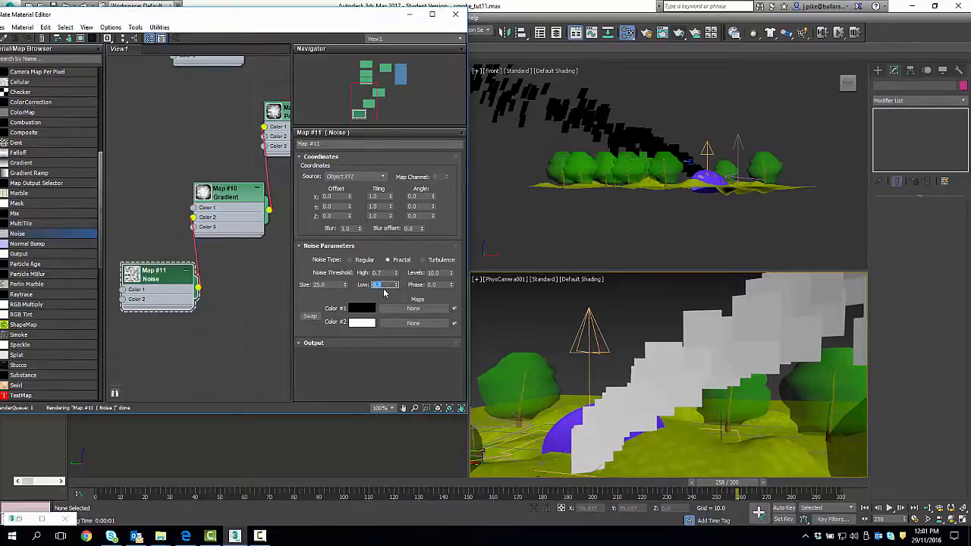
pyautogui.doubleClick(377, 272)
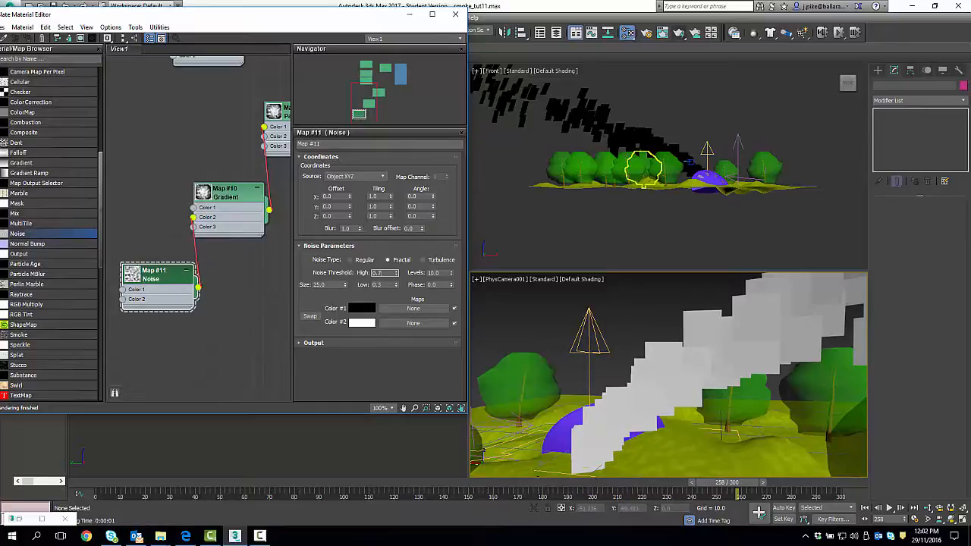
# Step: Enlarge the Noise map's preview, maximize the material editor, and line up the Gradient and Noise nodes beside the opacity Particle Age map
pyautogui.doubleClick(134, 274)
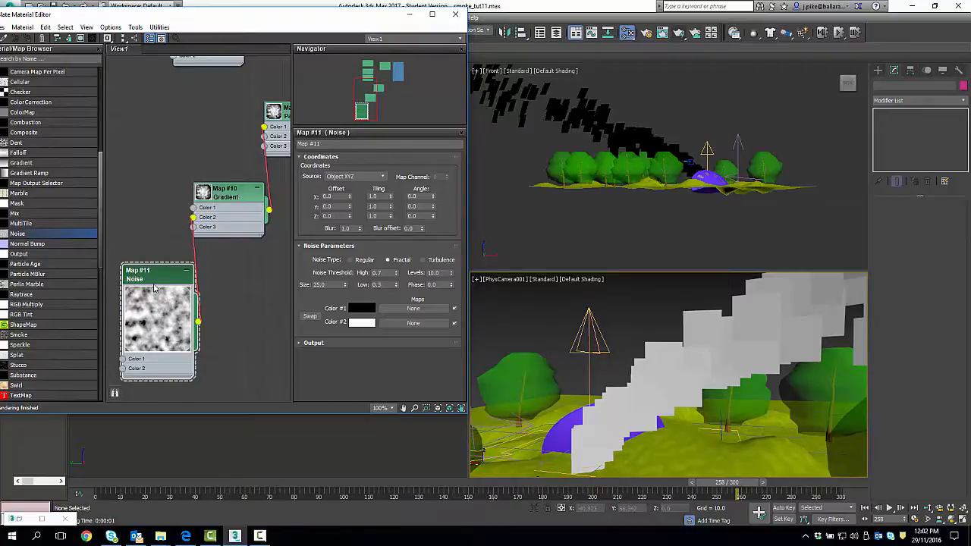
pyautogui.moveTo(157, 273); pyautogui.dragTo(148, 231)
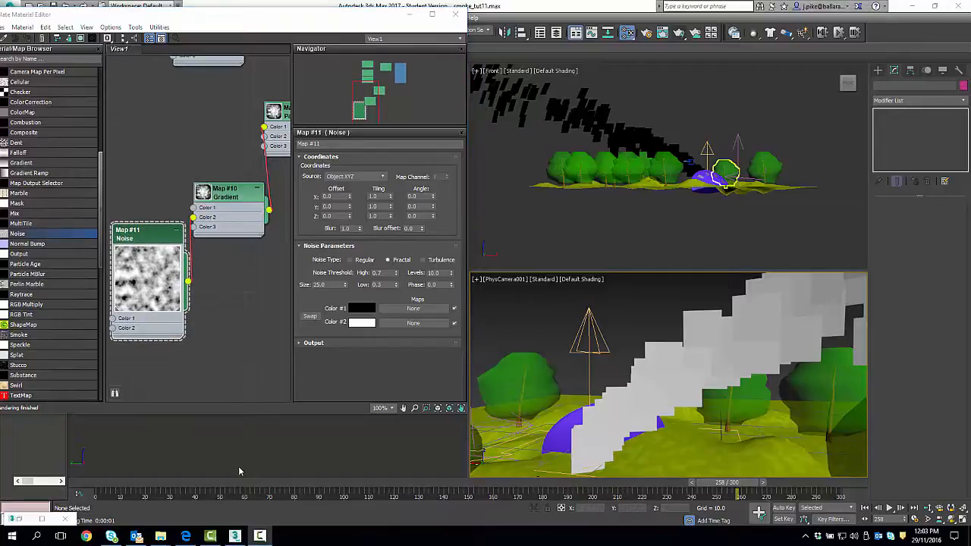
pyautogui.click(431, 14)
pyautogui.scroll(-3, 550, 364)
pyautogui.moveTo(471, 135); pyautogui.dragTo(557, 259, button='middle')
pyautogui.scroll(-2, 492, 251)
pyautogui.scroll(4, 544, 197)
pyautogui.scroll(-1, 558, 260)
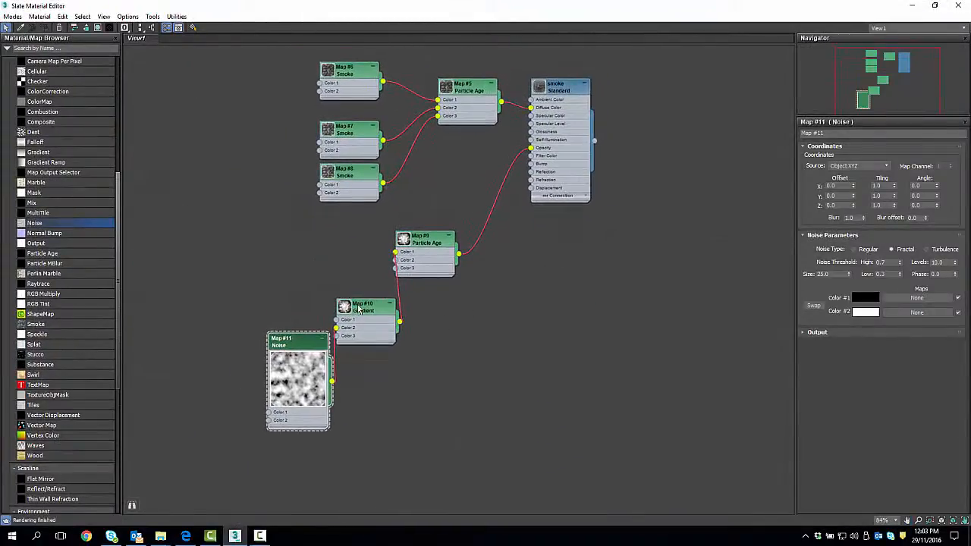
pyautogui.moveTo(367, 309); pyautogui.dragTo(334, 268)
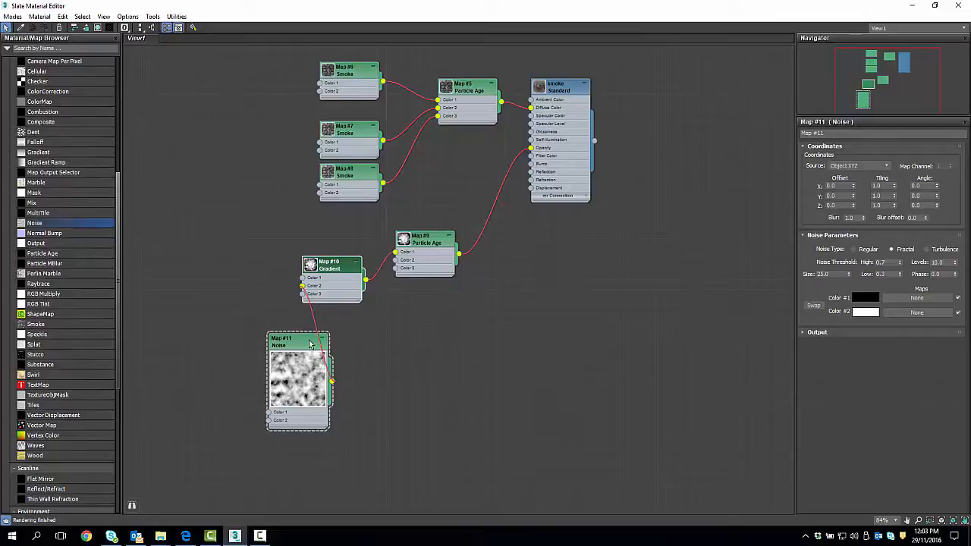
pyautogui.moveTo(291, 341); pyautogui.dragTo(223, 255)
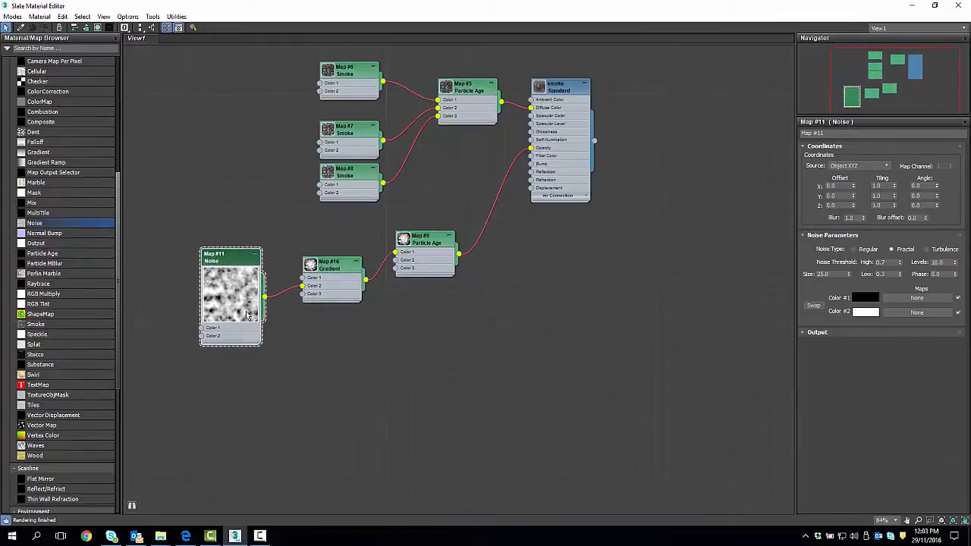
# Step: Duplicate the Gradient and Noise pair, connect the copied Gradient to the opacity Particle Age map's Color 2, and place the copies beneath the originals
pyautogui.click(342, 267)
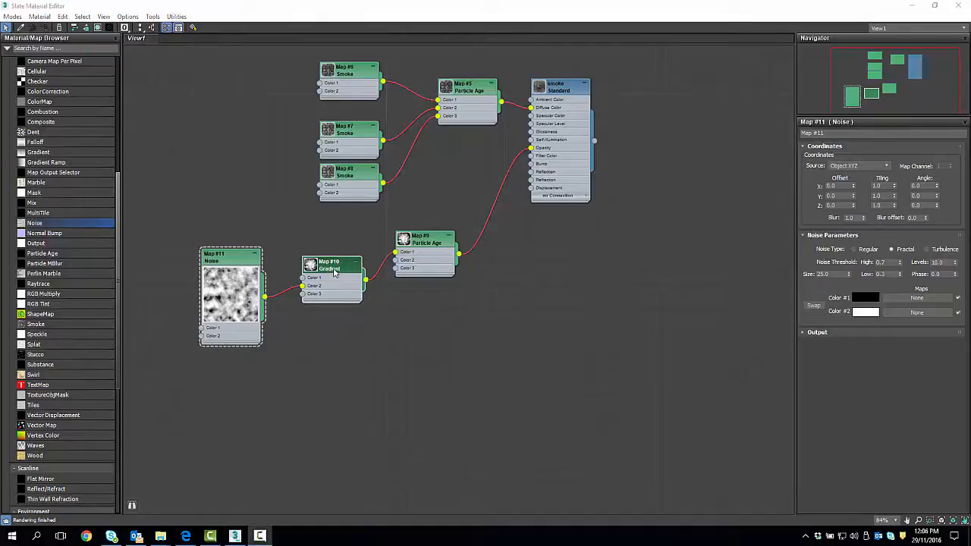
pyautogui.click(234, 258)
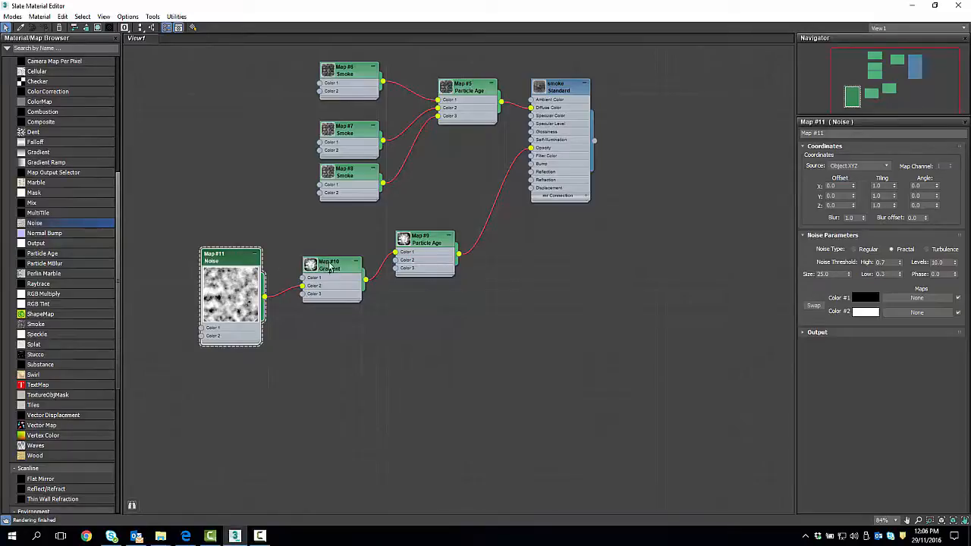
pyautogui.click(329, 265)
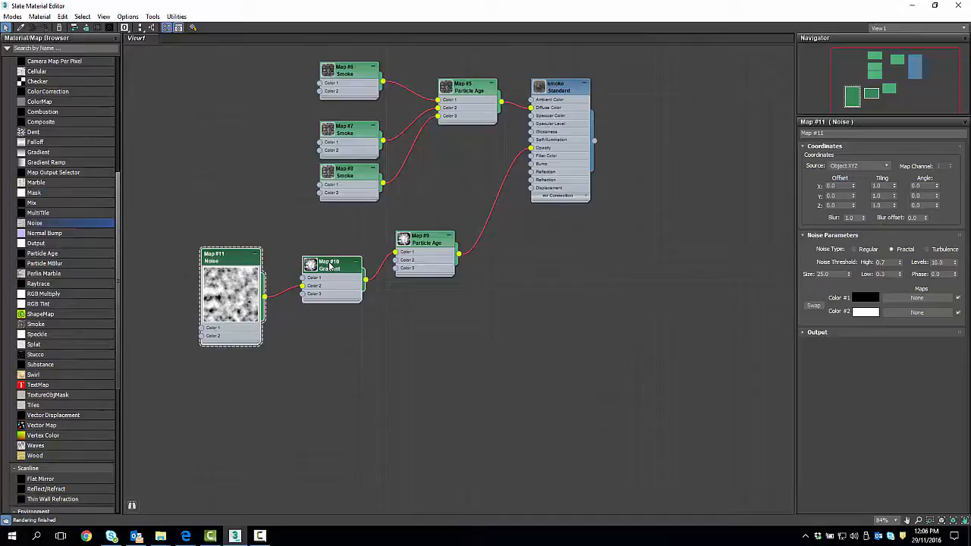
pyautogui.moveTo(329, 265)
pyautogui.keyDown('shift'); pyautogui.mouseDown()
pyautogui.moveTo(328, 392)
pyautogui.moveTo(310, 393)
pyautogui.mouseUp(); pyautogui.keyUp('shift')
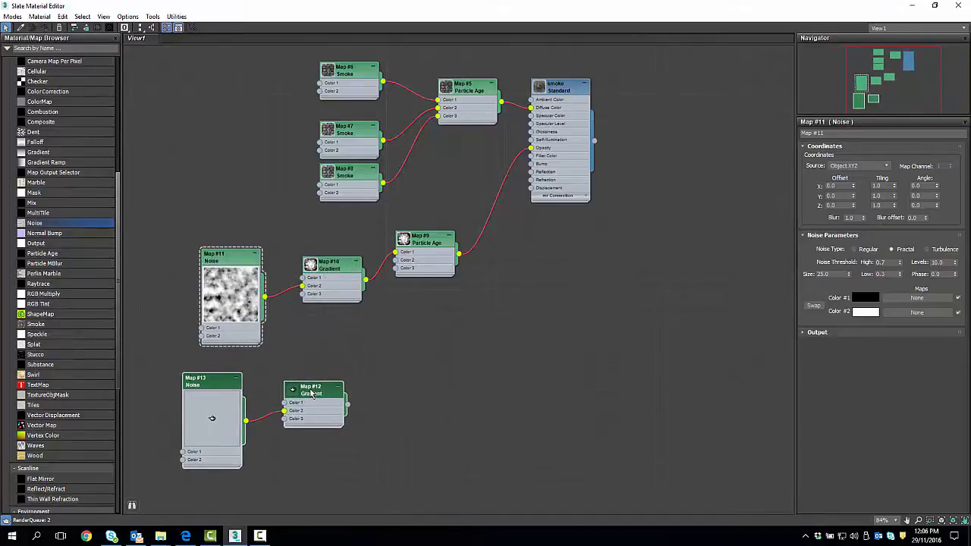
pyautogui.rightClick(310, 392)
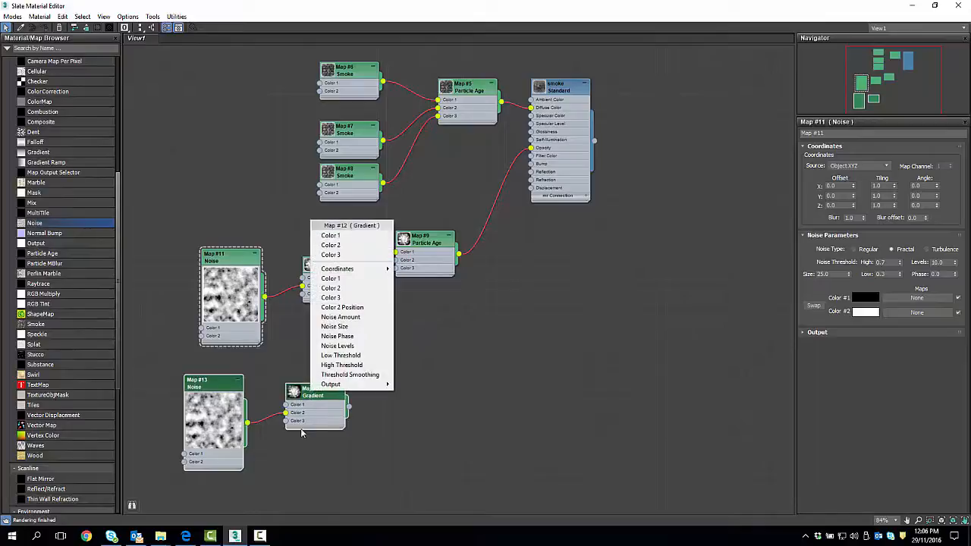
pyautogui.click(291, 473)
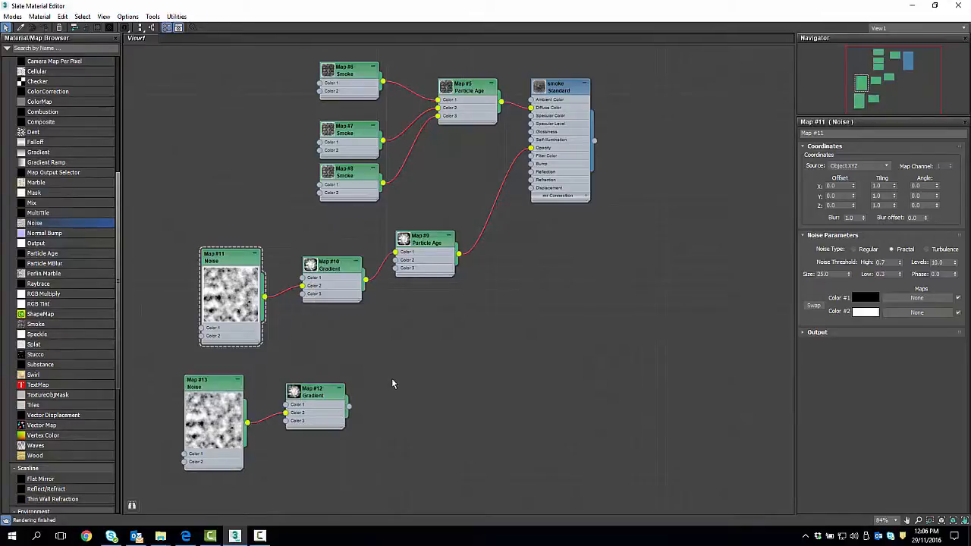
pyautogui.moveTo(349, 408); pyautogui.dragTo(395, 252)
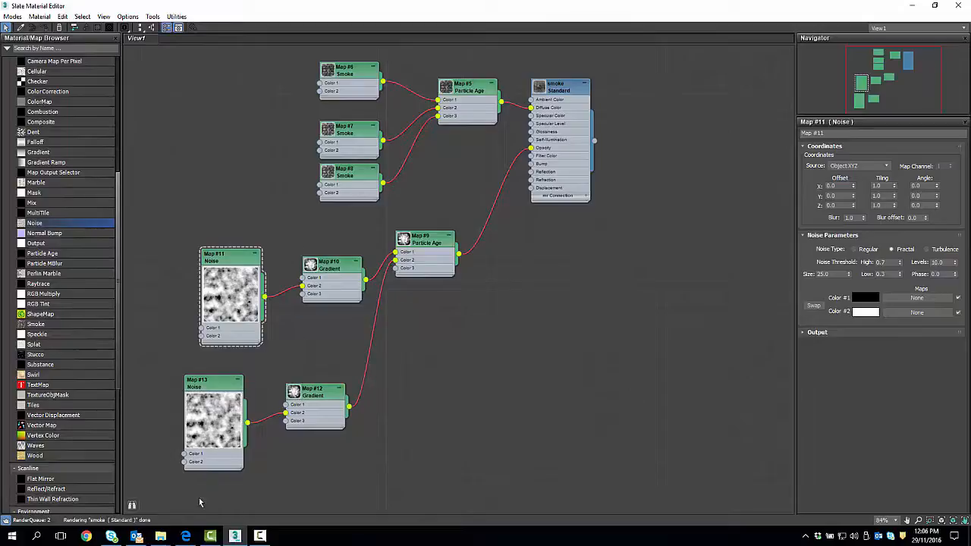
pyautogui.moveTo(222, 387); pyautogui.dragTo(222, 362)
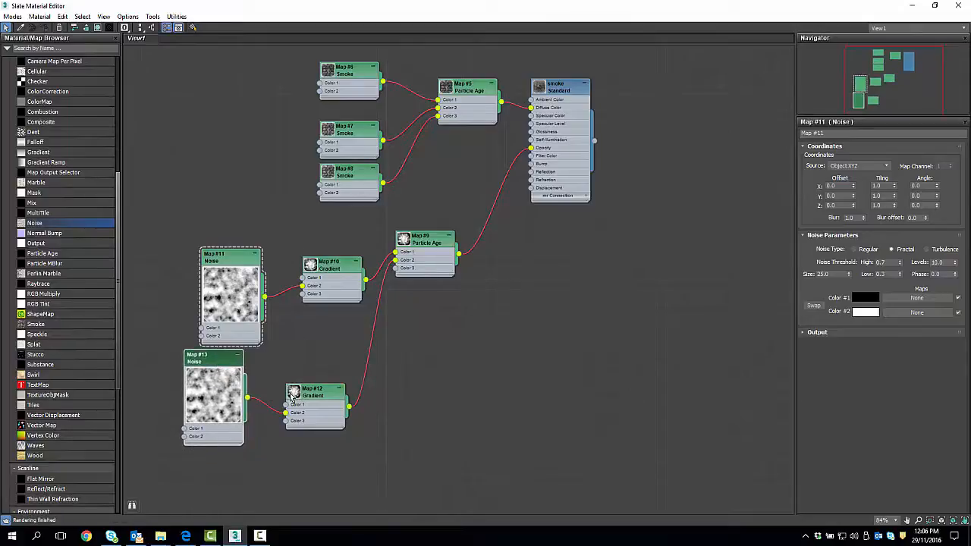
pyautogui.moveTo(322, 391); pyautogui.dragTo(337, 339)
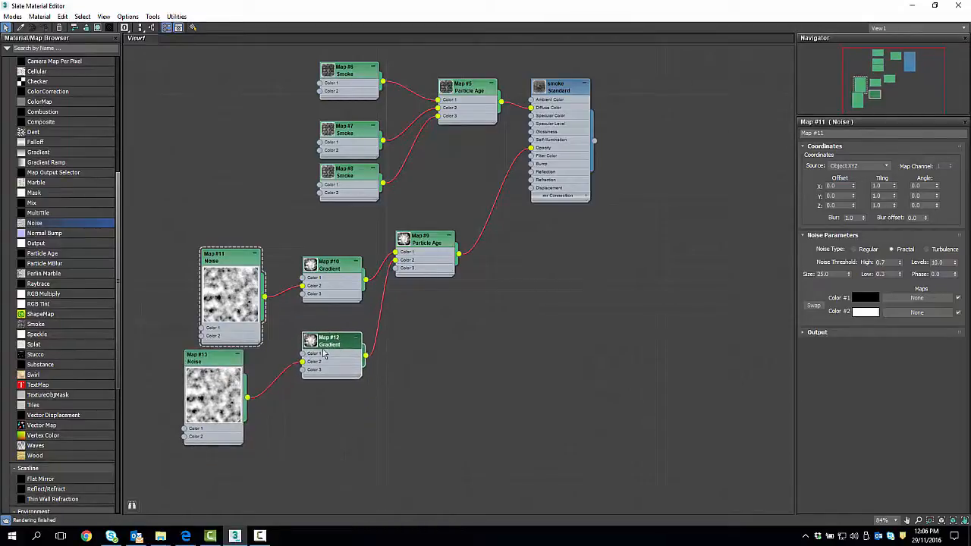
# Step: Duplicate the second Gradient and Noise pair and connect the new Gradient to the opacity Particle Age map's Color 3
pyautogui.click(217, 362)
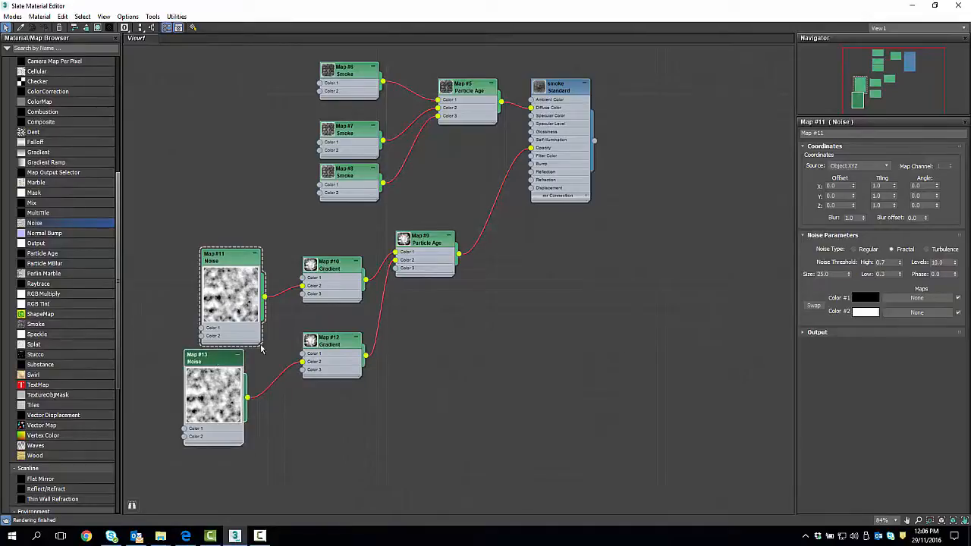
pyautogui.click(335, 343)
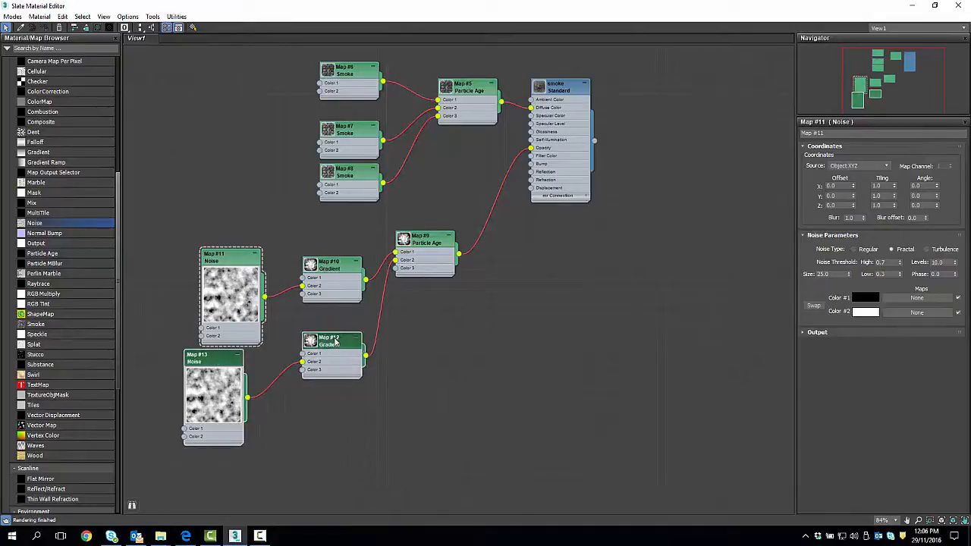
pyautogui.keyDown('shift'); pyautogui.moveTo(335, 342); pyautogui.dragTo(395, 270); pyautogui.keyUp('shift')
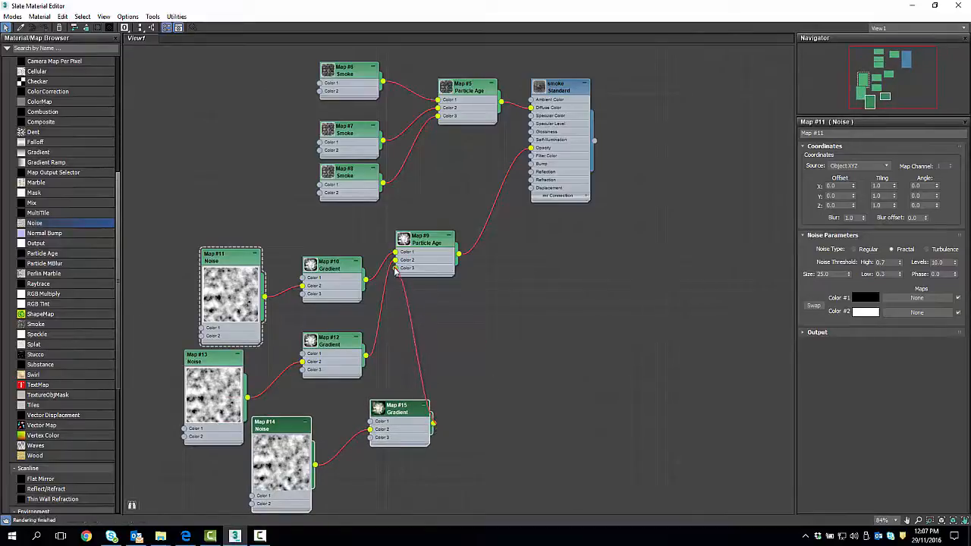
# Step: Restore the material editor to a smaller window, go to frame 225, render the PhysCamera001 view and close the rendered image
pyautogui.moveTo(533, 3); pyautogui.dragTo(269, 60)
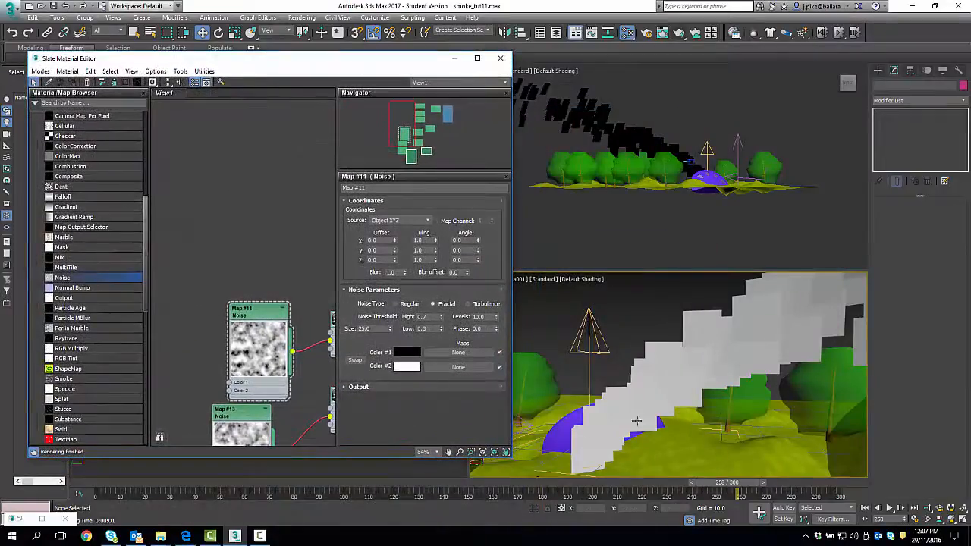
pyautogui.moveTo(724, 483); pyautogui.dragTo(658, 483)
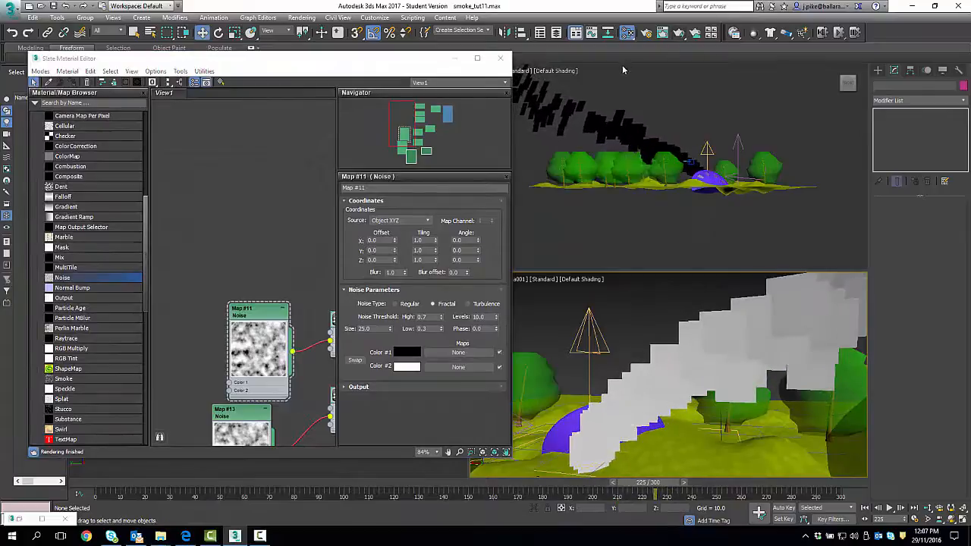
pyautogui.click(681, 37)
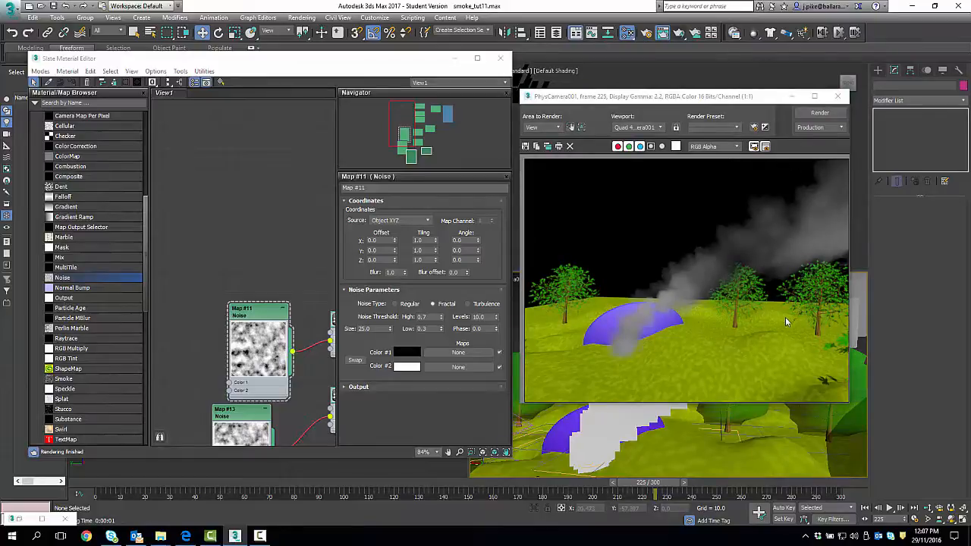
pyautogui.click(838, 95)
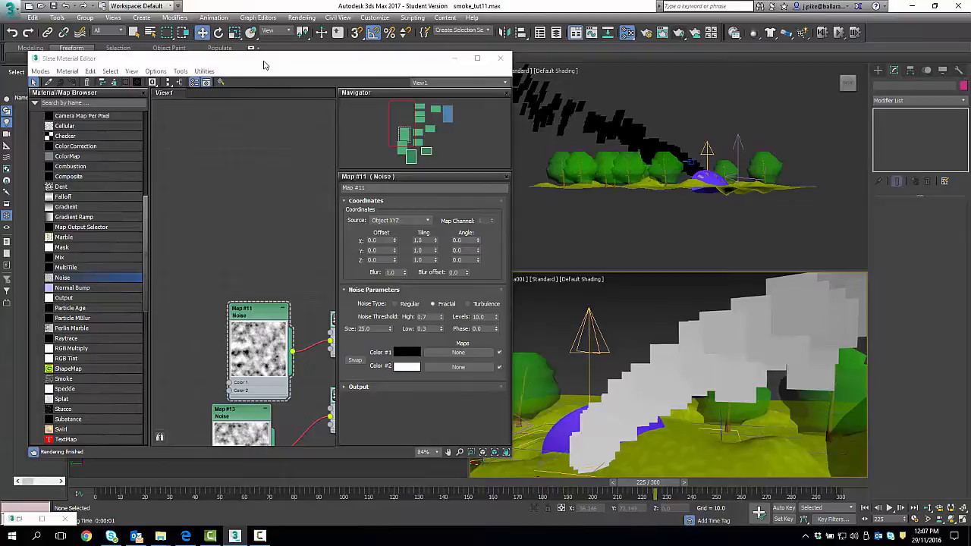
# Step: Examine the smoke material's node network, especially the three Gradient branches feeding the opacity Particle Age map
pyautogui.scroll(-3, 266, 233)
pyautogui.moveTo(264, 231); pyautogui.dragTo(155, 205, button='middle')
pyautogui.scroll(1, 155, 204)
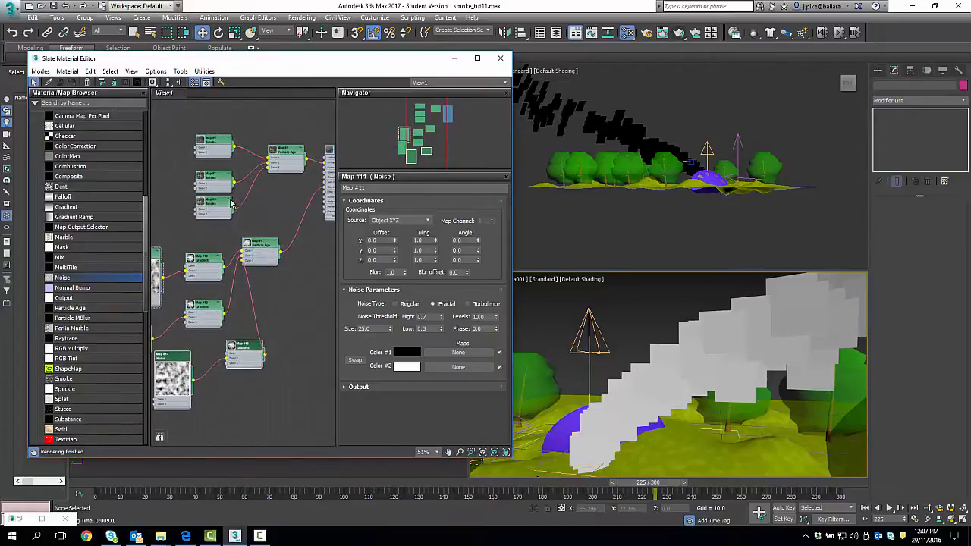
pyautogui.scroll(-5, 198, 263)
pyautogui.scroll(4, 215, 237)
pyautogui.moveTo(215, 236); pyautogui.dragTo(251, 148, button='middle')
pyautogui.scroll(1, 241, 179)
pyautogui.scroll(1, 206, 275)
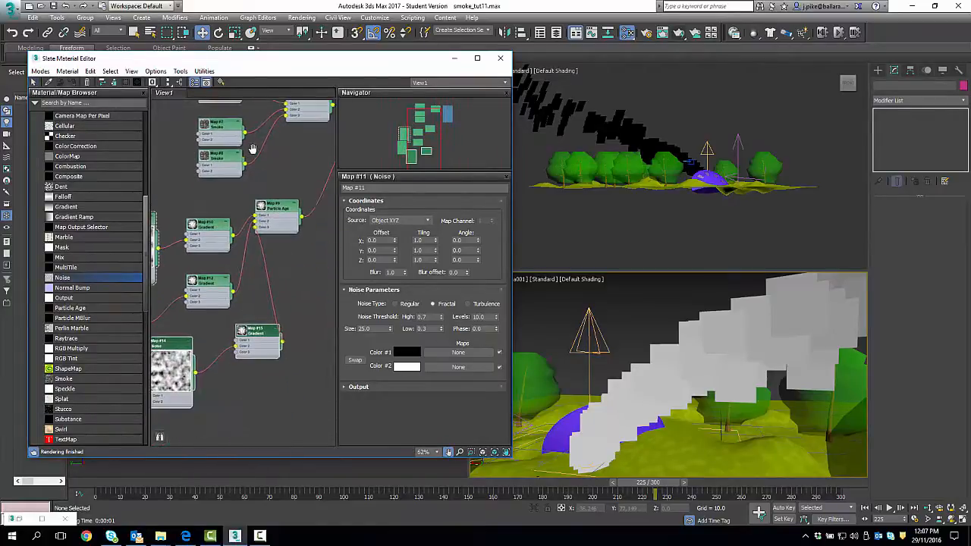
pyautogui.scroll(-1, 277, 240)
pyautogui.scroll(-1, 284, 261)
pyautogui.moveTo(283, 262); pyautogui.dragTo(269, 257, button='middle')
pyautogui.scroll(-1, 264, 256)
pyautogui.scroll(1, 269, 257)
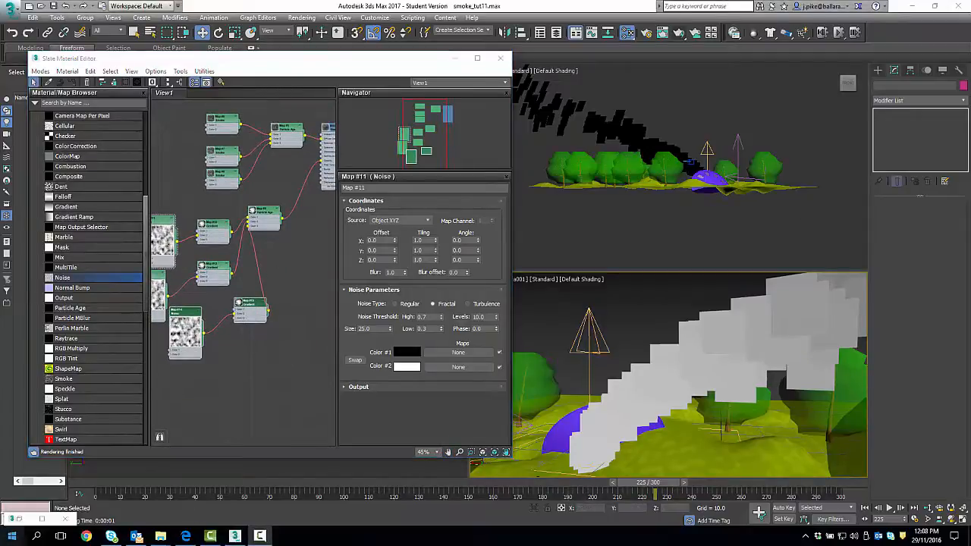
pyautogui.scroll(2, 299, 238)
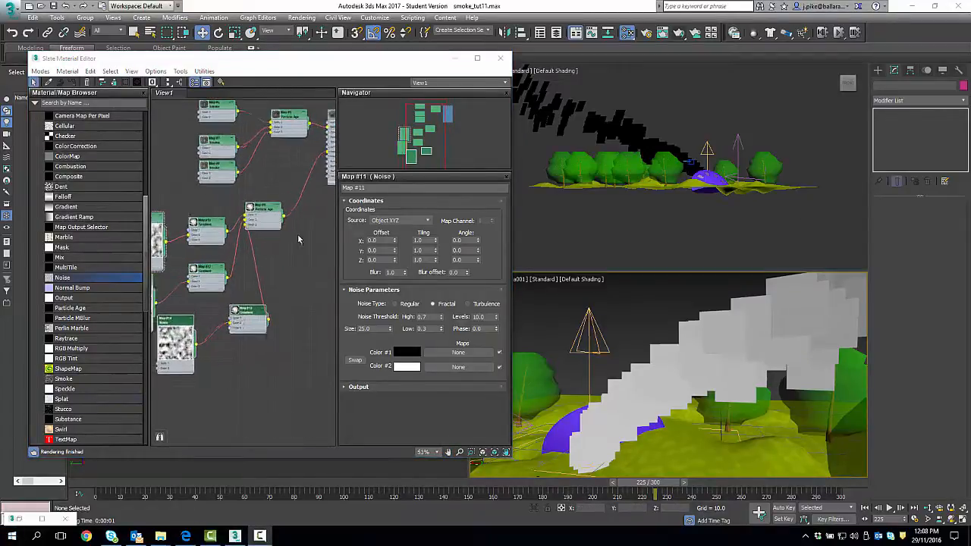
pyautogui.moveTo(310, 258); pyautogui.dragTo(310, 340, button='middle')
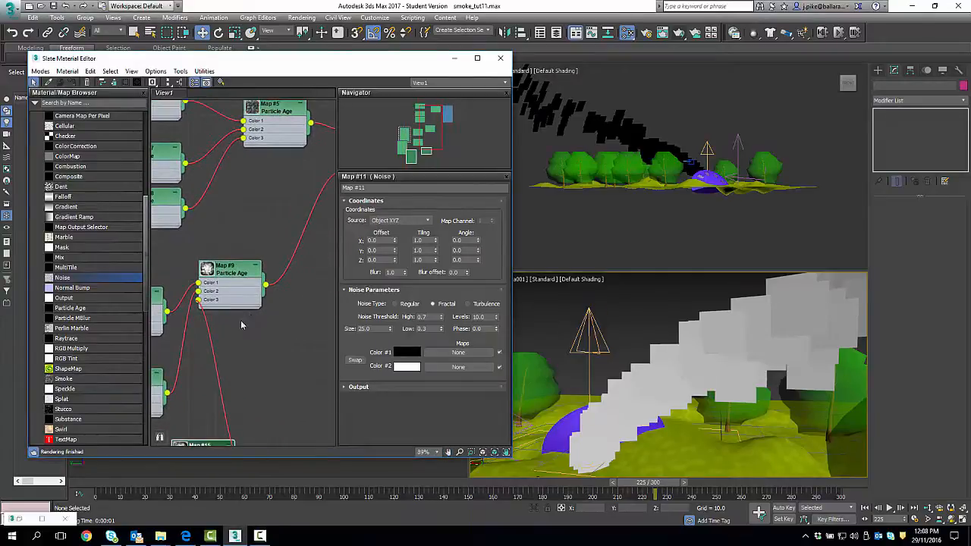
pyautogui.scroll(1, 310, 312)
pyautogui.scroll(3, 310, 312)
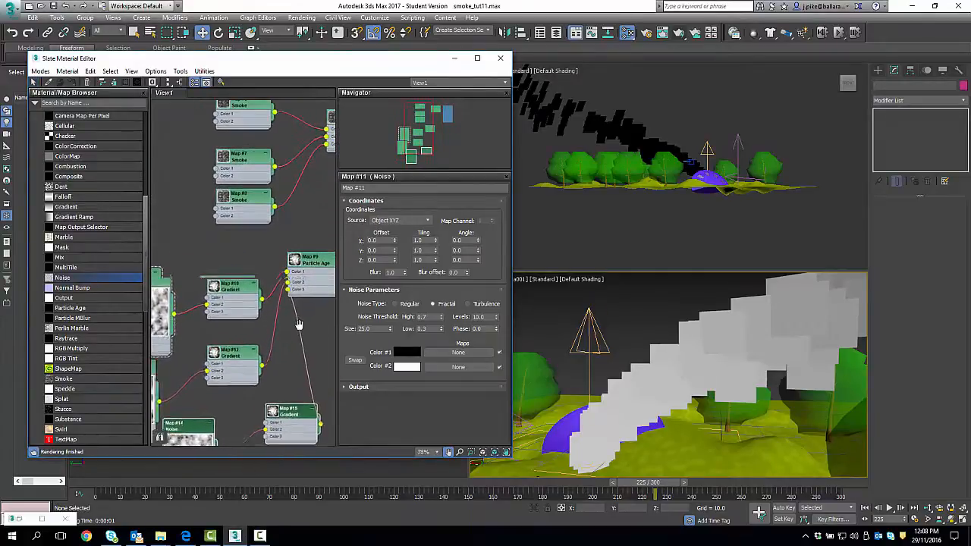
pyautogui.moveTo(293, 316); pyautogui.dragTo(301, 251, button='middle')
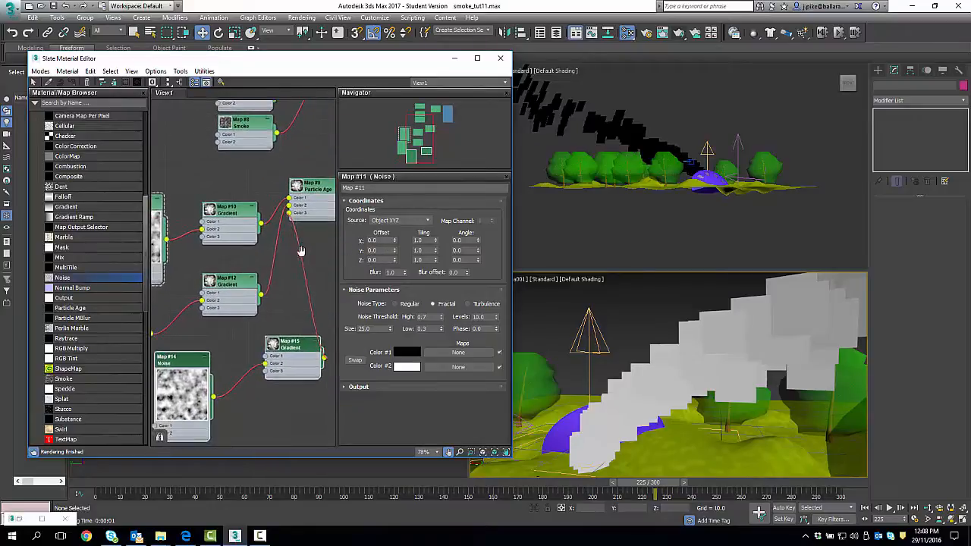
# Step: Move the second Gradient node closer to the first, shift its Noise node clear of the third, and open that Noise map's parameters
pyautogui.moveTo(220, 288); pyautogui.dragTo(242, 264)
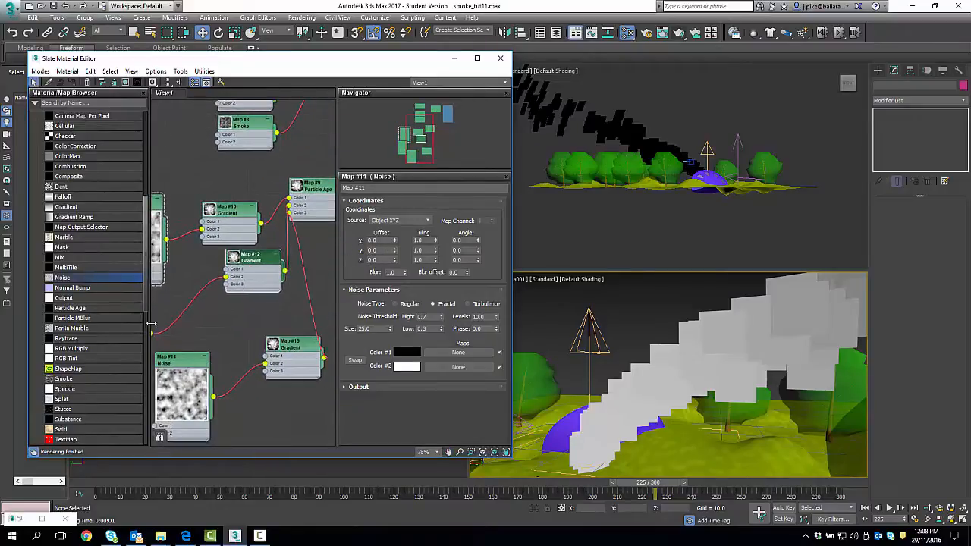
pyautogui.scroll(-1, 206, 313)
pyautogui.moveTo(240, 296); pyautogui.dragTo(321, 263, button='middle')
pyautogui.moveTo(212, 265); pyautogui.dragTo(198, 285)
pyautogui.doubleClick(198, 286)
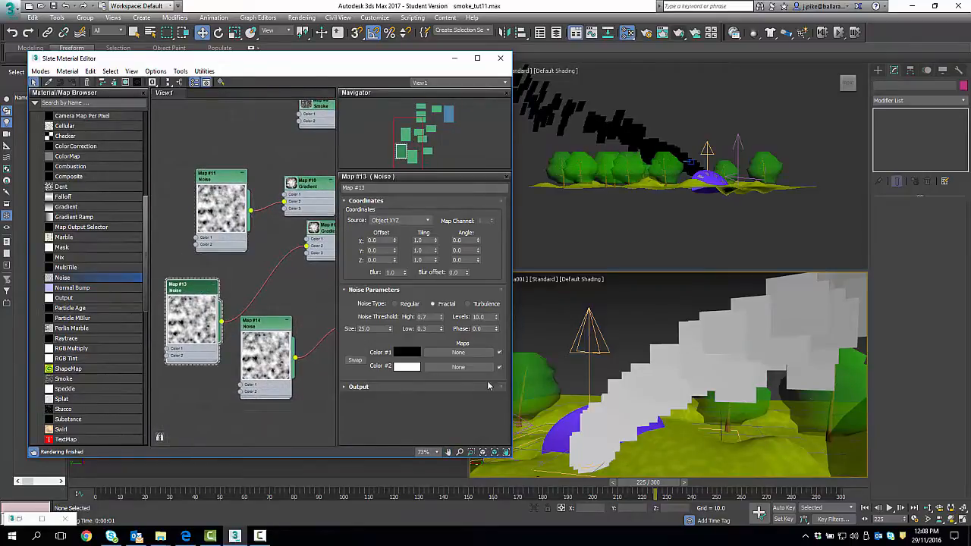
pyautogui.click(679, 33)
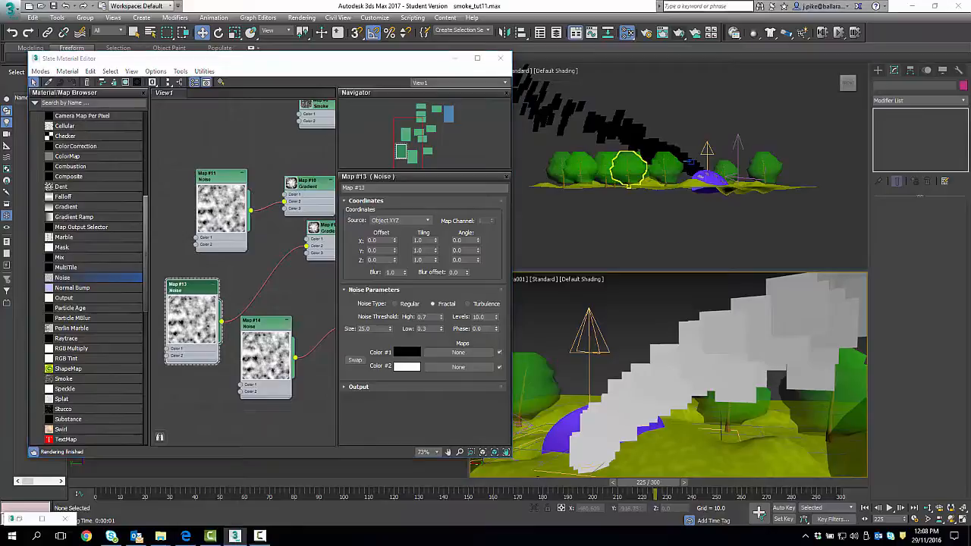
# Step: Set the second Gradient's Noise map Color #2 to a grey with a value of 161
pyautogui.click(408, 369)
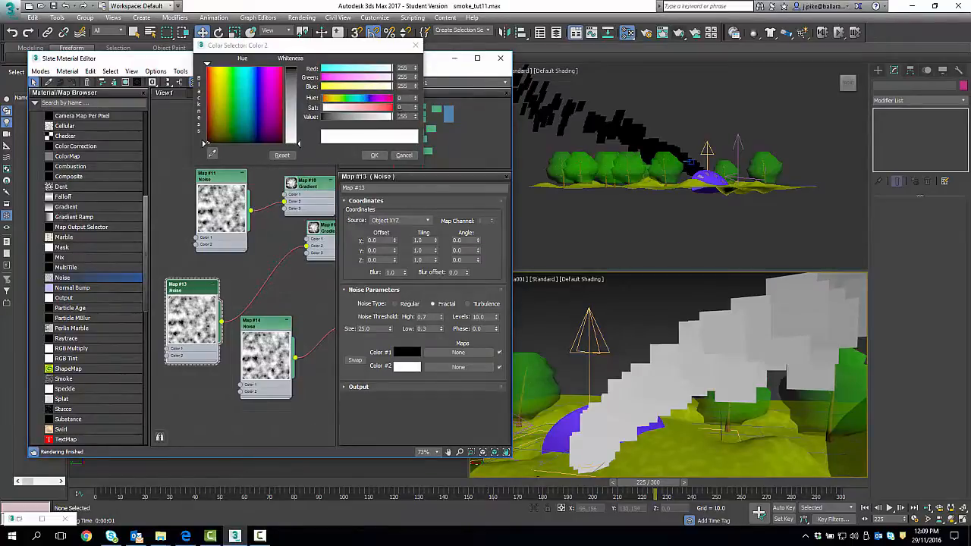
pyautogui.click(410, 117)
pyautogui.moveTo(410, 117); pyautogui.dragTo(395, 117)
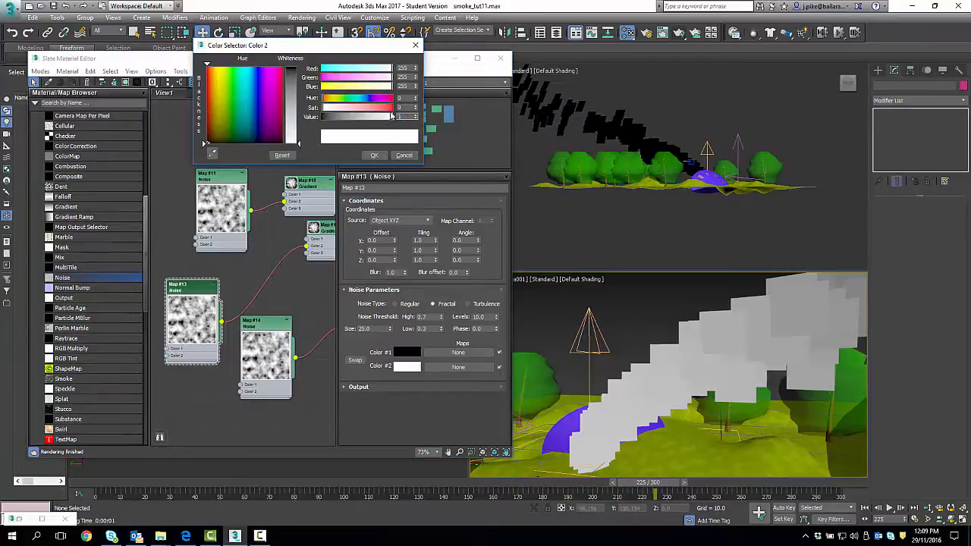
pyautogui.write('161')
pyautogui.click(386, 118)
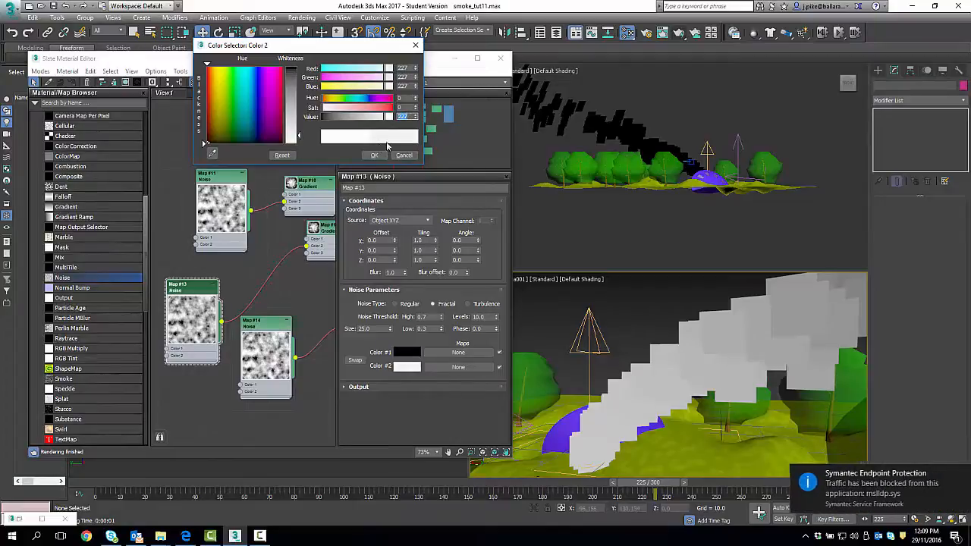
pyautogui.moveTo(385, 118); pyautogui.dragTo(383, 119)
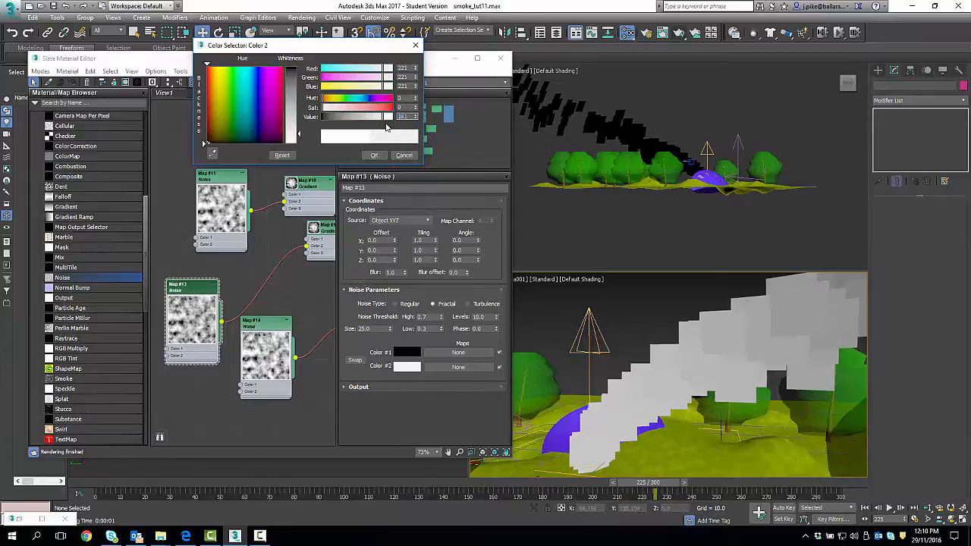
pyautogui.moveTo(386, 118); pyautogui.dragTo(367, 118)
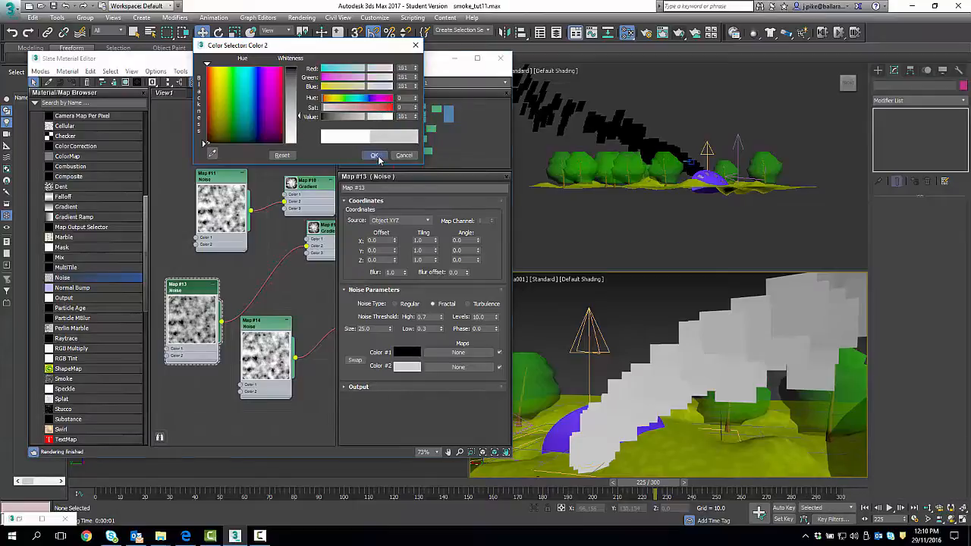
pyautogui.click(374, 155)
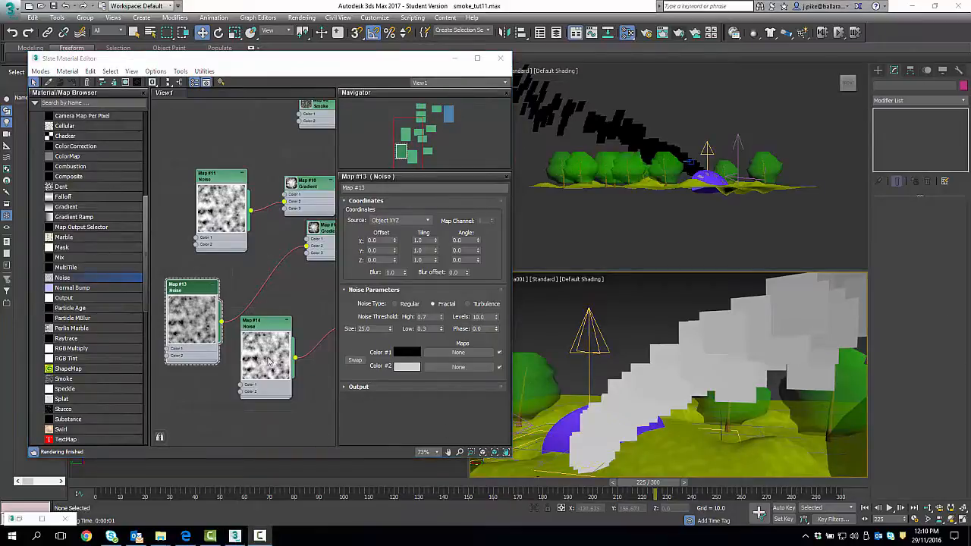
# Step: Move the second Gradient's Noise node closer to its Gradient and shift the third Gradient's Noise node in front of it
pyautogui.scroll(-1, 304, 282)
pyautogui.moveTo(268, 310)
pyautogui.mouseDown(button='middle')
pyautogui.moveTo(219, 349)
pyautogui.moveTo(218, 306)
pyautogui.moveTo(223, 299)
pyautogui.moveTo(229, 330)
pyautogui.moveTo(255, 296)
pyautogui.moveTo(253, 305)
pyautogui.mouseUp(button='middle')
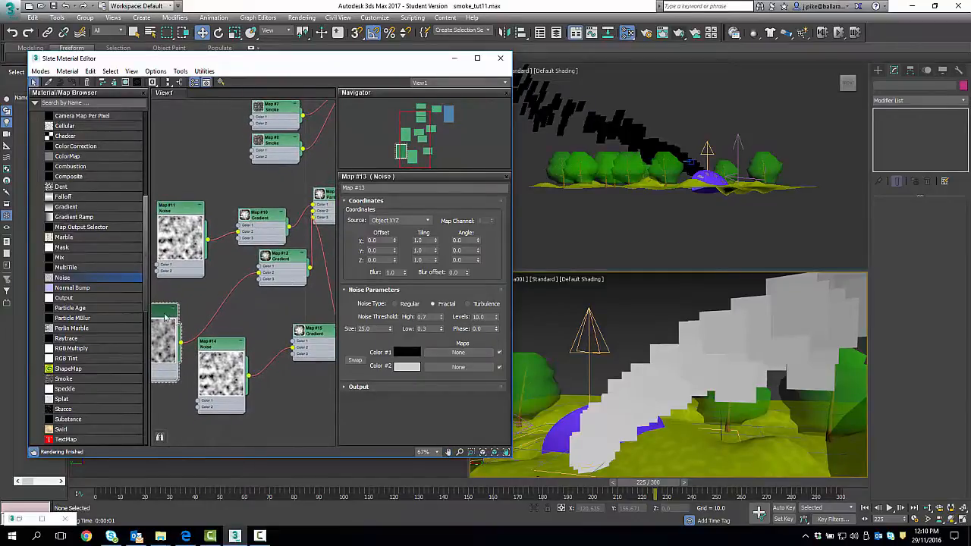
pyautogui.moveTo(164, 309); pyautogui.dragTo(214, 294)
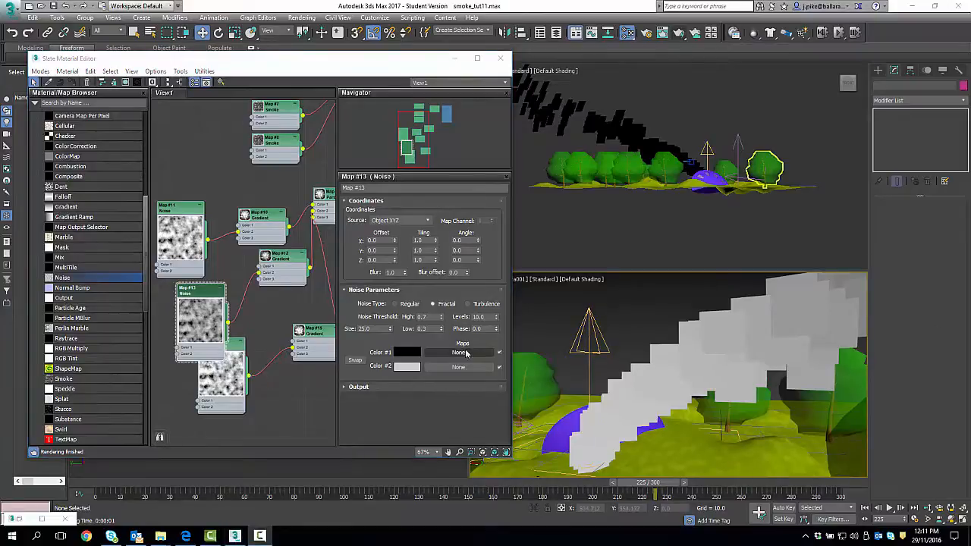
pyautogui.click(220, 328)
pyautogui.moveTo(238, 347)
pyautogui.mouseDown()
pyautogui.moveTo(214, 374)
pyautogui.moveTo(219, 349)
pyautogui.mouseUp()
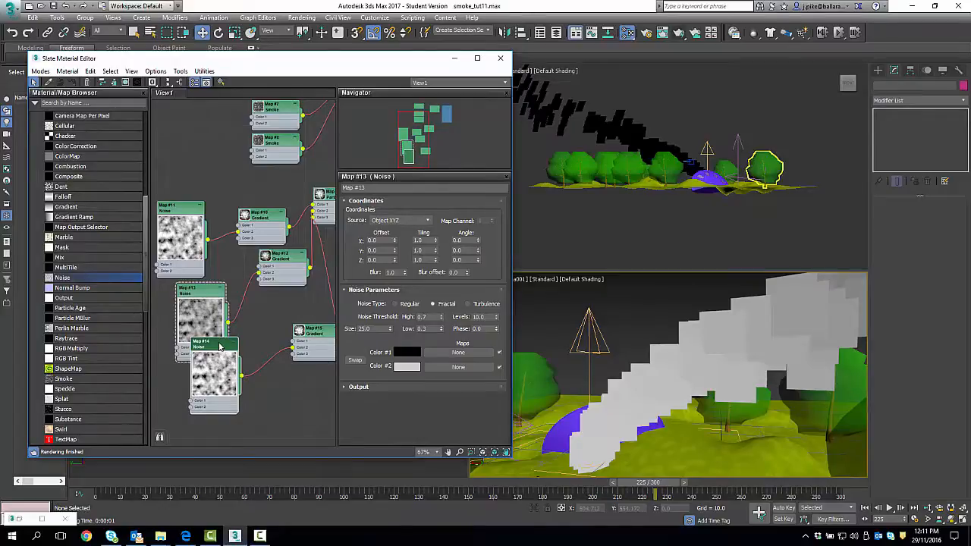
# Step: Darken Color #2 of the third Gradient's Noise map to a grey with a value of 64
pyautogui.click(220, 347)
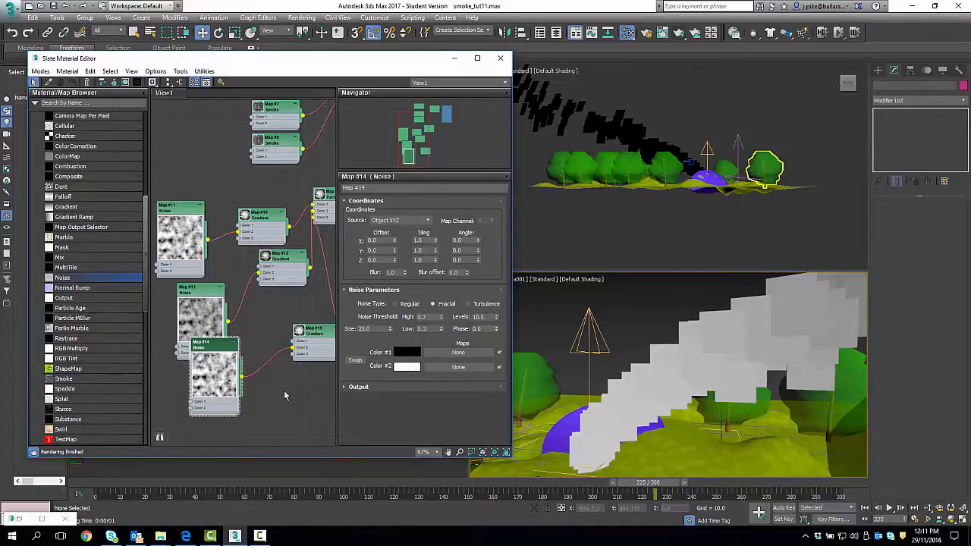
pyautogui.scroll(-1, 303, 367)
pyautogui.moveTo(303, 367); pyautogui.dragTo(308, 323, button='middle')
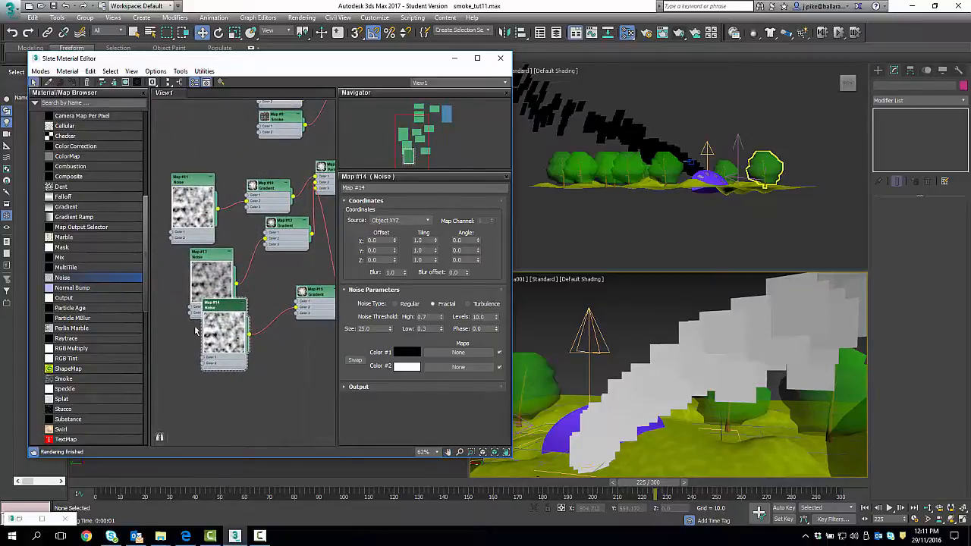
pyautogui.click(408, 368)
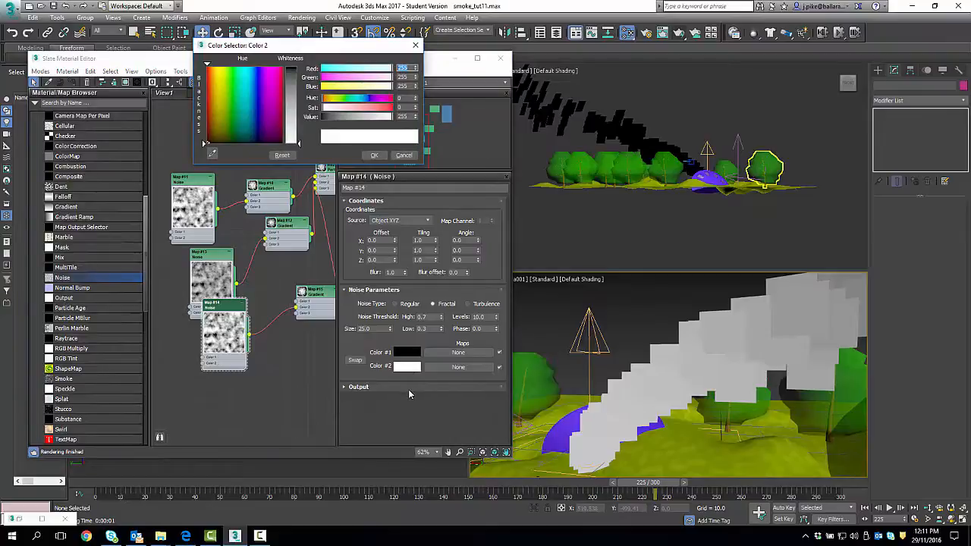
pyautogui.moveTo(374, 120); pyautogui.dragTo(380, 118)
pyautogui.doubleClick(401, 116)
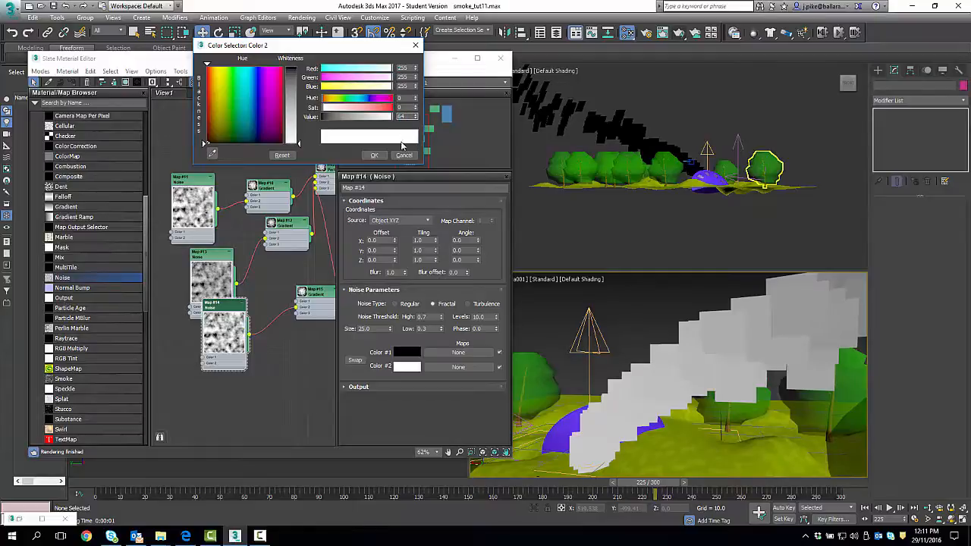
pyautogui.click(374, 155)
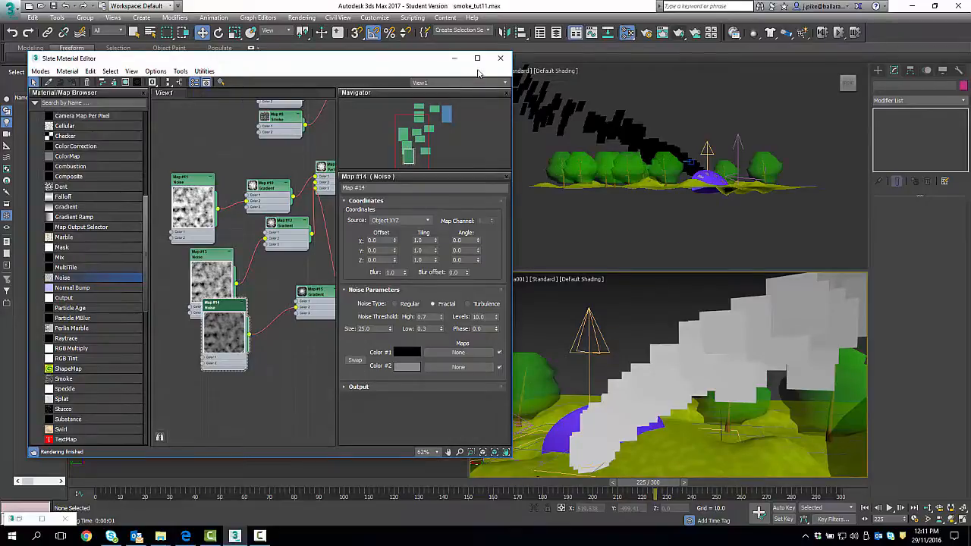
# Step: Move the material editor clear of the viewports, render the PhysCamera001 view at frame 225, examine the smoke, and close the rendered image
pyautogui.moveTo(398, 66); pyautogui.dragTo(342, 64)
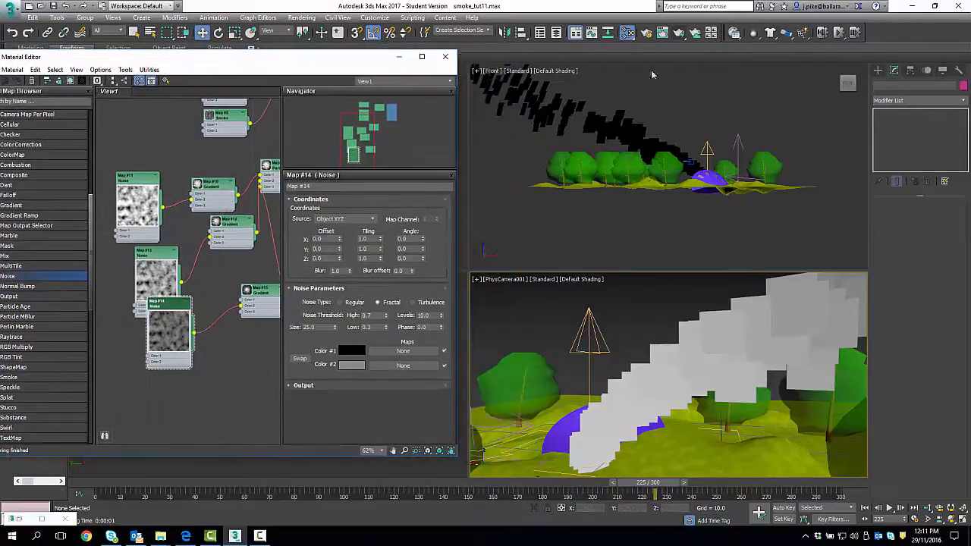
pyautogui.click(680, 33)
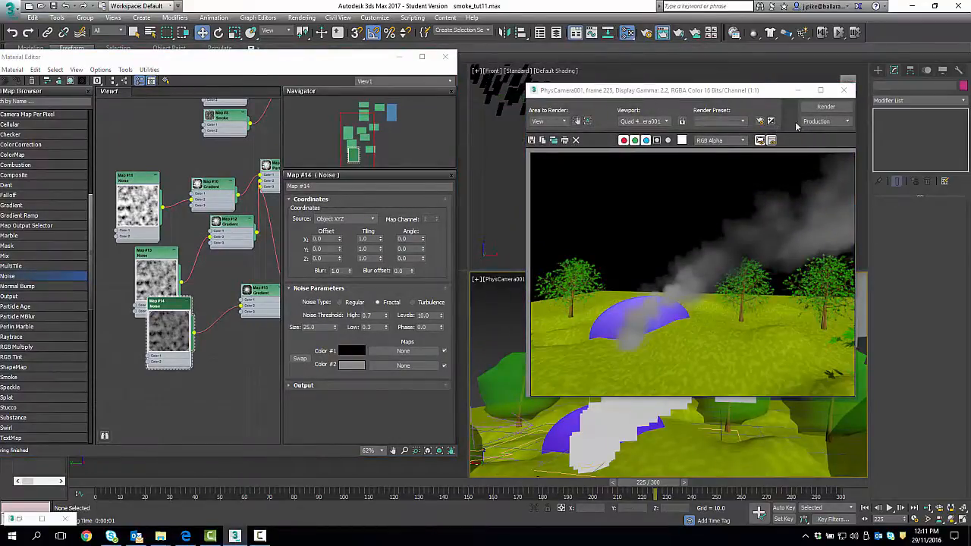
pyautogui.moveTo(753, 91); pyautogui.dragTo(695, 113)
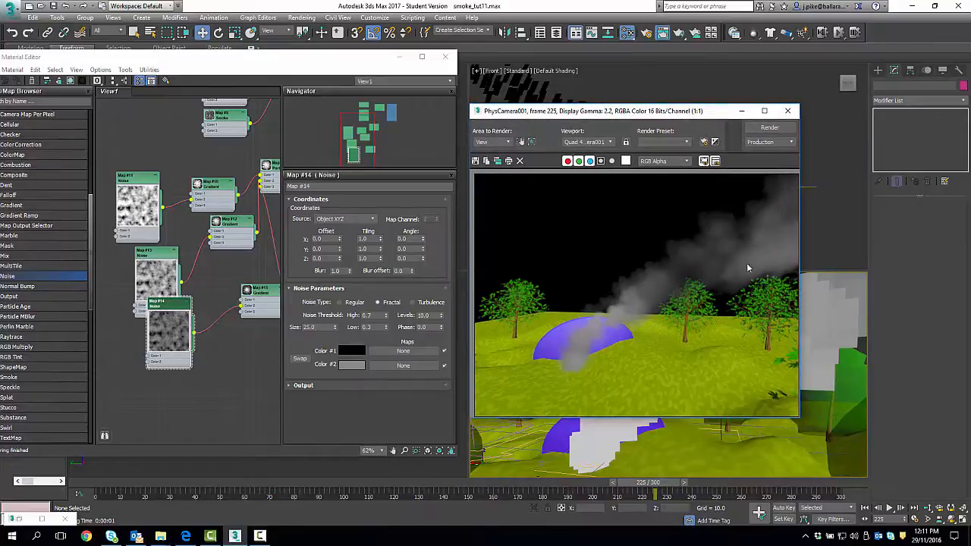
pyautogui.moveTo(704, 111); pyautogui.dragTo(685, 95)
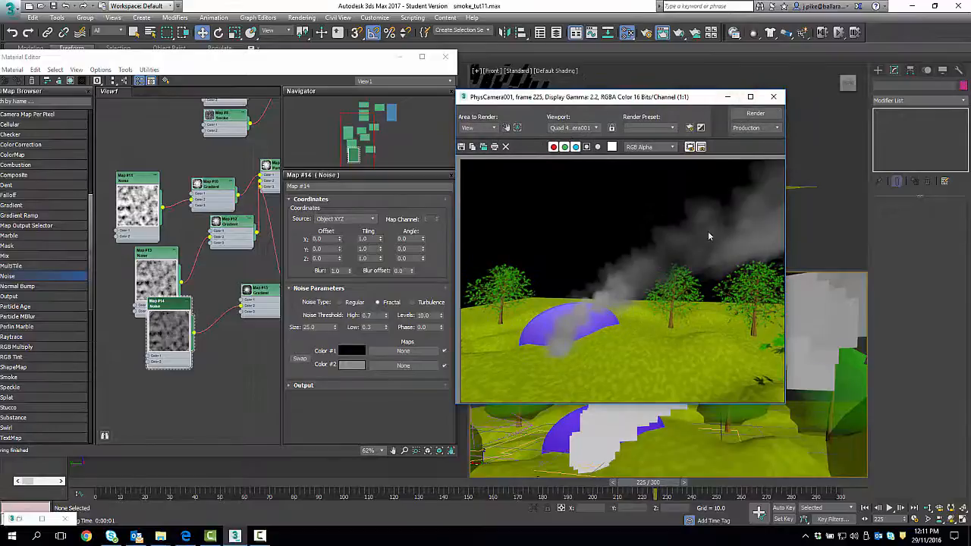
pyautogui.click(773, 97)
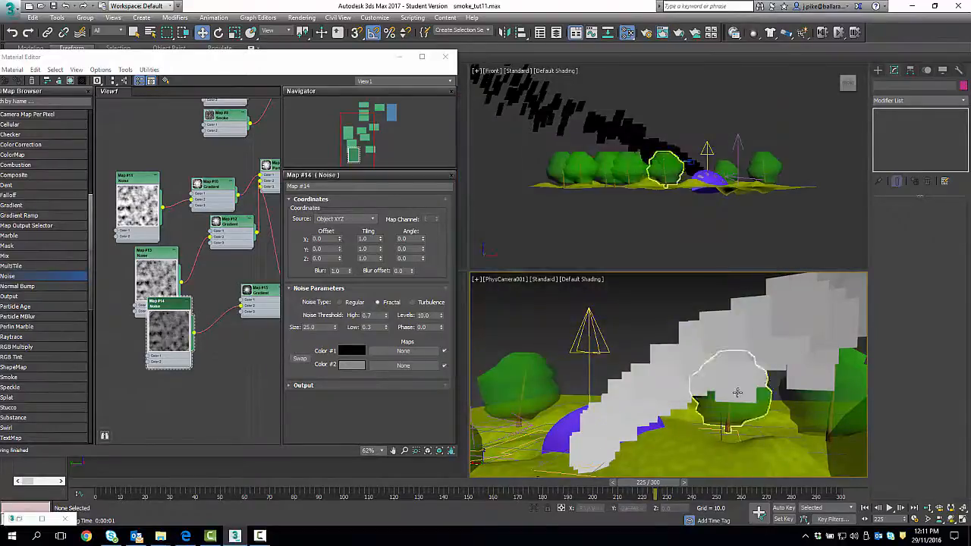